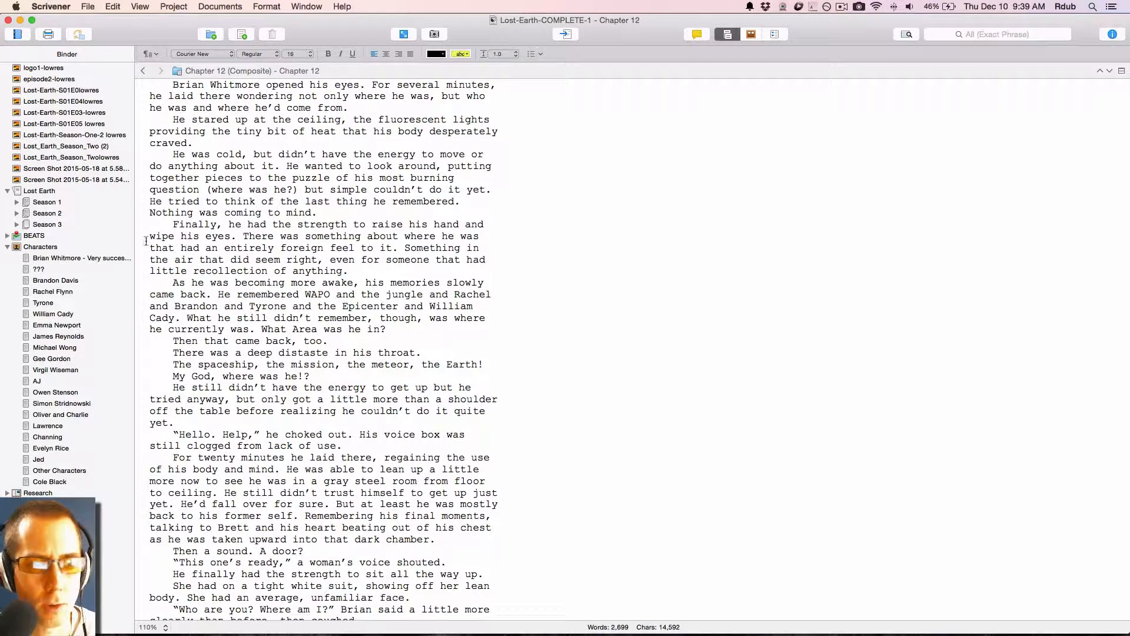
Step: Expand Season 1, Season 2 and Season 3 of the Lost Earth manuscript to list their episodes
left_click(17, 203)
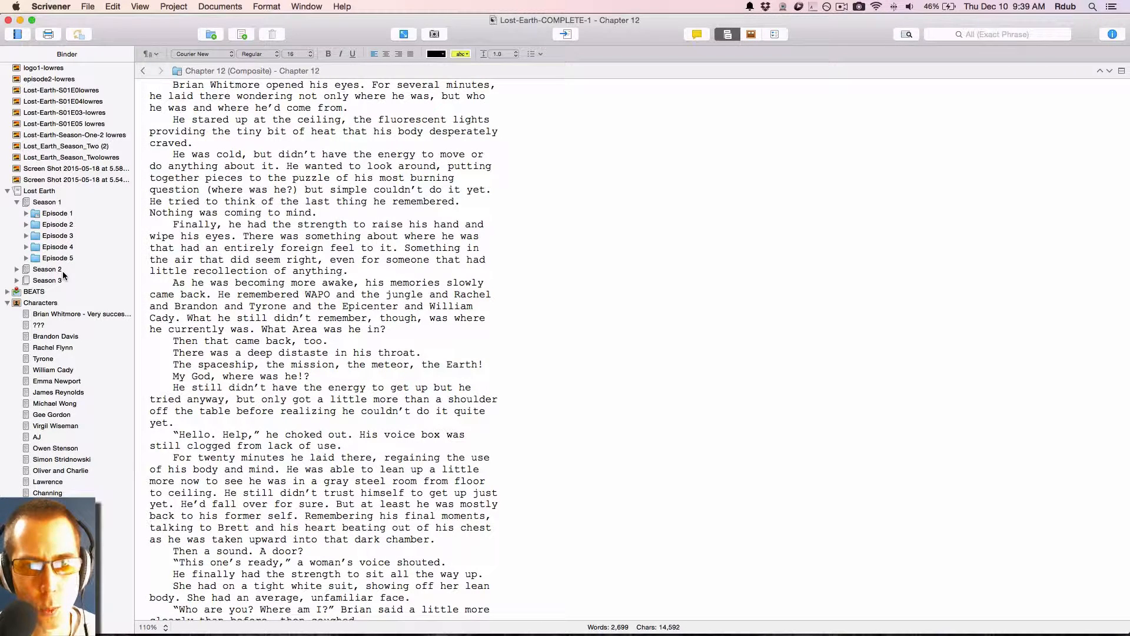
left_click(17, 269)
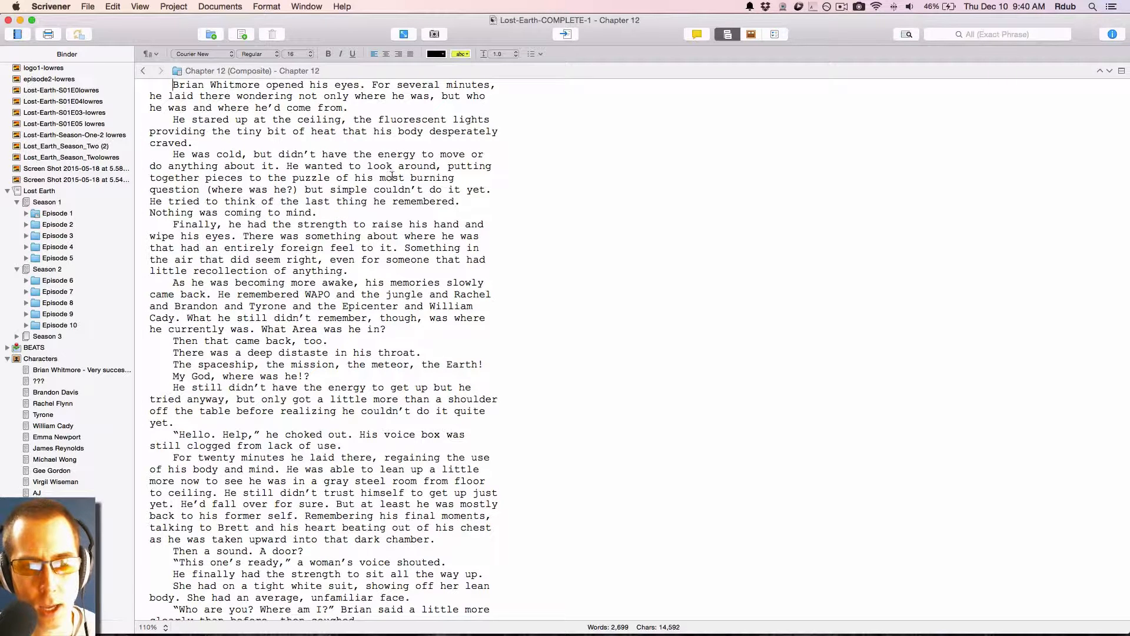
left_click(17, 336)
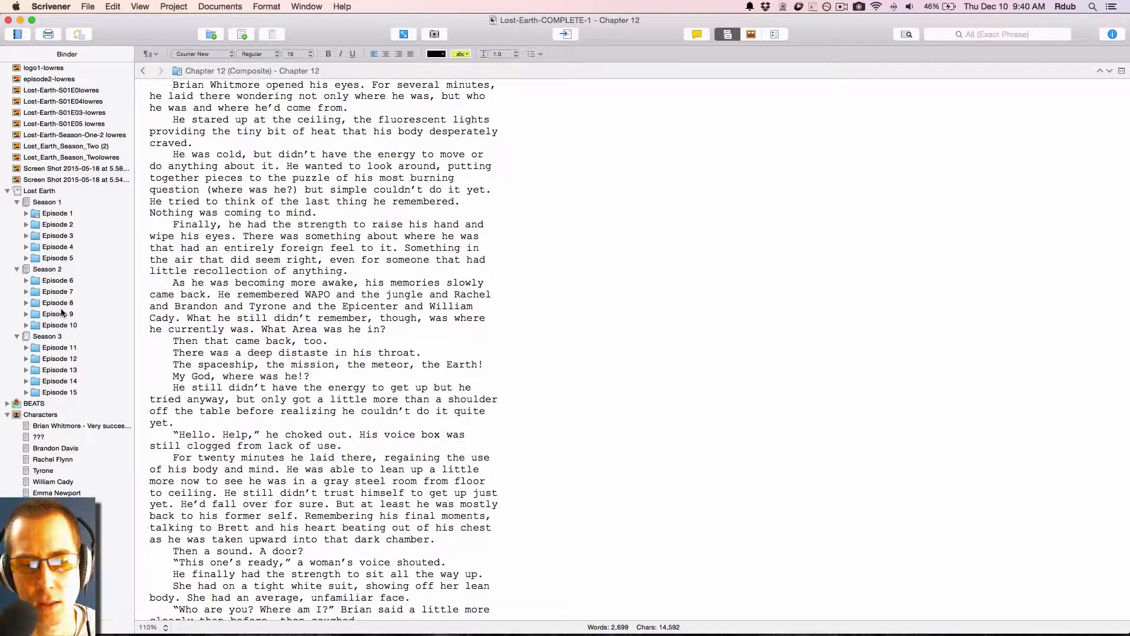
Step: Expand Episode 1 and view its front matter from Title Page, Copyright and TOC through the Season Two and Episode 1 pages
left_click(27, 215)
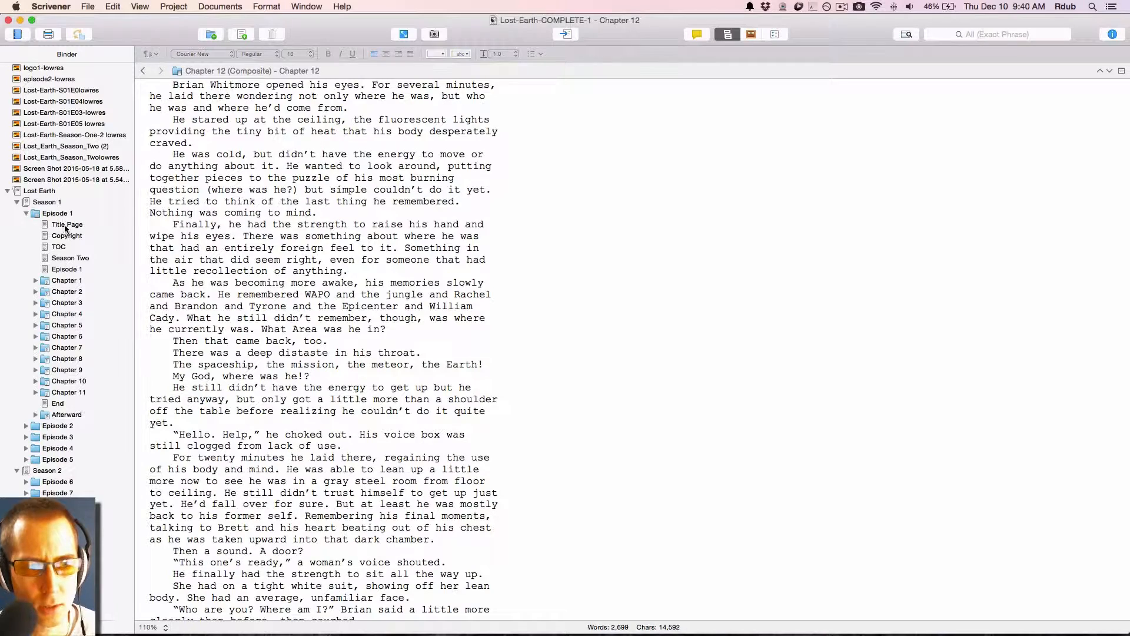
left_click(66, 226)
left_click(69, 235)
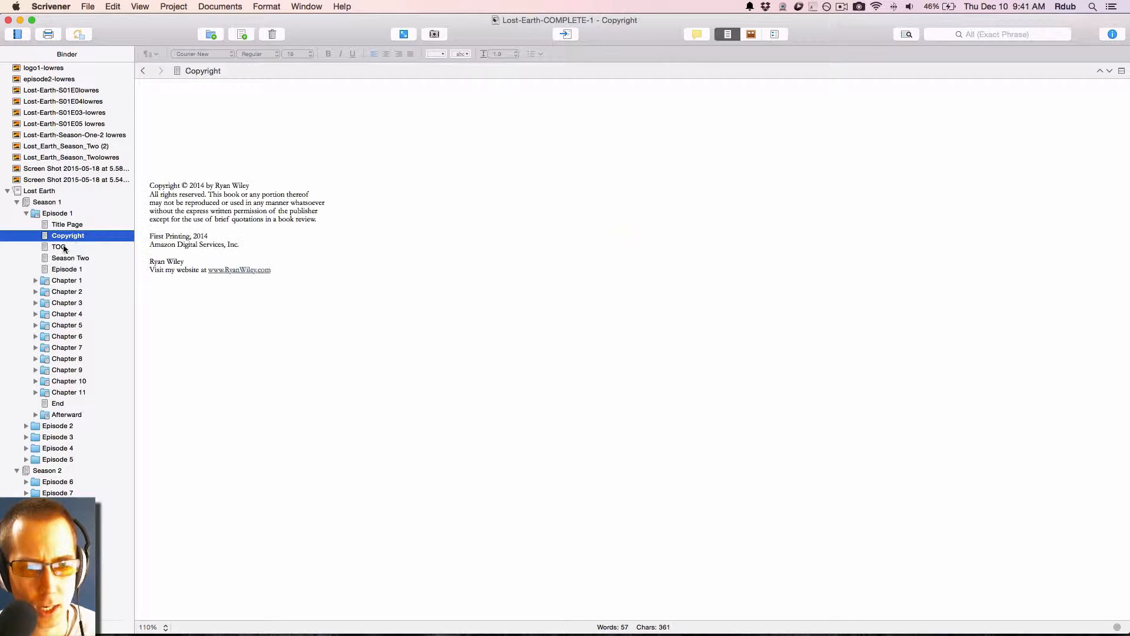
left_click(63, 247)
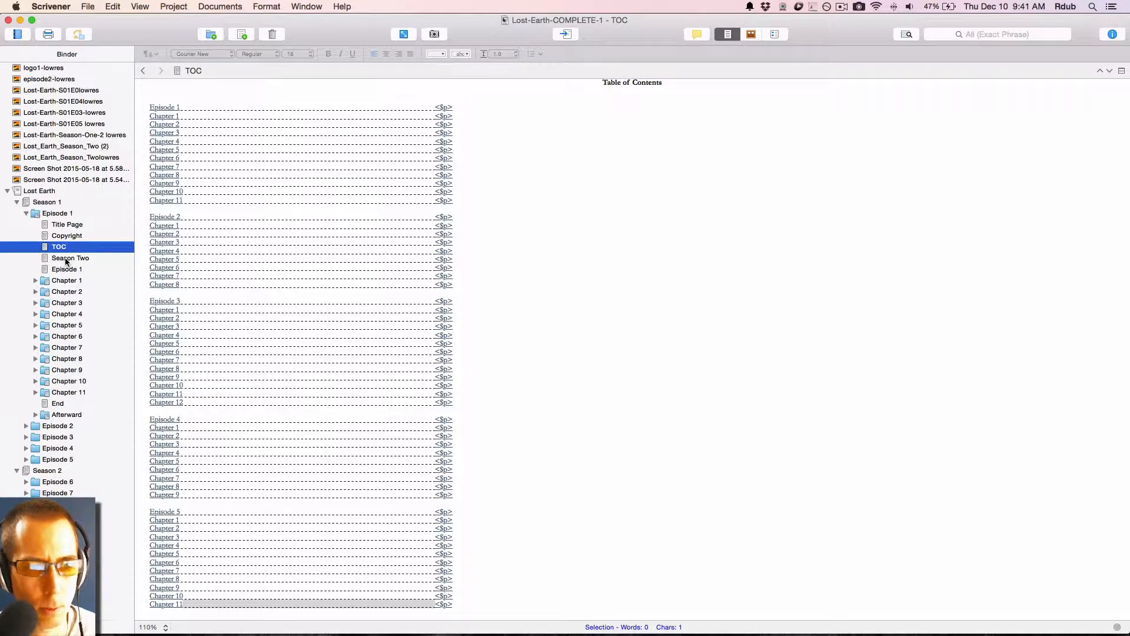
left_click(67, 259)
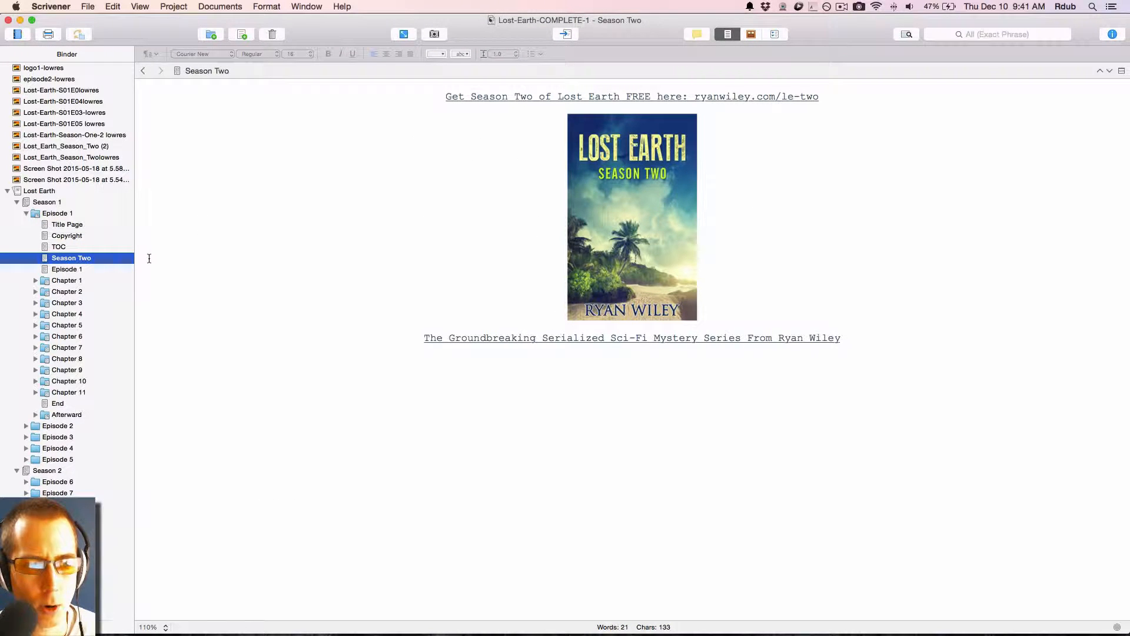
left_click(71, 272)
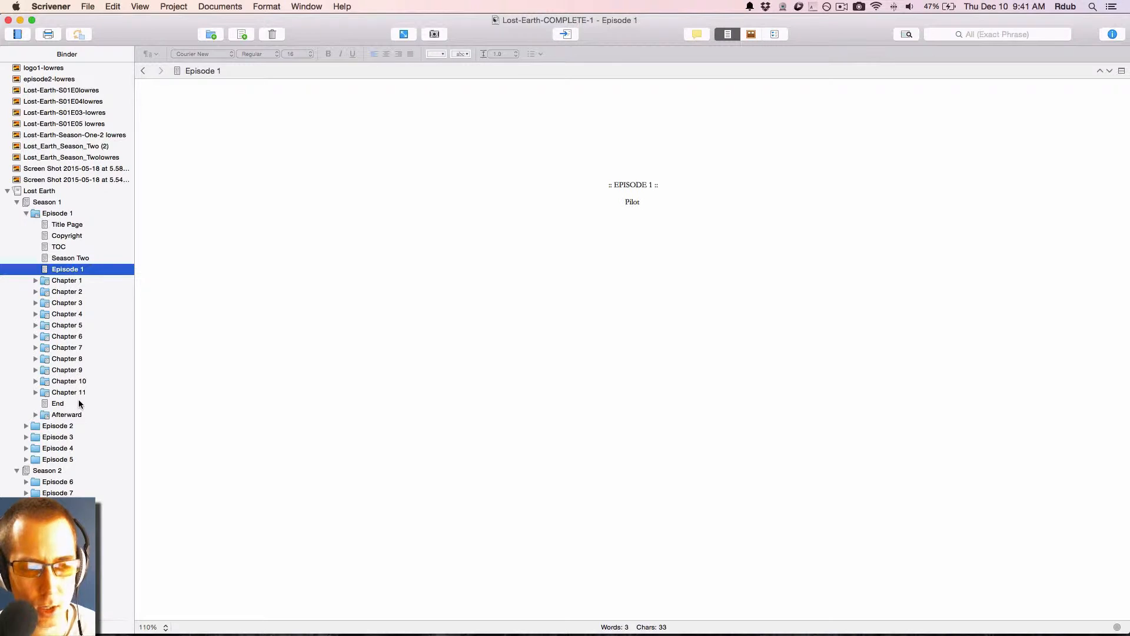
Step: Look through Episode 1's Chapter 1 and Chapter 2, and view its End and Afterward pages
left_click(65, 281)
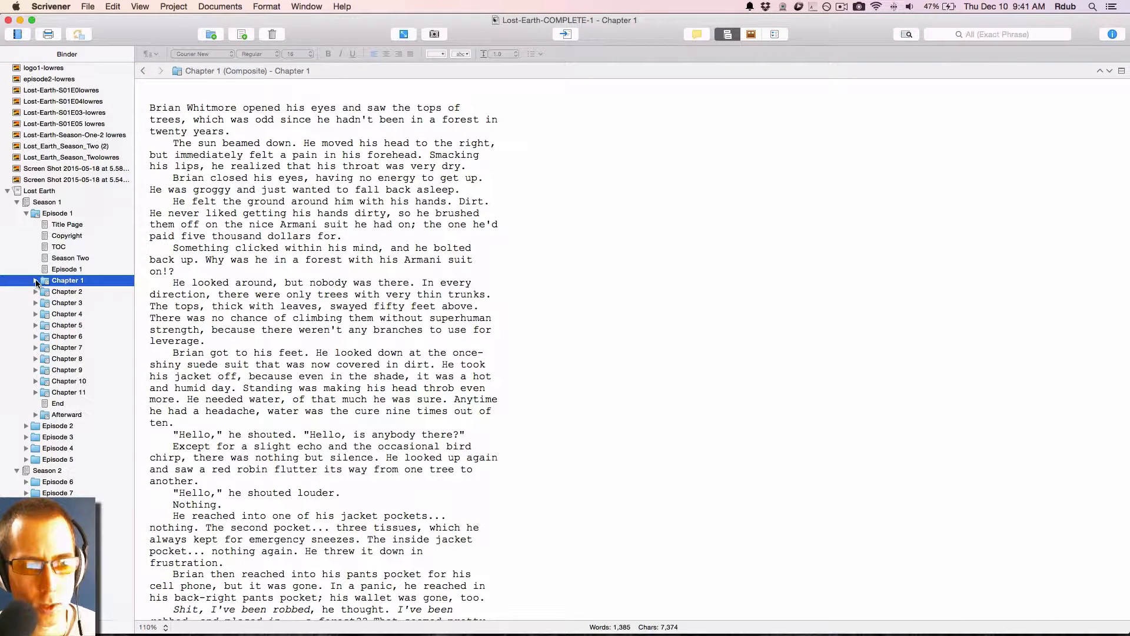
scroll(435, 257, "down", 20)
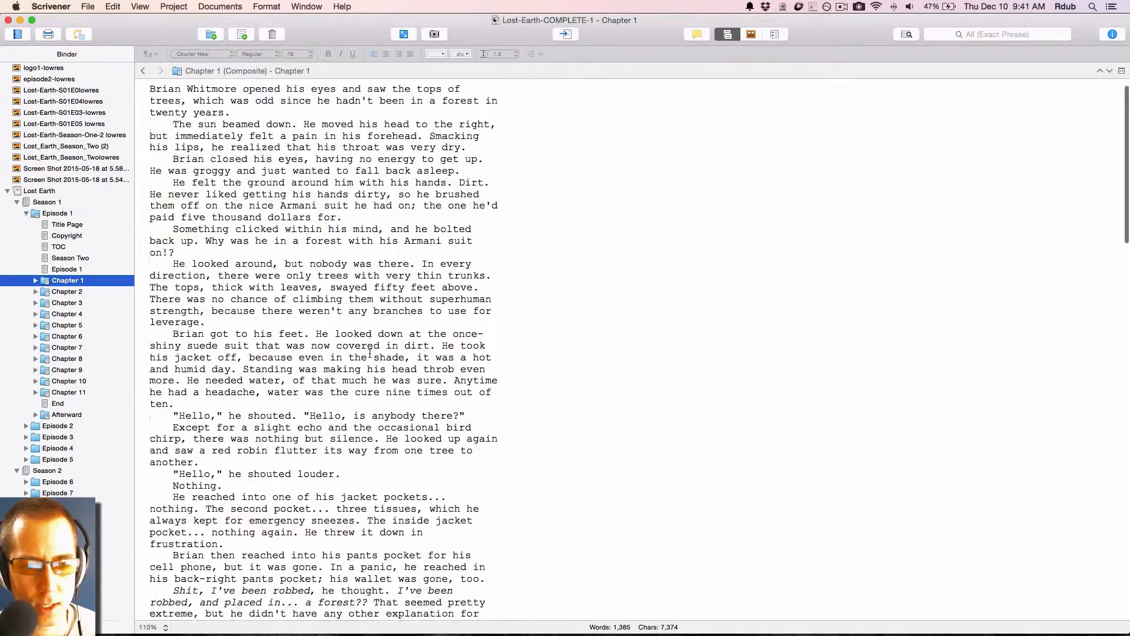
scroll(371, 354, "up", 20)
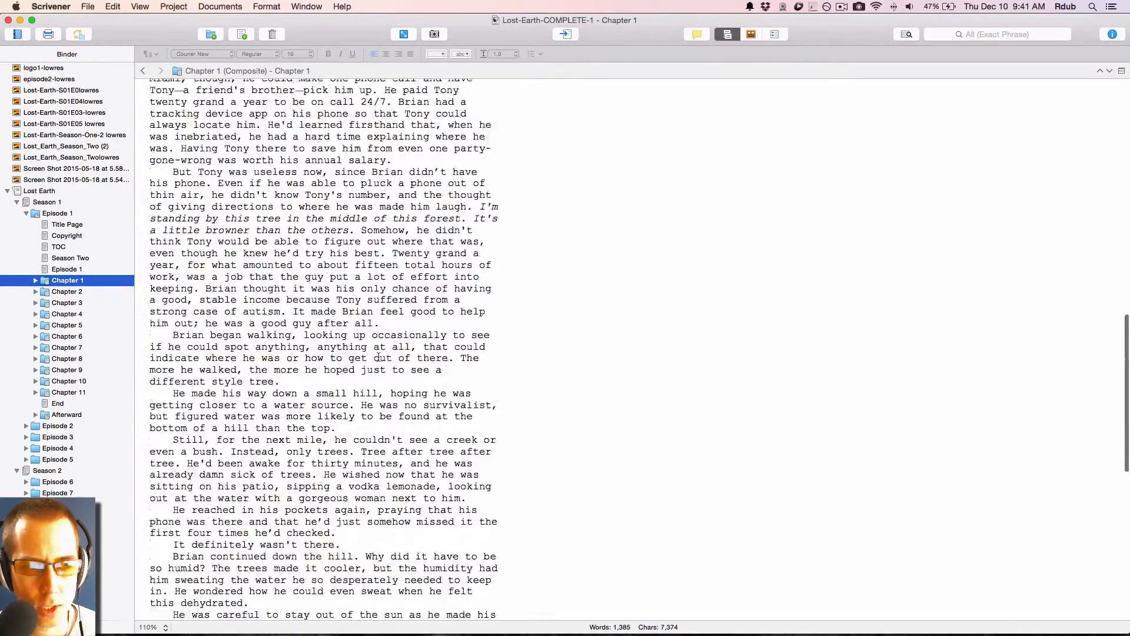
left_click(69, 292)
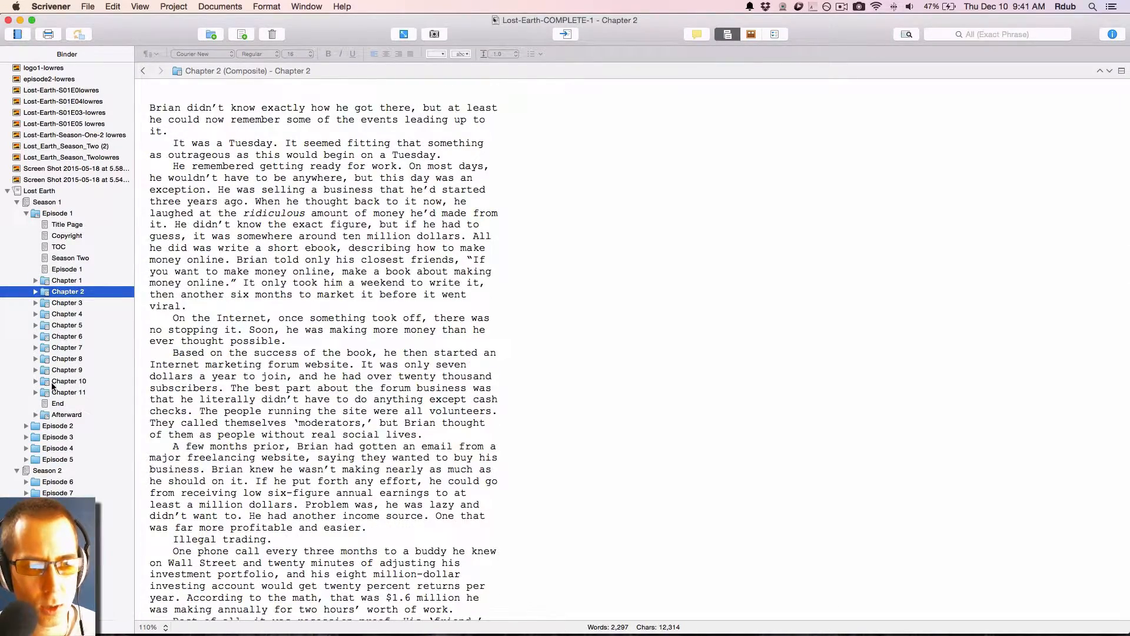
left_click(58, 403)
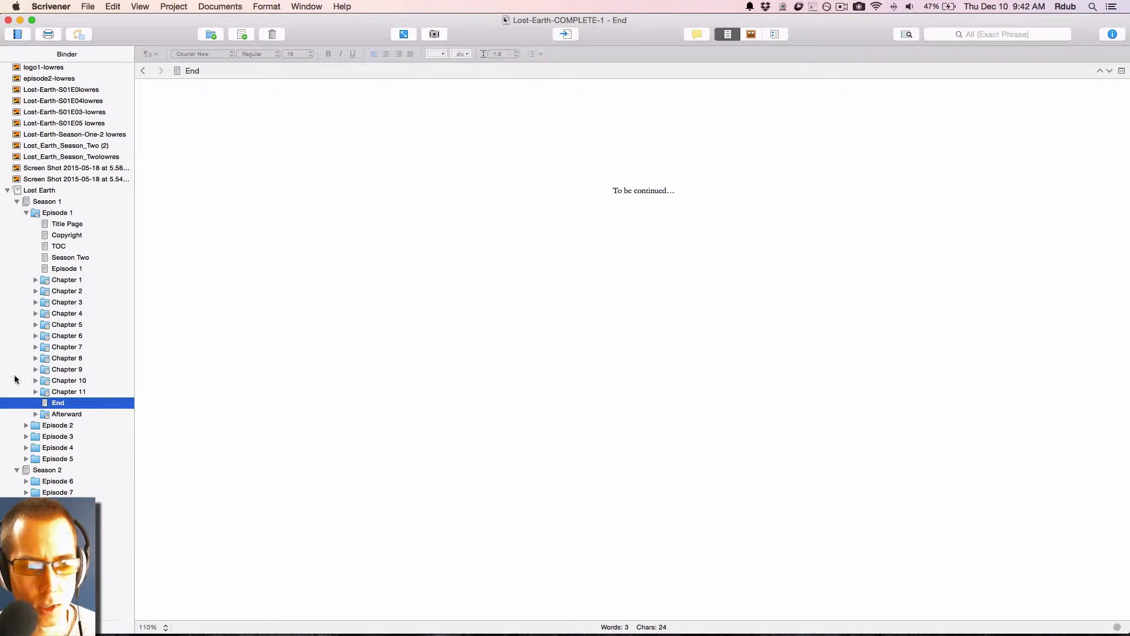
left_click(66, 414)
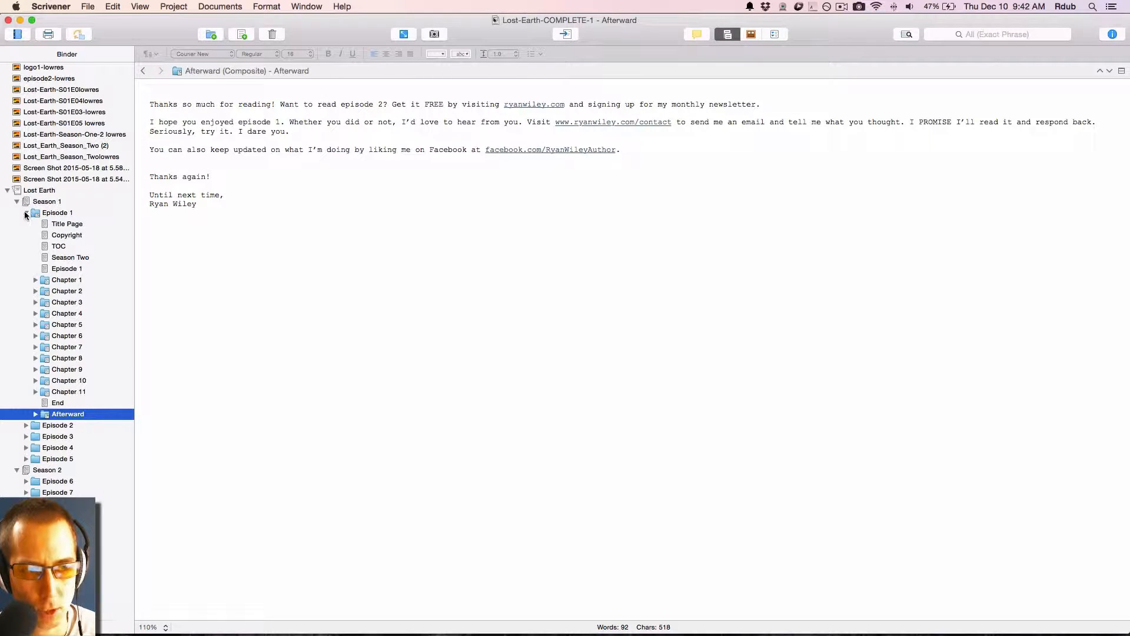
Step: Revisit Episode 1's Title Page, Copyright, Season Two, Episode 1 and Afterward pages to review the episode's layout
left_click(51, 224)
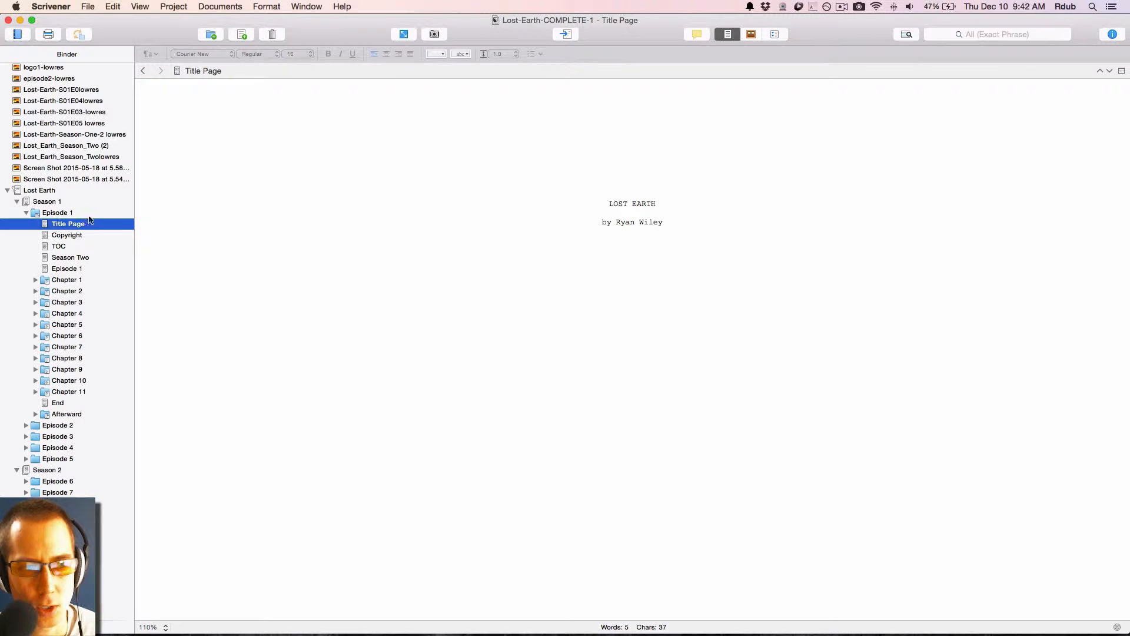
left_click(59, 235)
left_click(59, 258)
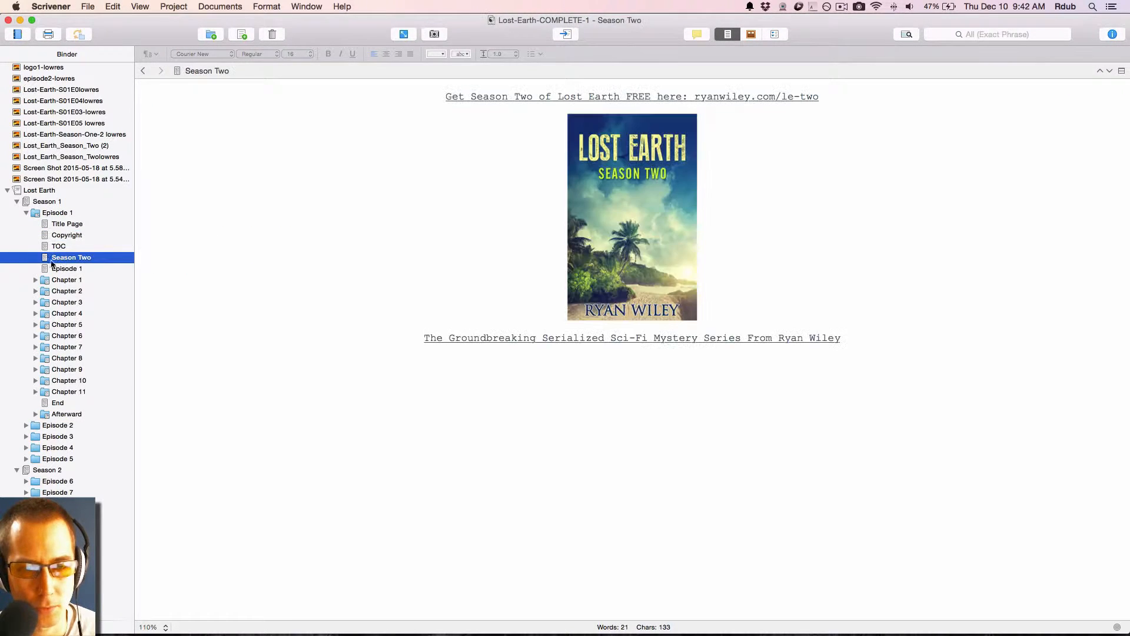
left_click(65, 271)
scroll(56, 394, "down", 5)
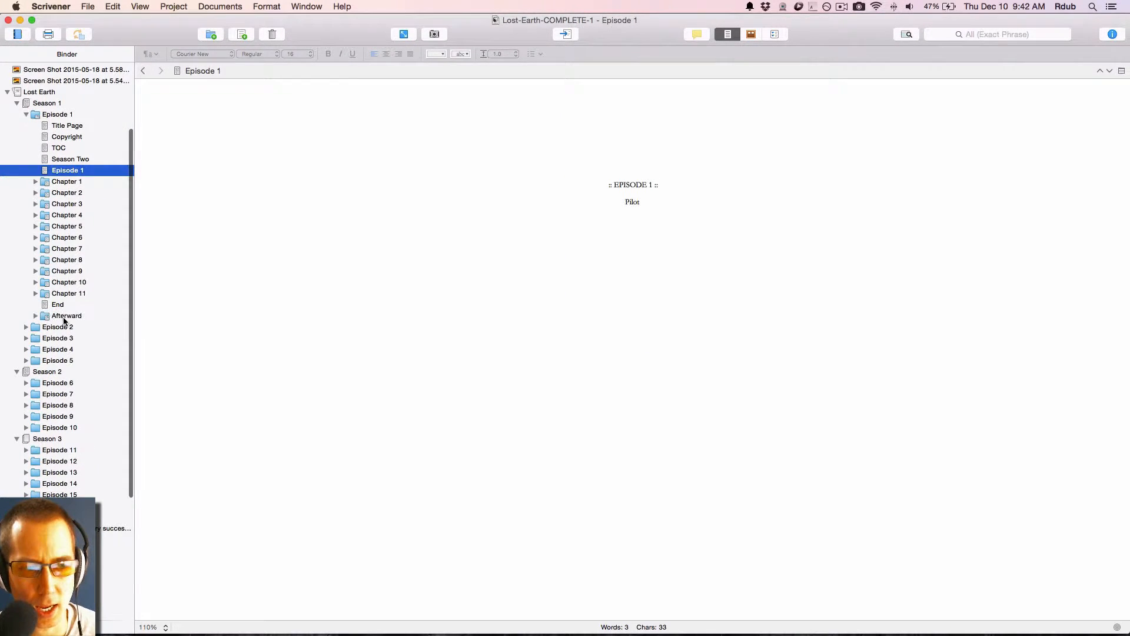
left_click(65, 316)
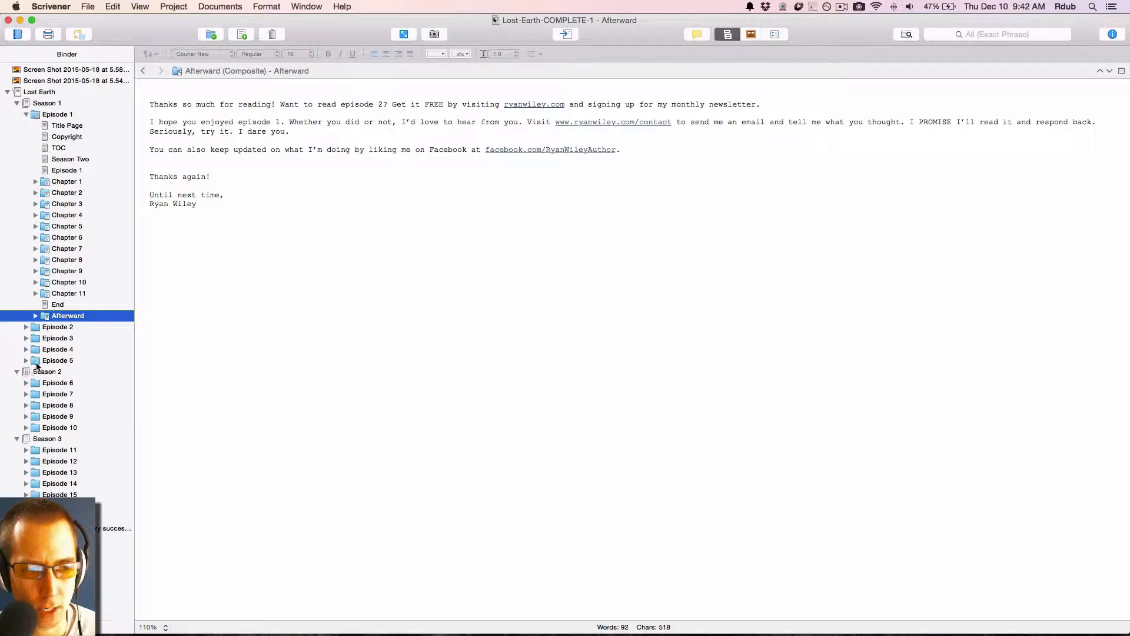
Step: Collapse Episode 1, expand Episode 5 and view its End, Season Two and Afterward pages
left_click(28, 115)
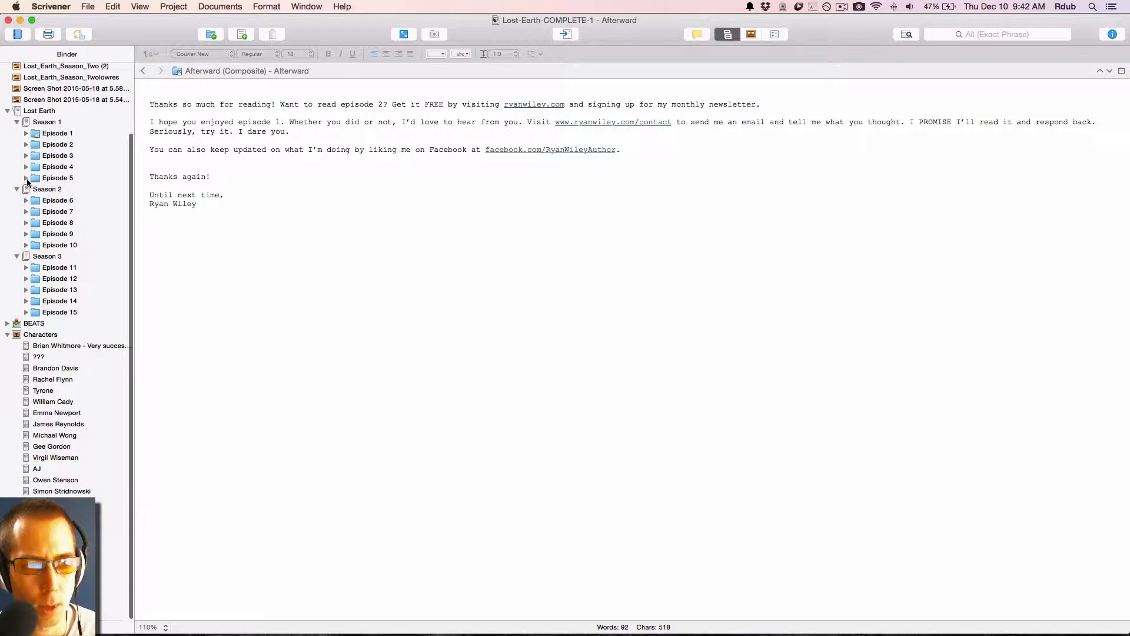
left_click(26, 178)
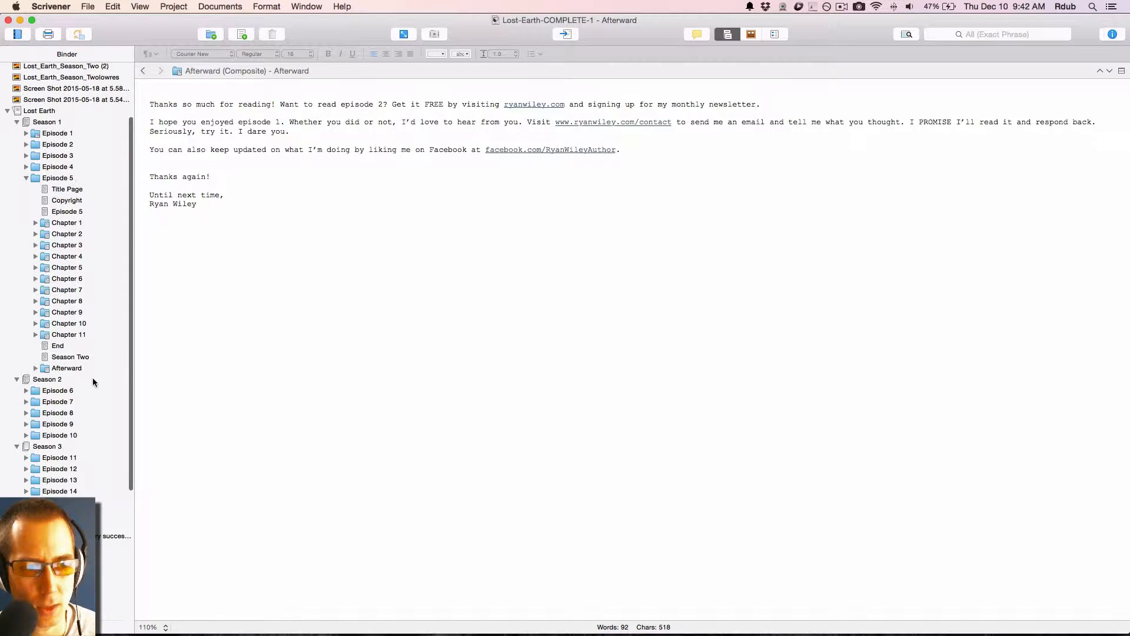
left_click(70, 345)
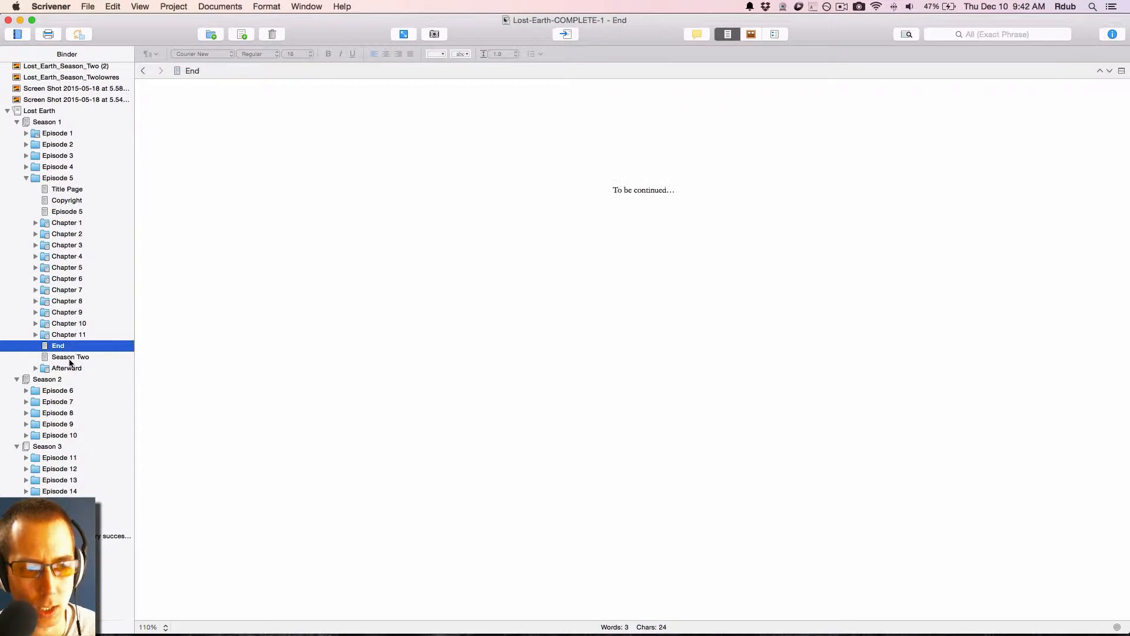
left_click(70, 357)
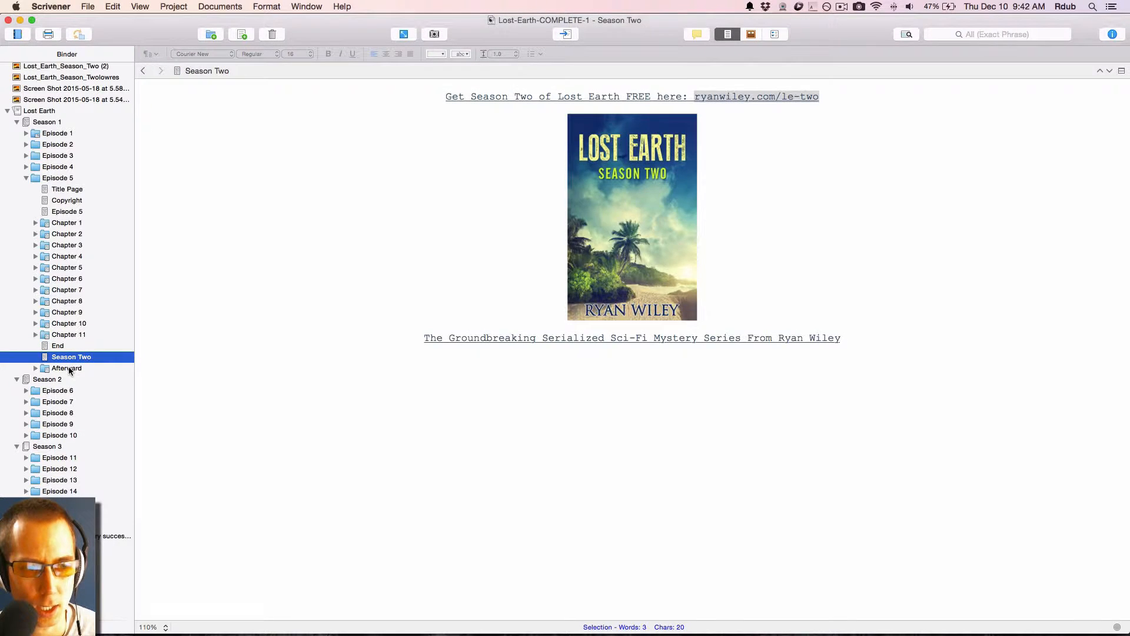
left_click(69, 368)
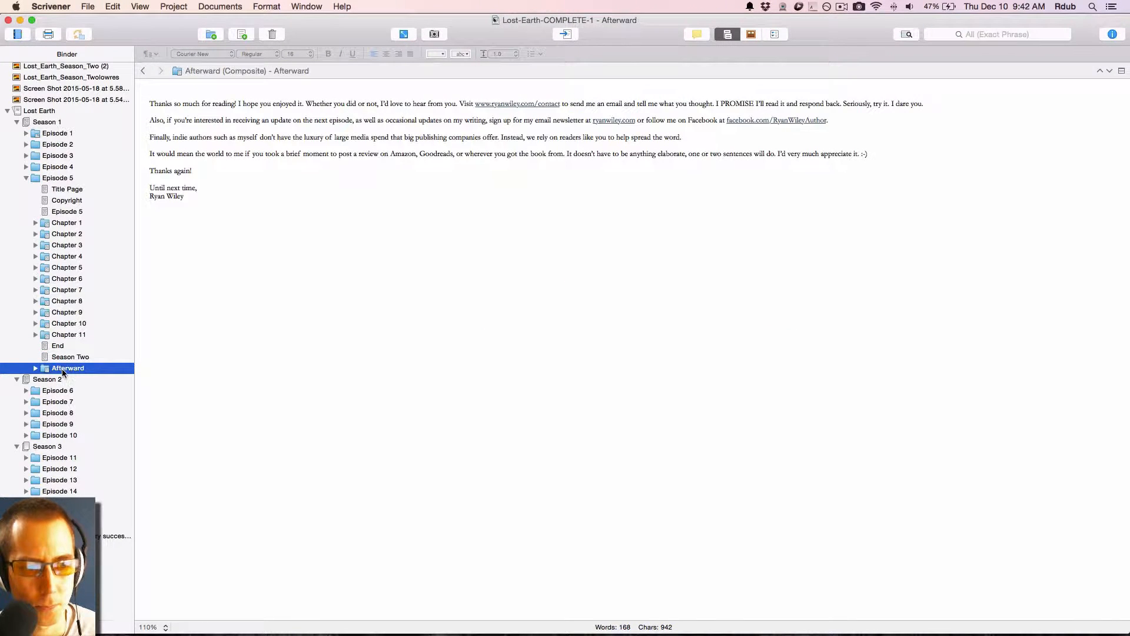
Step: Collapse Season 2, Season 3 and Episode 5, look over Episode 4's documents, and collapse Season 1
left_click(16, 379)
left_click(16, 390)
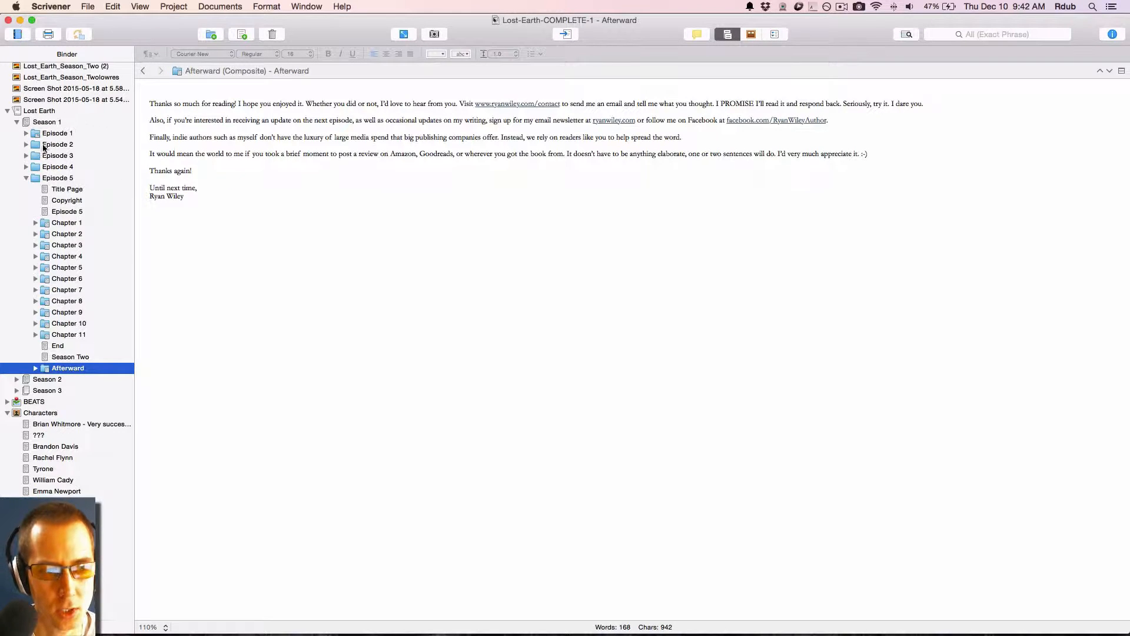
left_click(26, 177)
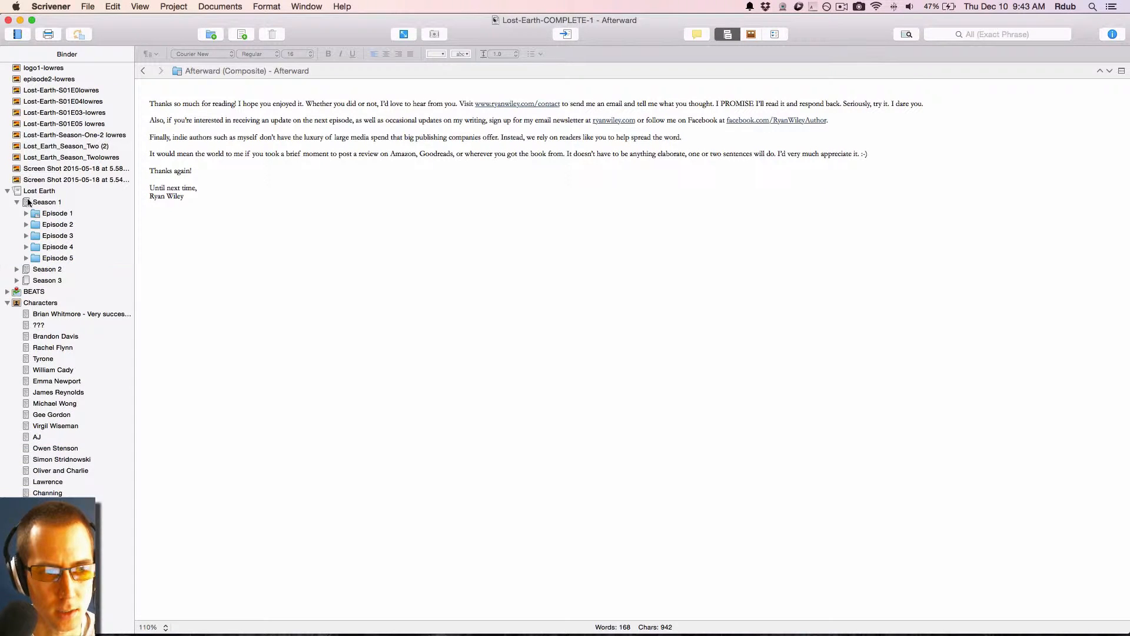
left_click(26, 247)
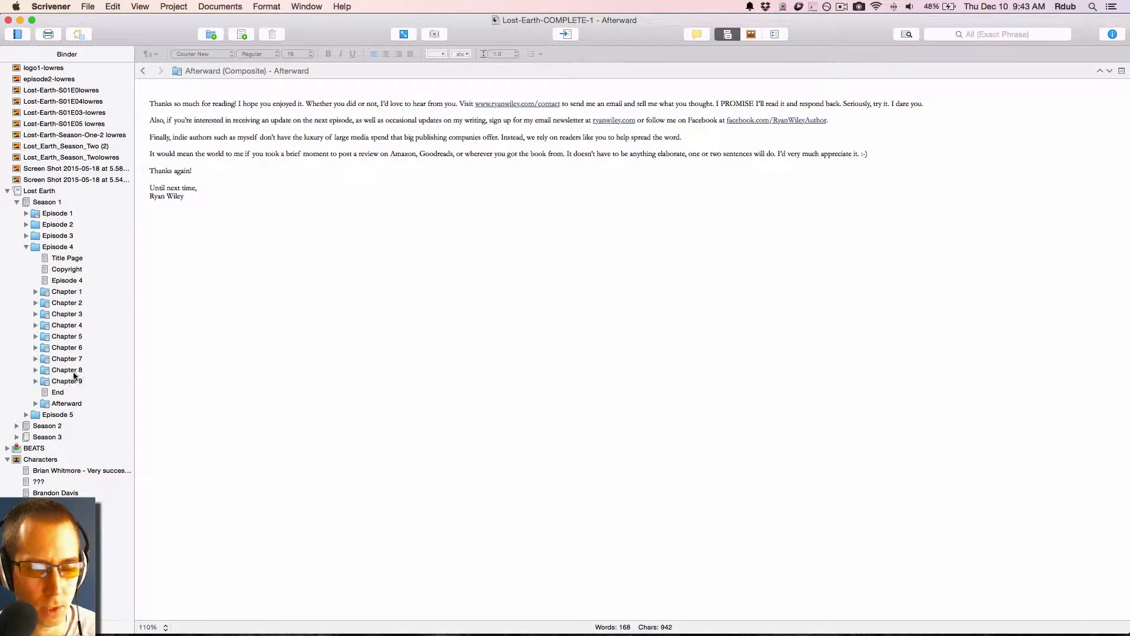
left_click(18, 202)
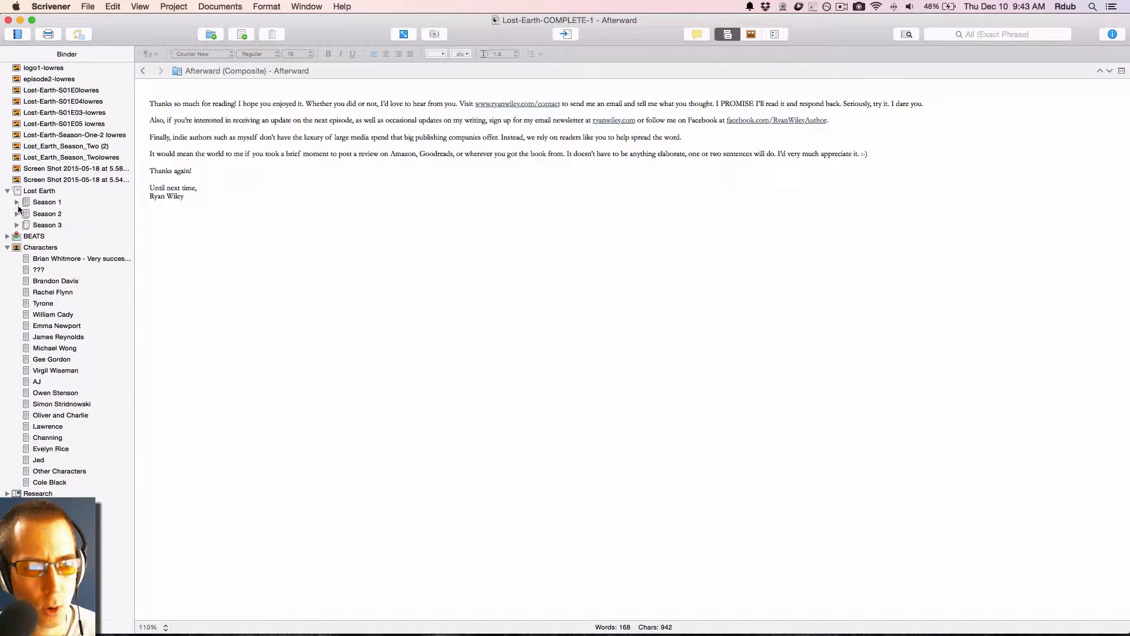
Step: Expand Season 2, look over the documents inside Episode 6 and Episode 10, and collapse the season again
left_click(15, 214)
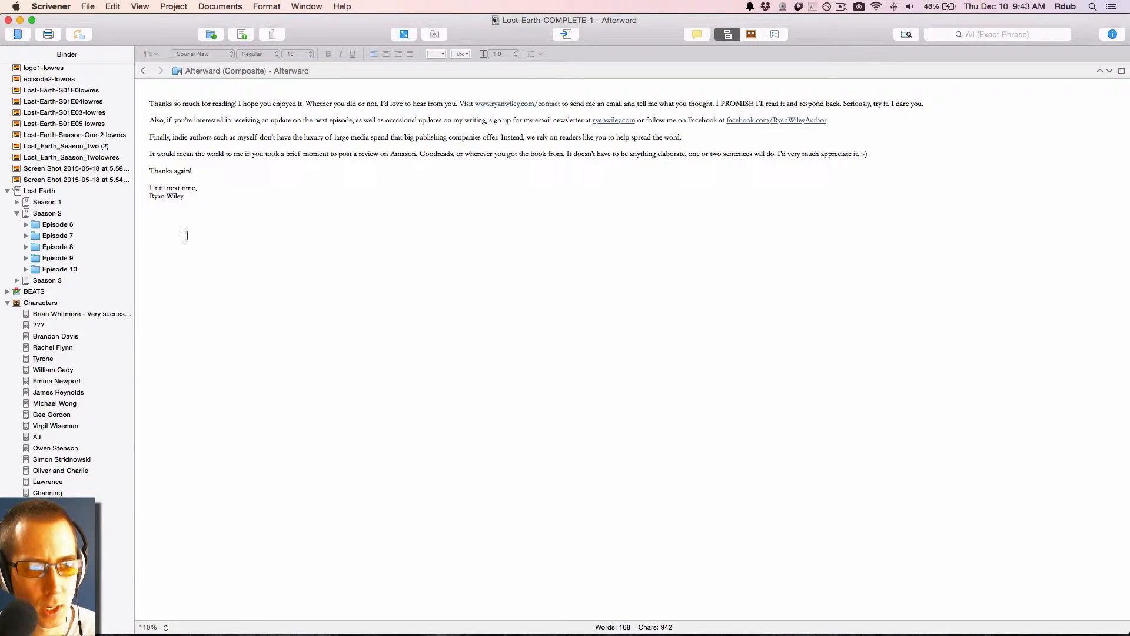
left_click(26, 226)
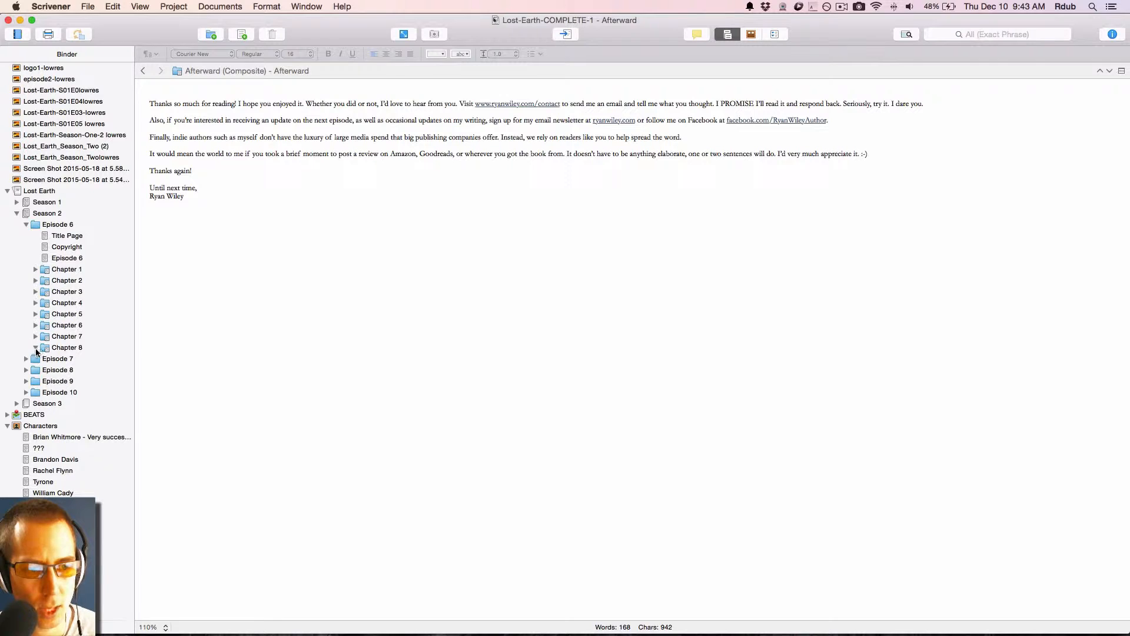
scroll(34, 336, "down", 3)
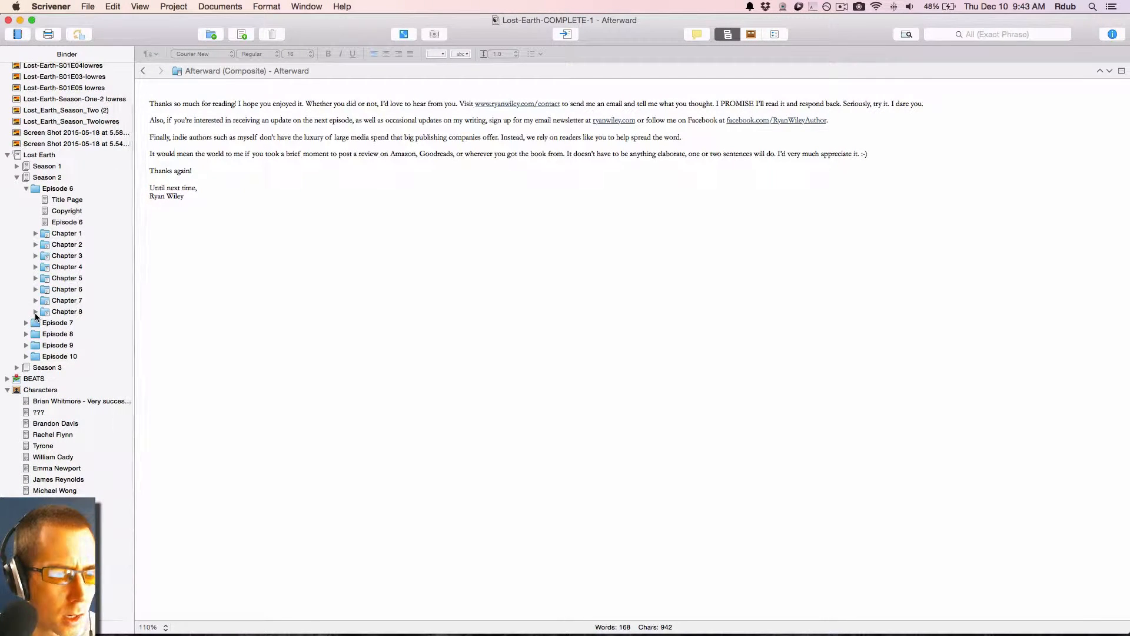
left_click(27, 358)
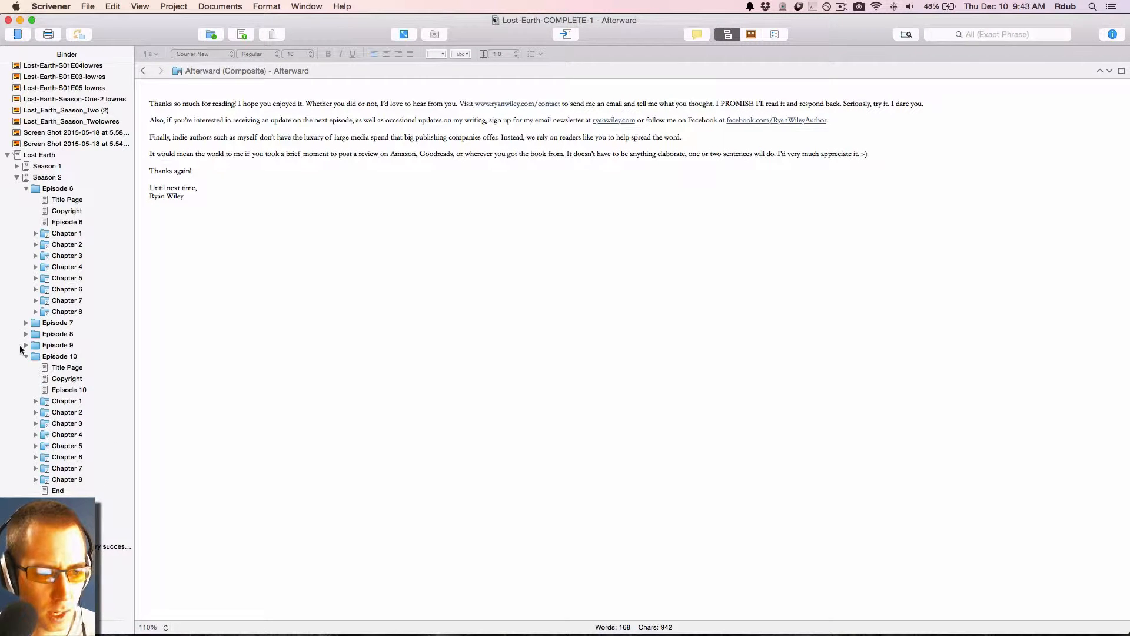
left_click(26, 188)
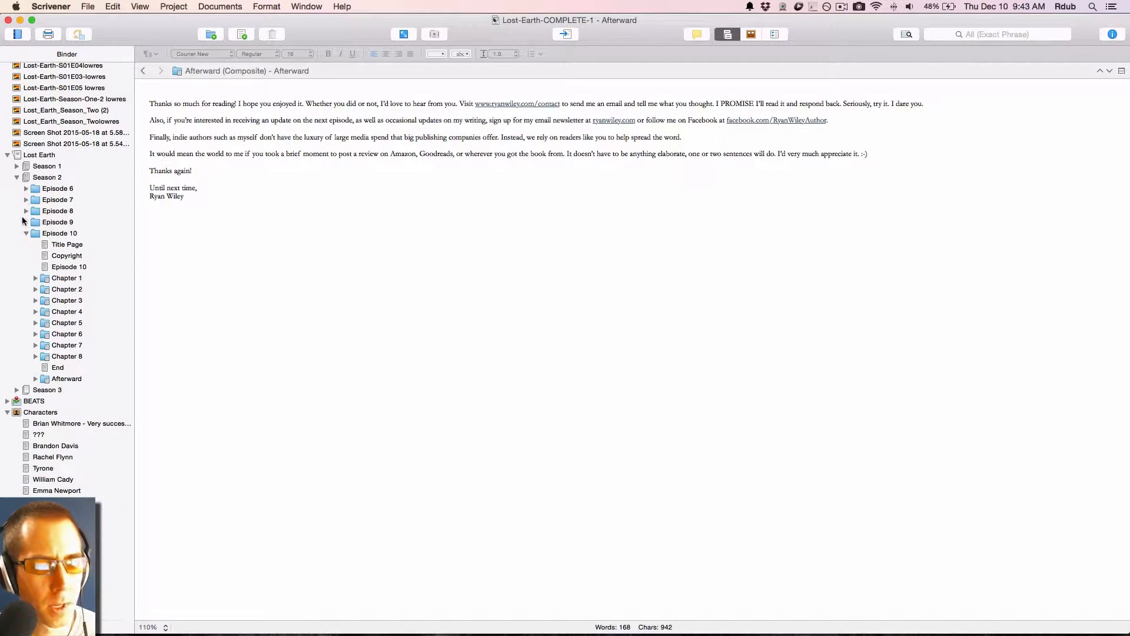
left_click(17, 177)
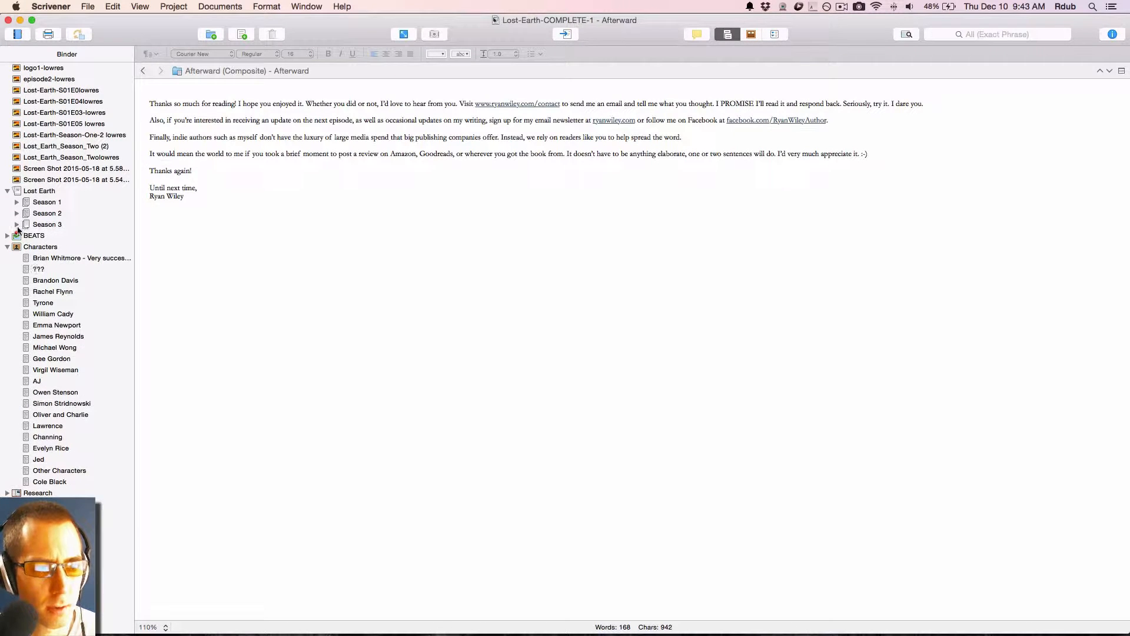
Step: Expand Season 3 in the binder and look through the manuscript's compile contents from Season 1 to Season 3
left_click(17, 225)
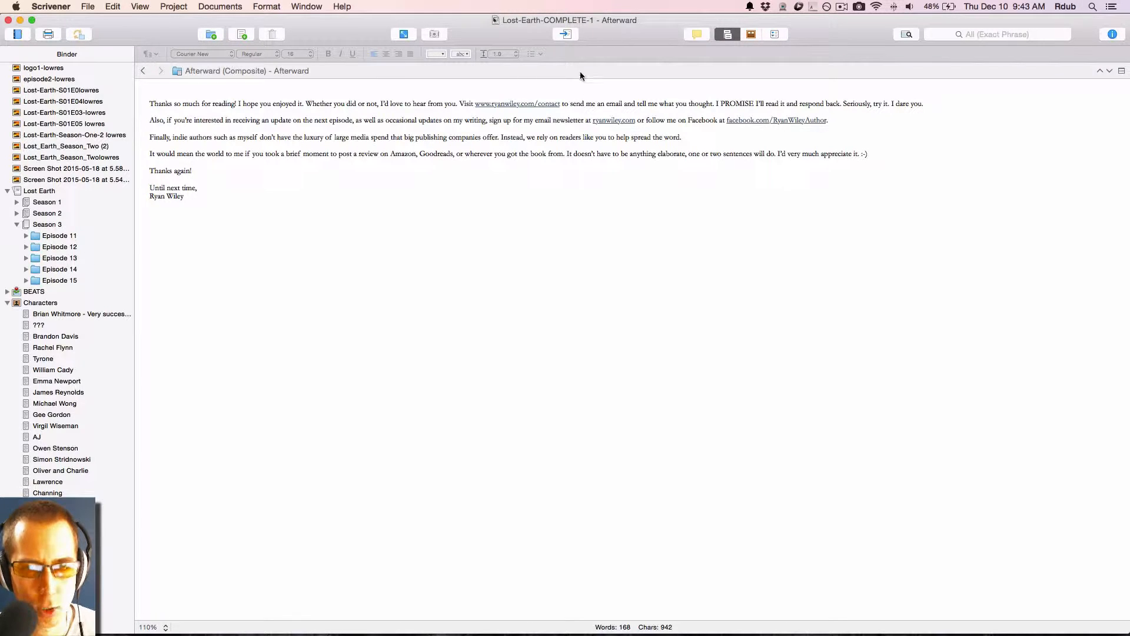
left_click(566, 35)
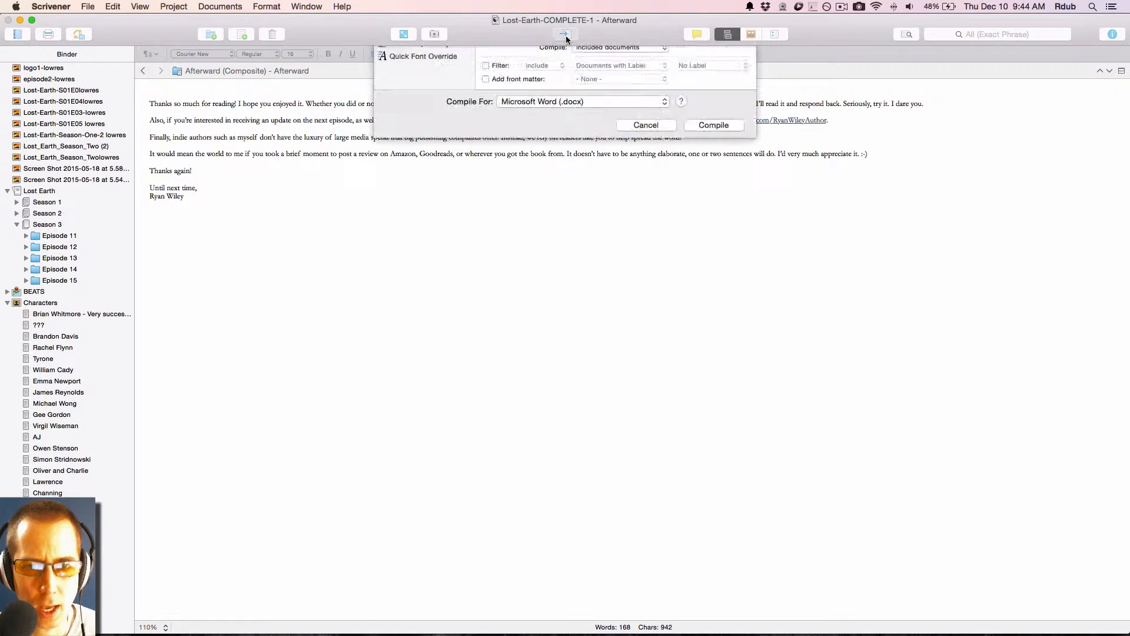
scroll(578, 184, "up", 15)
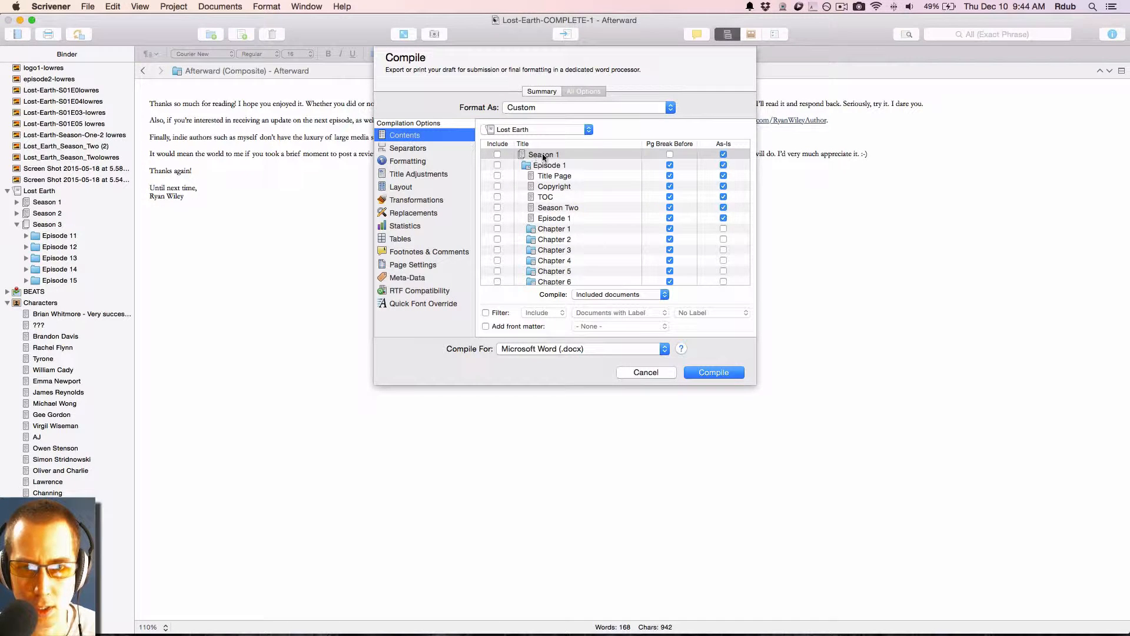
scroll(577, 252, "down", 5)
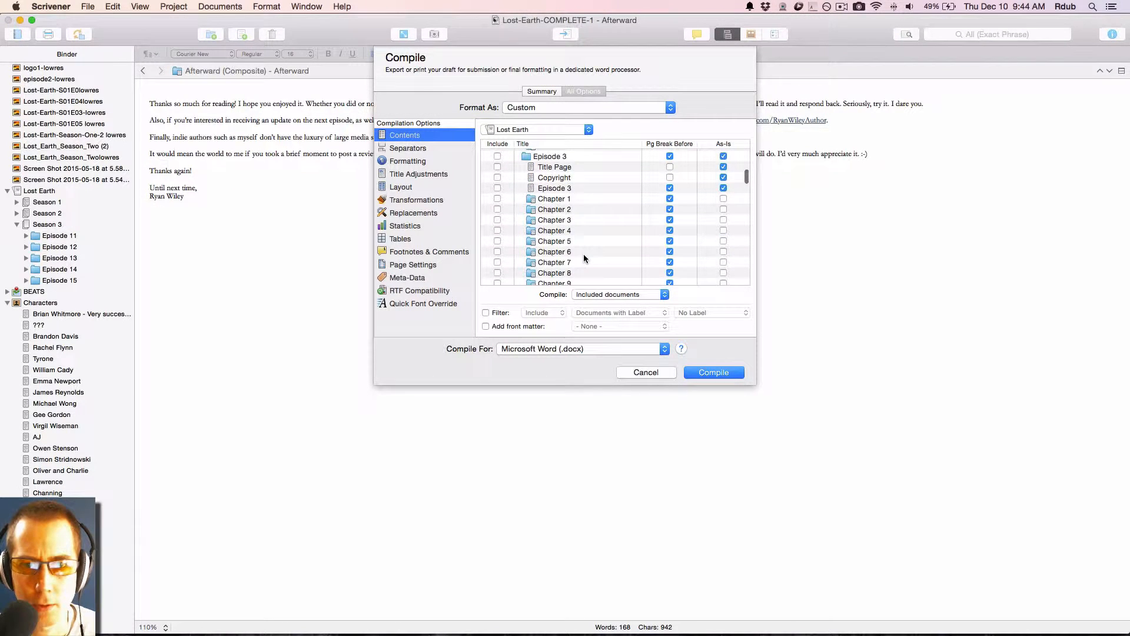
scroll(584, 254, "down", 10)
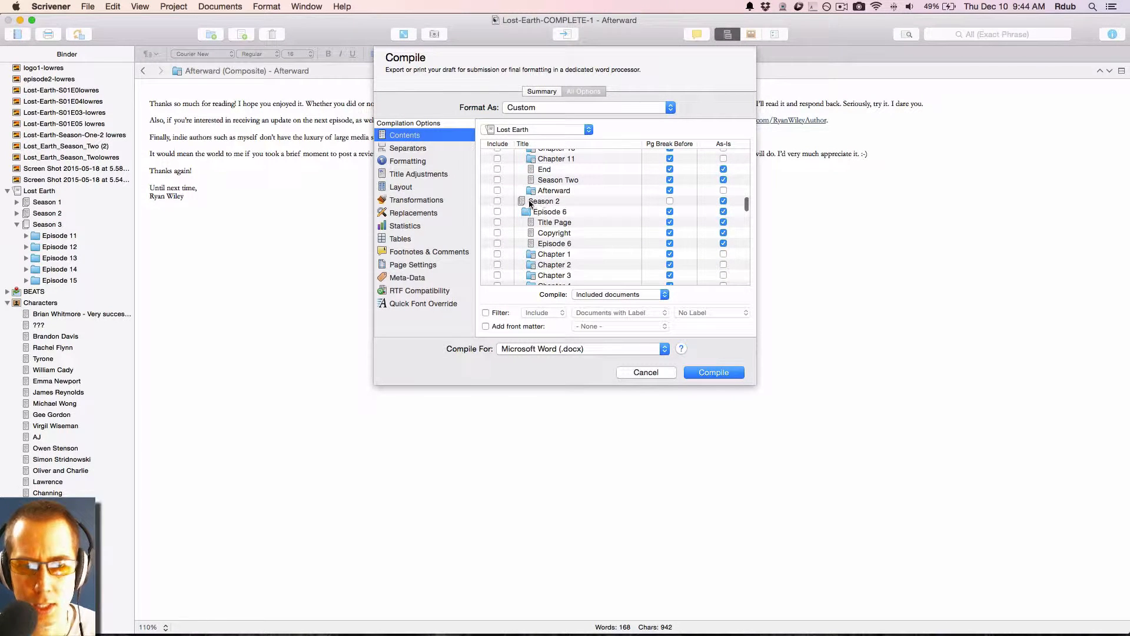
scroll(562, 270, "down", 10)
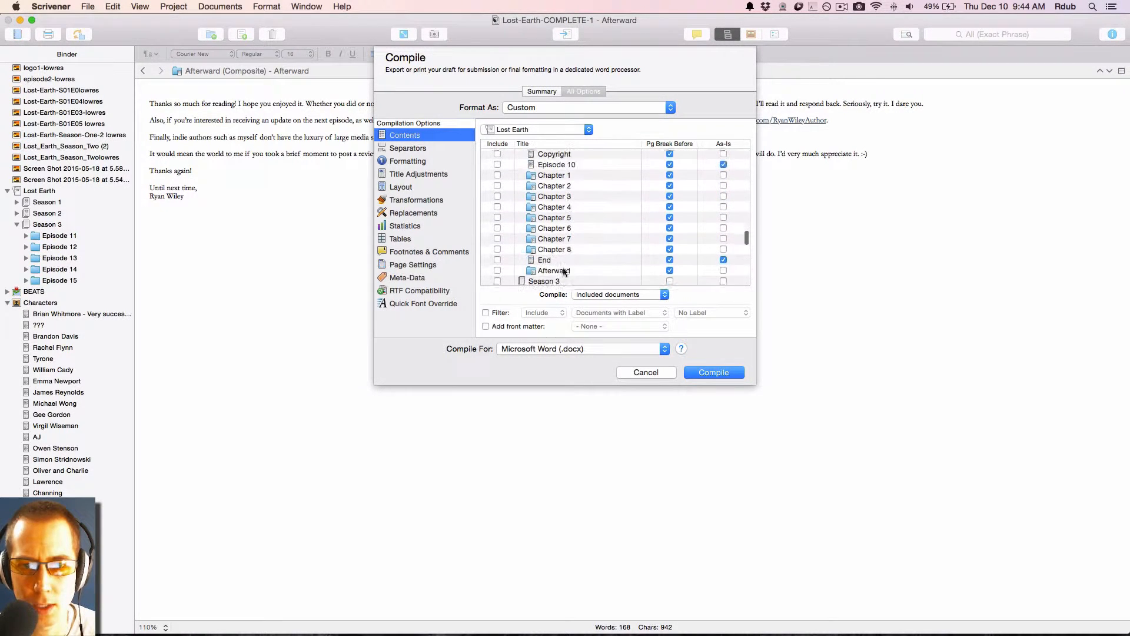
scroll(563, 269, "down", 5)
scroll(563, 268, "up", 5)
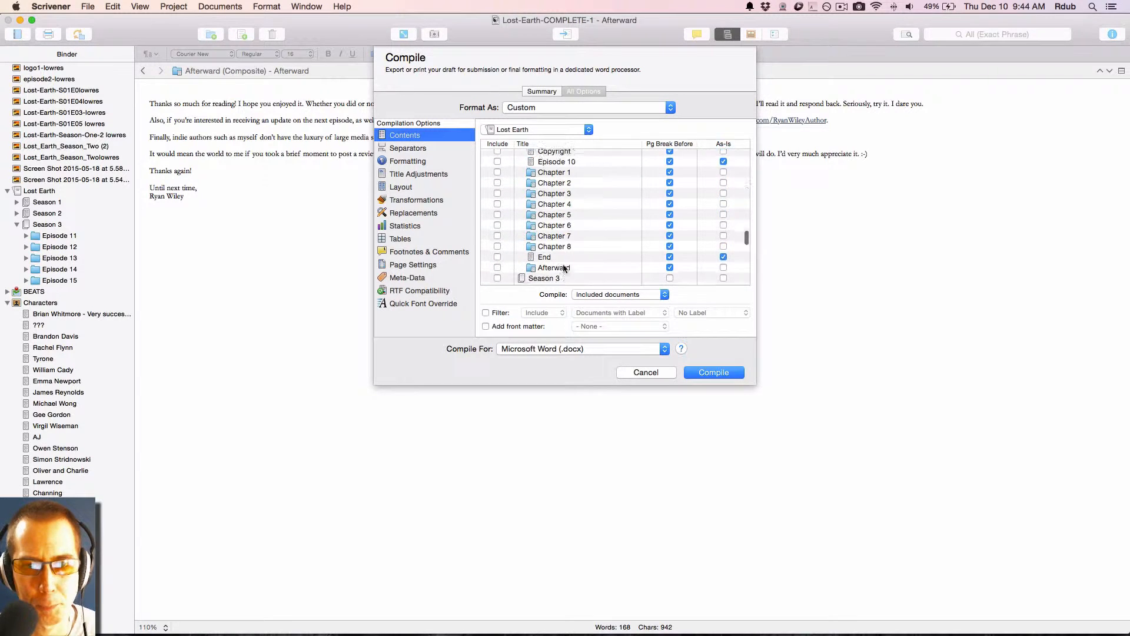
scroll(563, 268, "up", 15)
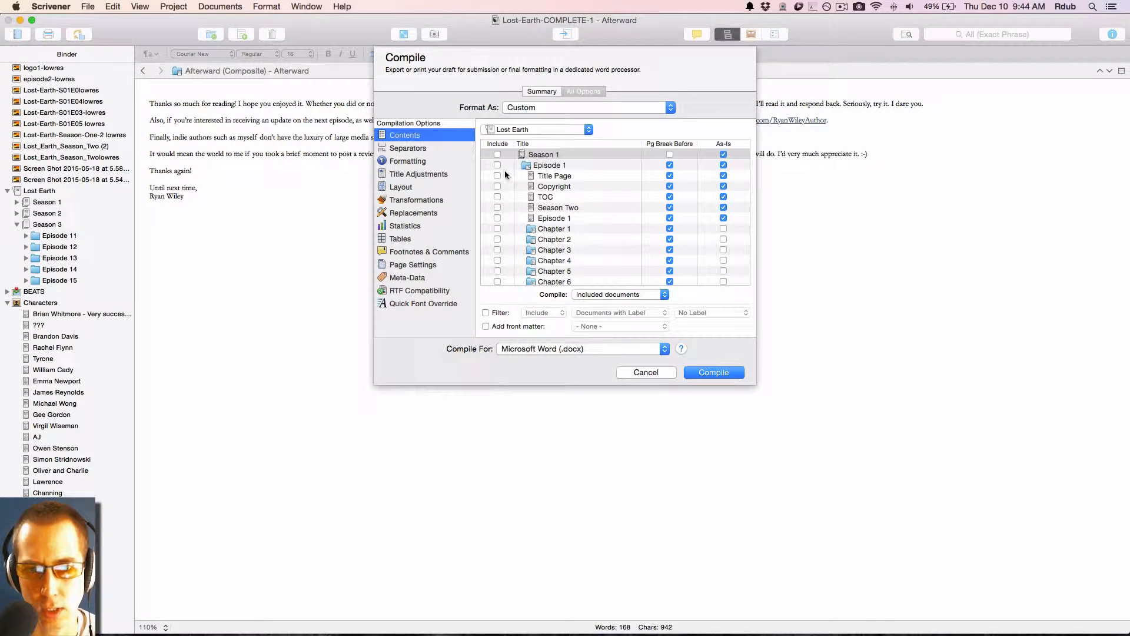
scroll(501, 197, "down", 2)
scroll(501, 197, "up", 2)
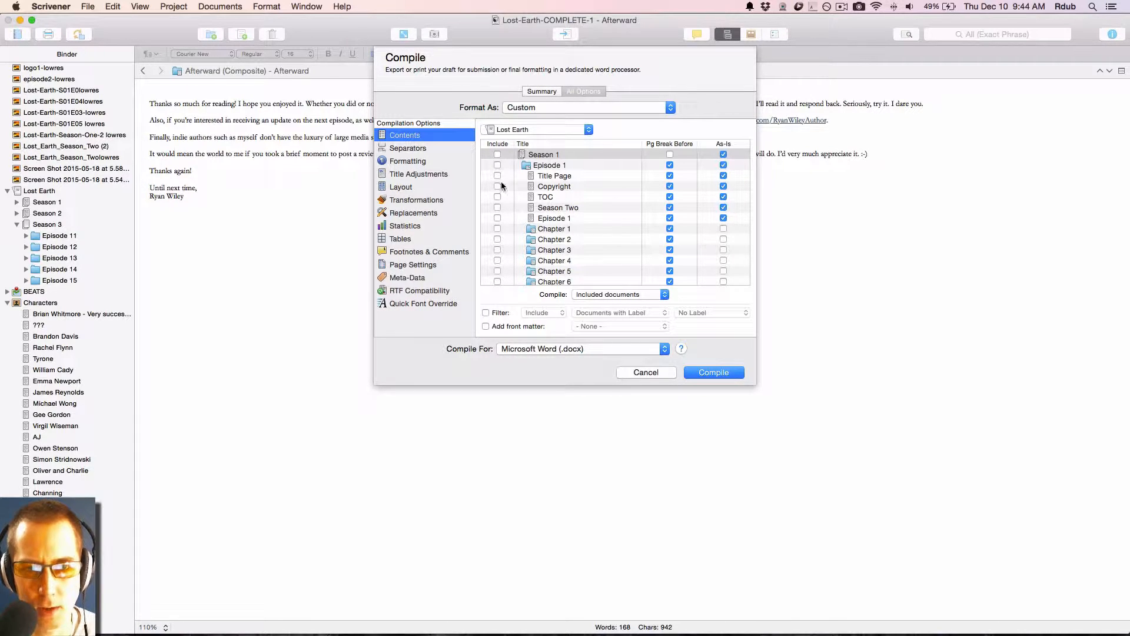
Step: Include the Title Page, Copyright and Episode 11 documents of Season 3's Episode 11 in the compile
scroll(501, 229, "down", 15)
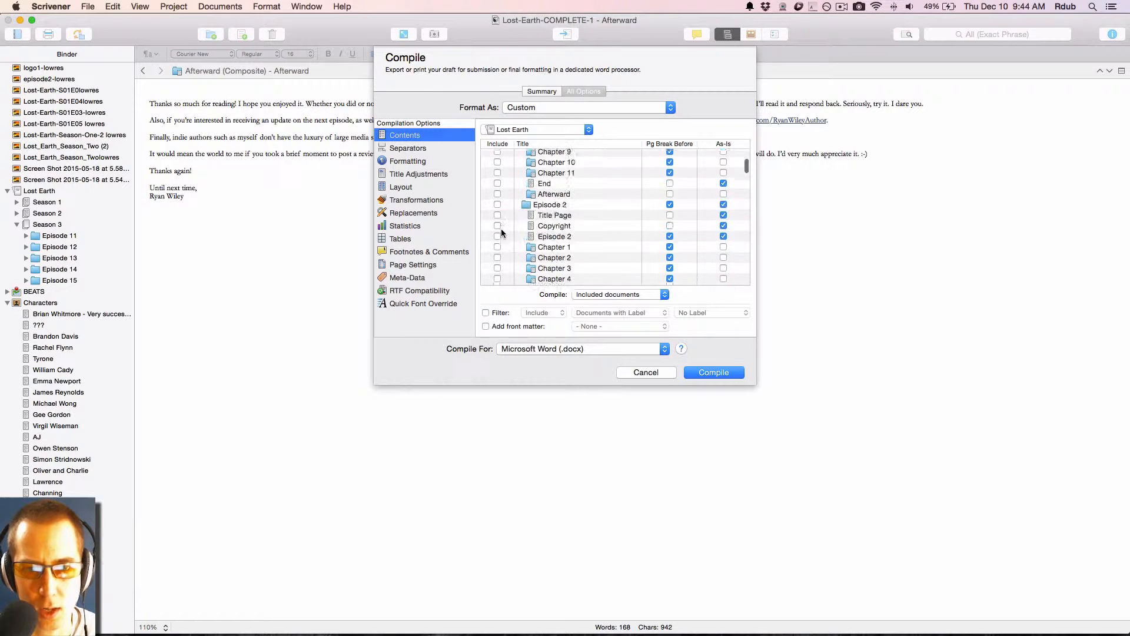
scroll(503, 235, "down", 20)
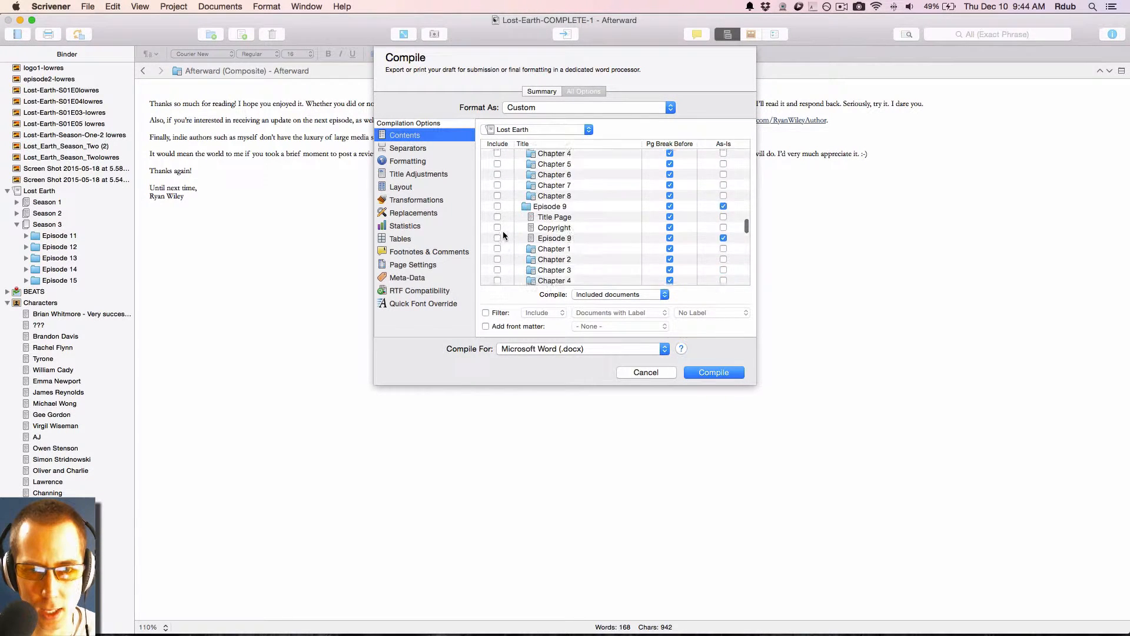
scroll(503, 232, "up", 5)
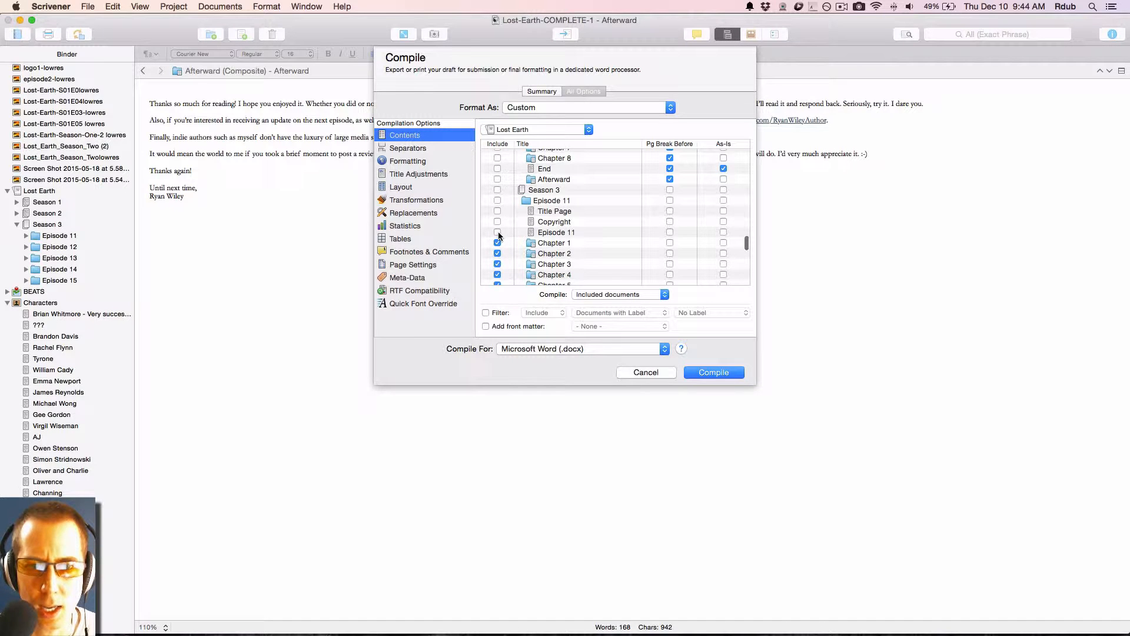
left_click(497, 231)
left_click(498, 222)
left_click(497, 211)
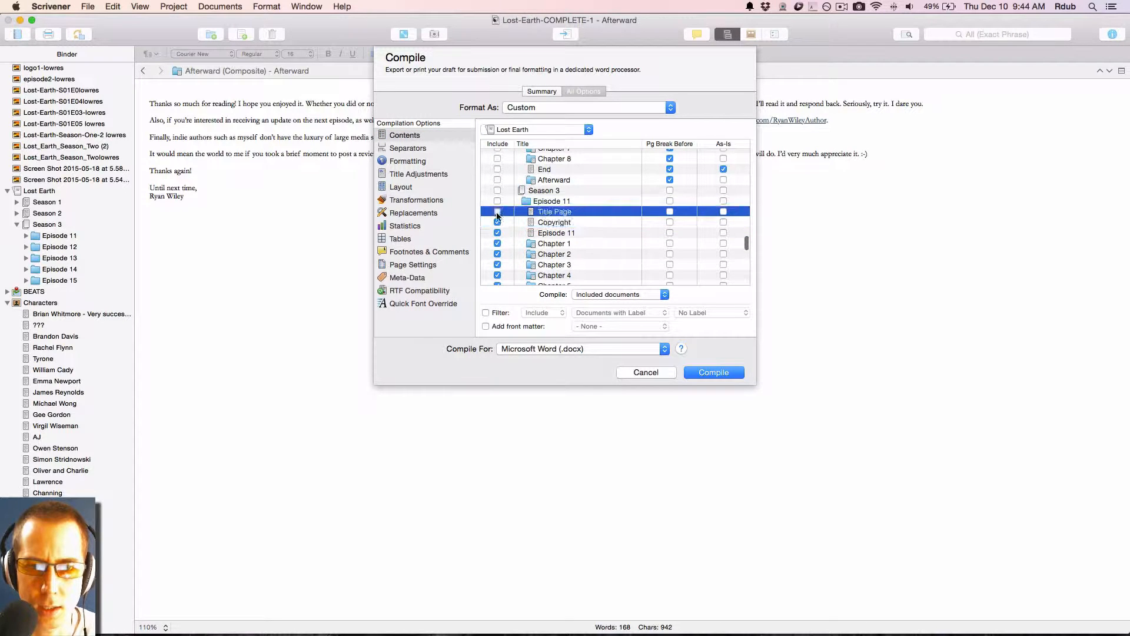
Step: Check which documents of Episode 11 and Episode 12 are included in the compile
scroll(537, 245, "down", 5)
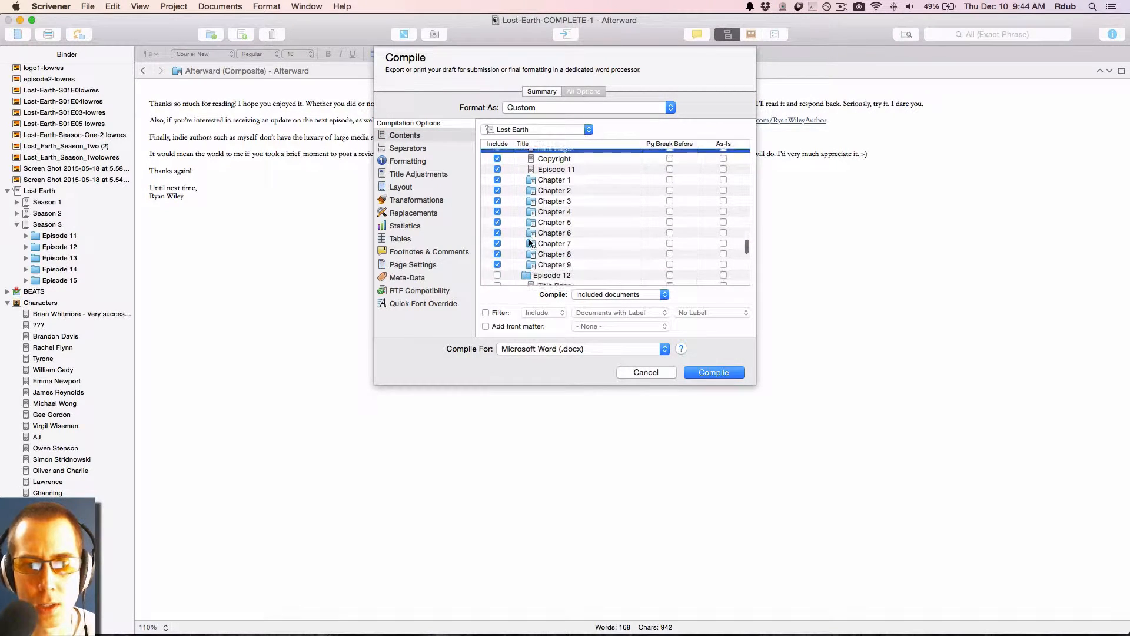
scroll(530, 242, "down", 3)
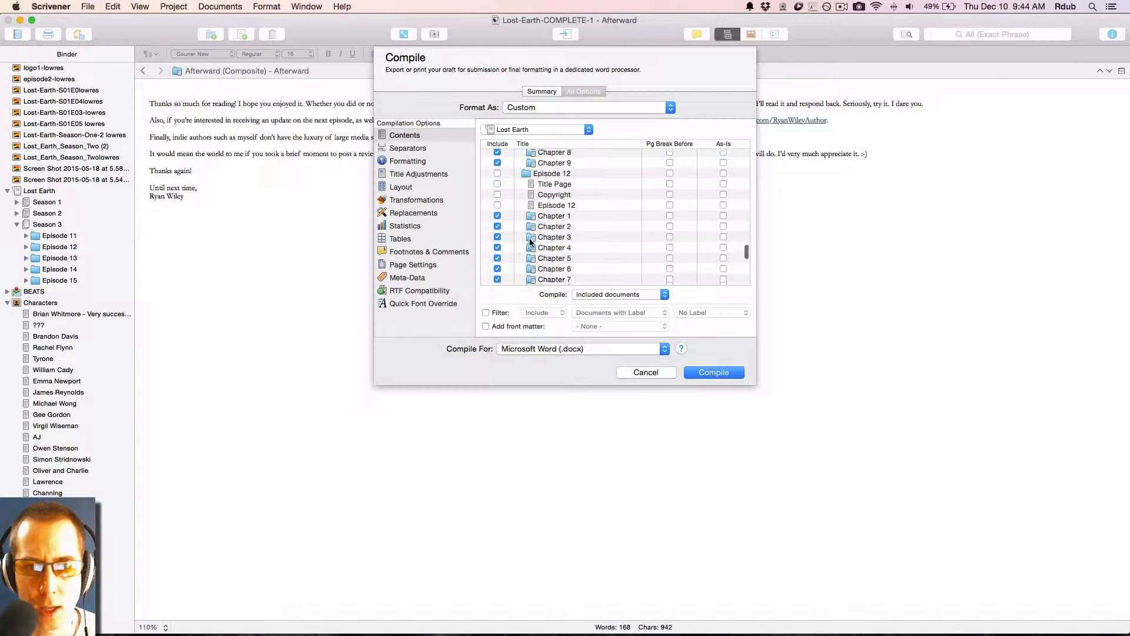
scroll(529, 242, "up", 6)
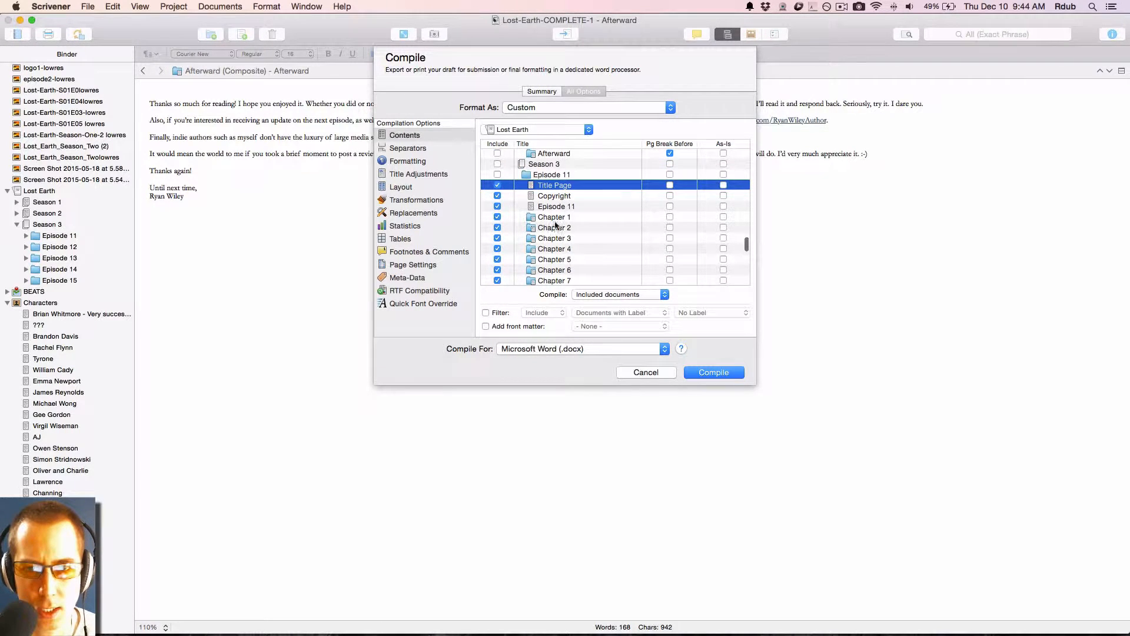
scroll(581, 216, "up", 4)
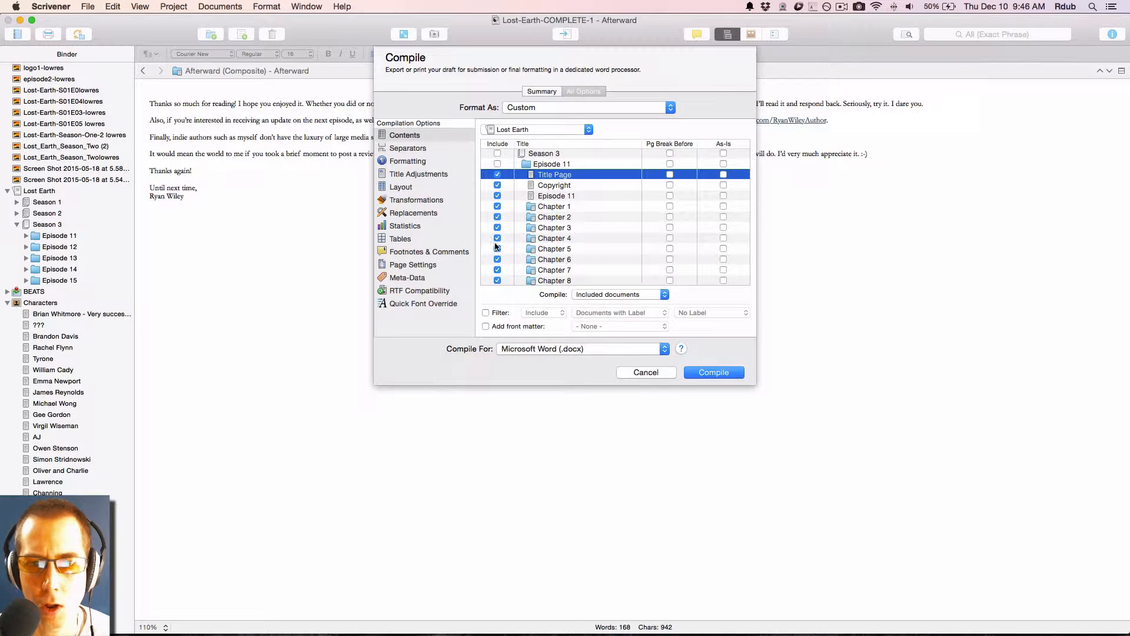
scroll(498, 218, "down", 1)
scroll(497, 216, "down", 6)
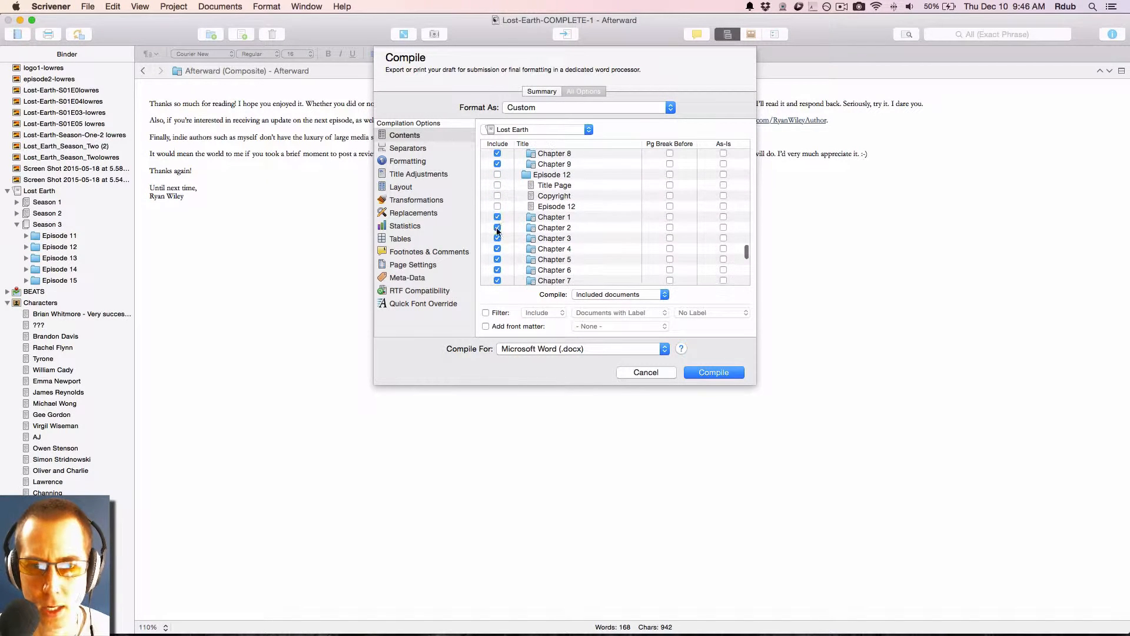
scroll(507, 209, "up", 3)
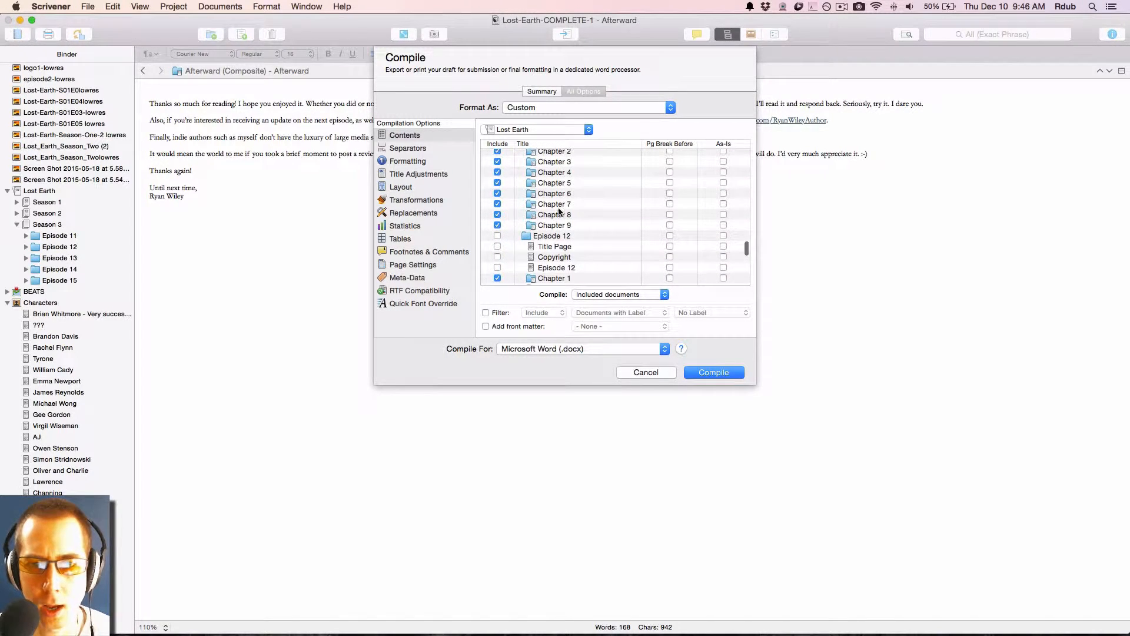
scroll(603, 201, "up", 3)
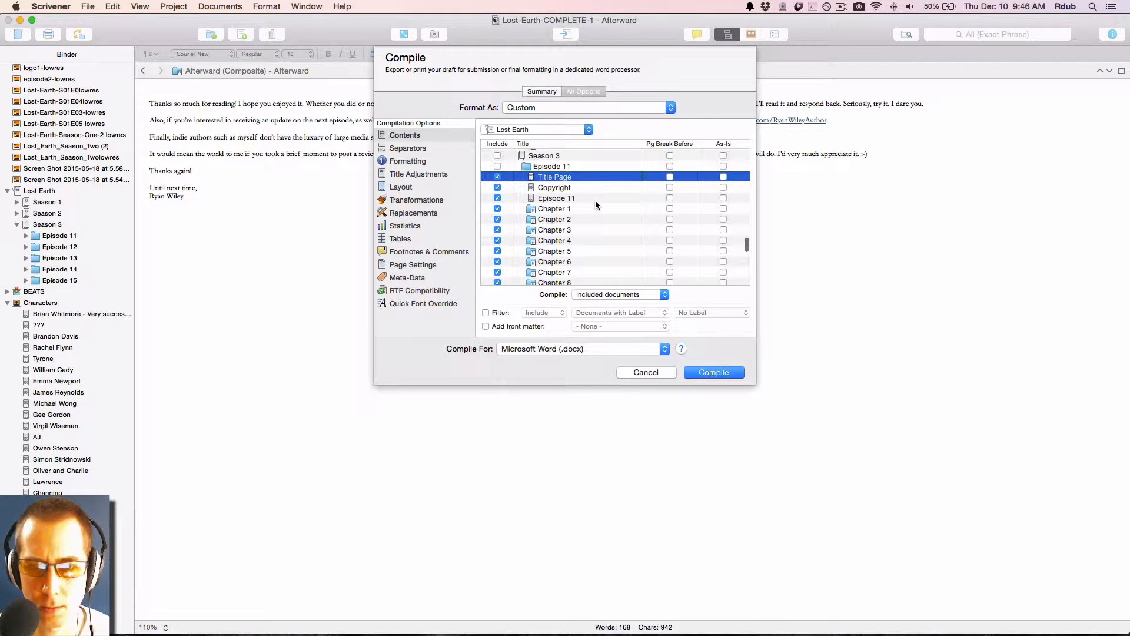
left_click(634, 208)
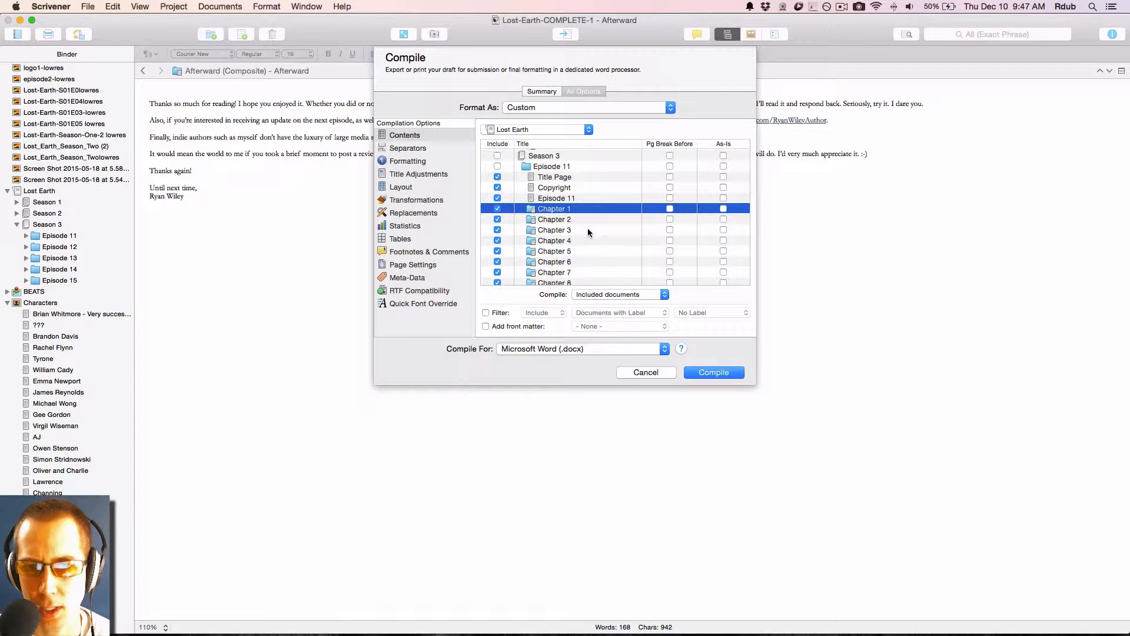
Step: Try individual page breaks before Episode 11's Title Page, Copyright and Episode 11 documents, and turn them off again
left_click(613, 177)
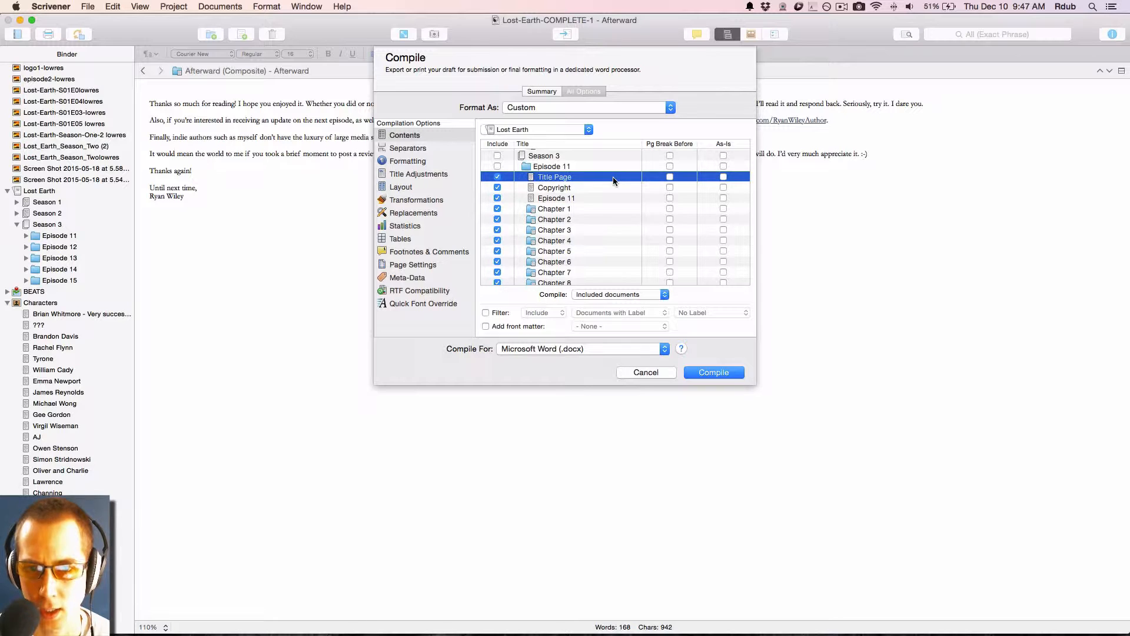
scroll(672, 178, "up", 1)
left_click(669, 179)
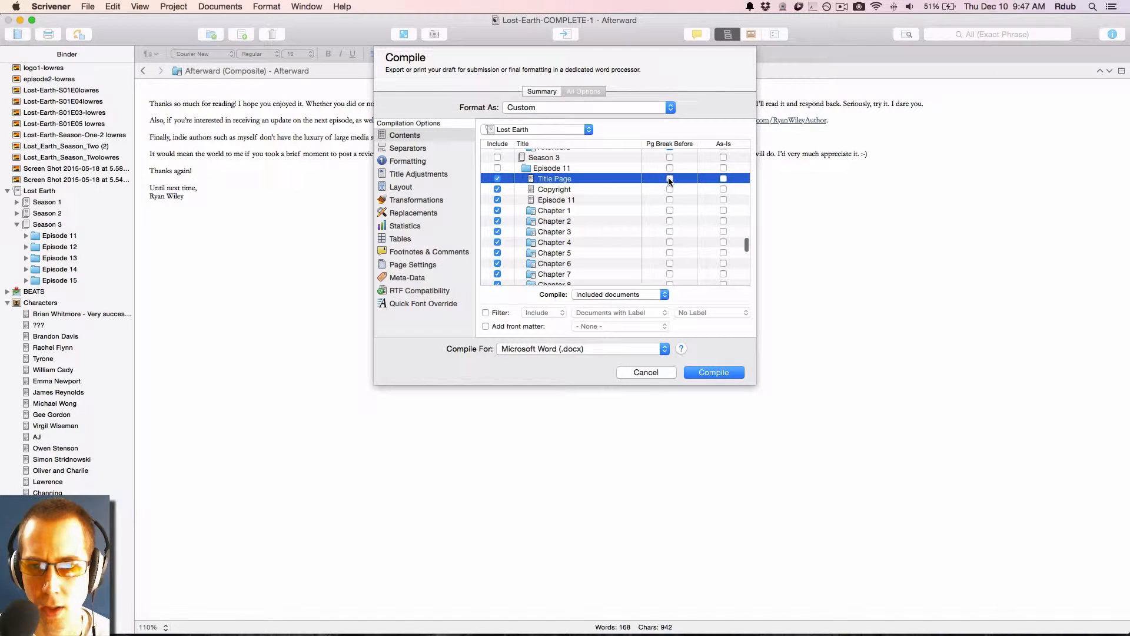
left_click(669, 189)
scroll(669, 189, "down", 1)
left_click(670, 195)
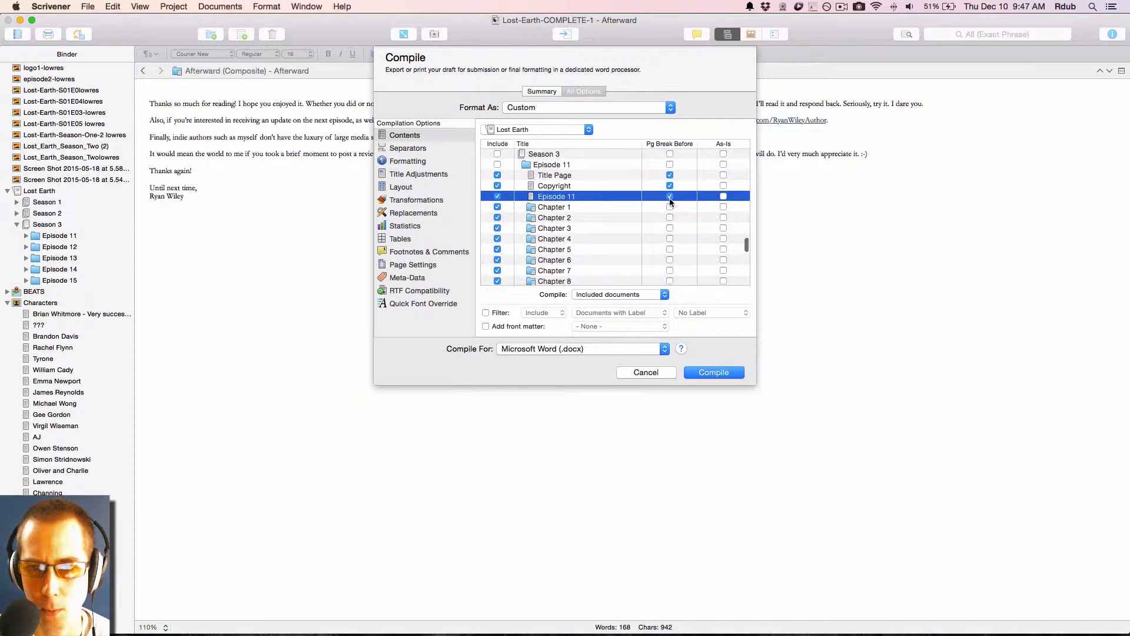
scroll(669, 196, "up", 1)
left_click(670, 185)
left_click(669, 176)
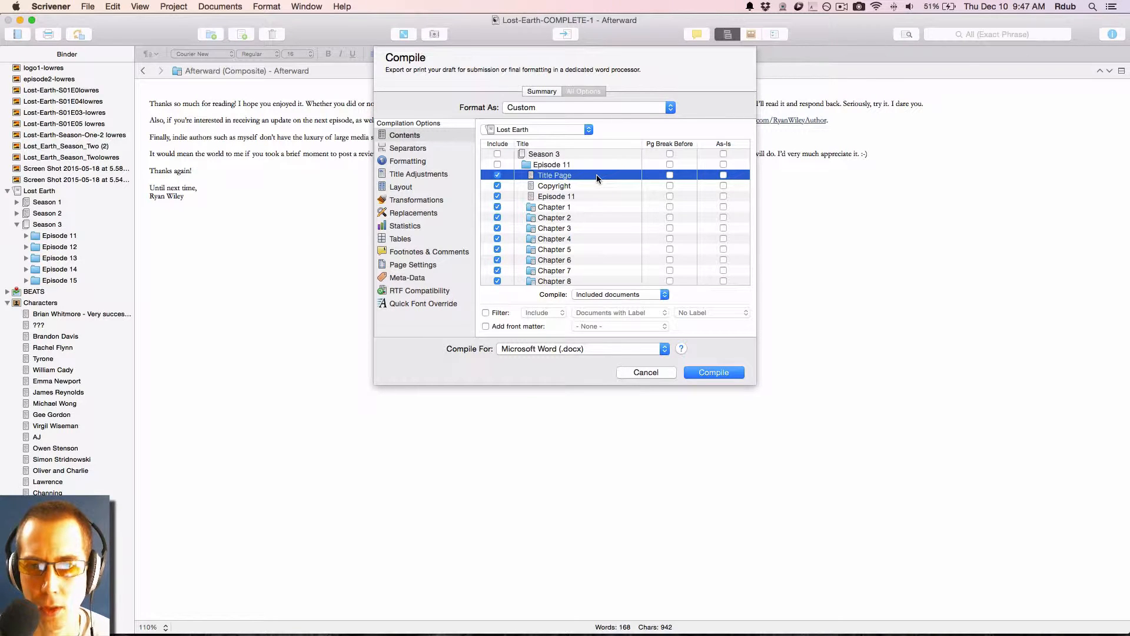
Step: Turn on page breaks before all documents from Episode 11's Title Page through Episode 15's Chapter 12 at once, and check them
scroll(601, 222, "down", 15)
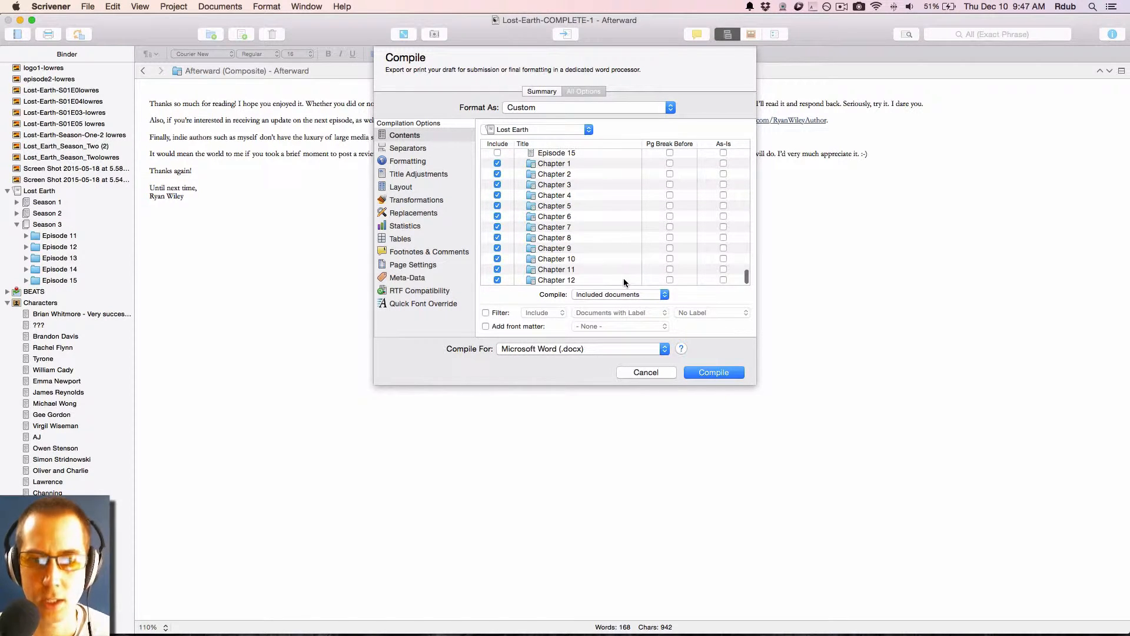
key("super+a")
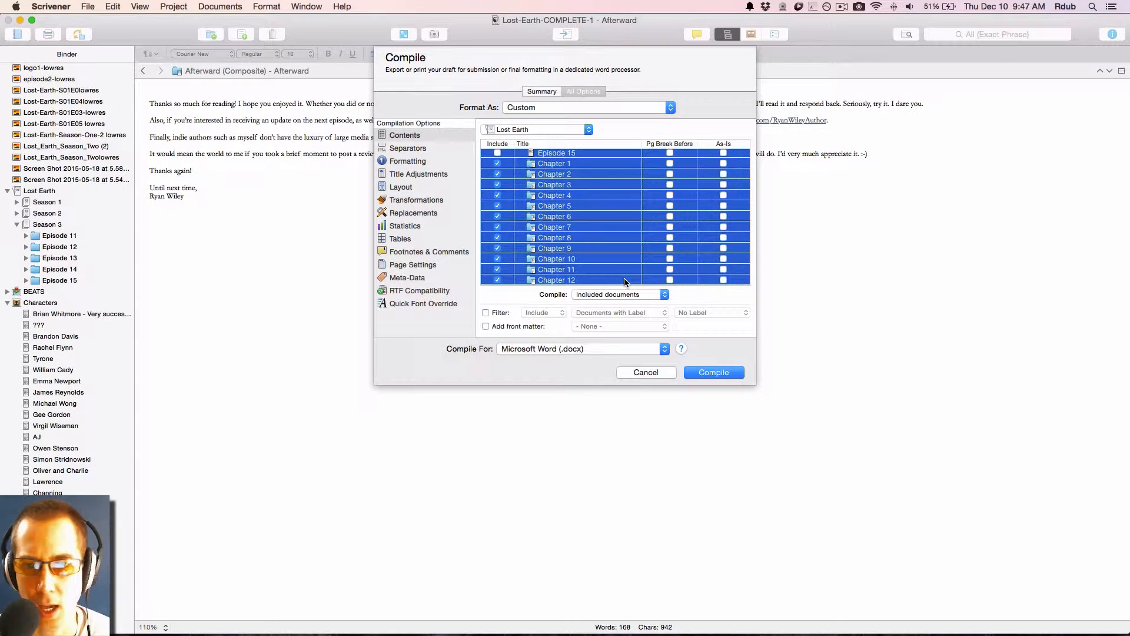
left_click(671, 218, "super")
left_click(643, 220, "super")
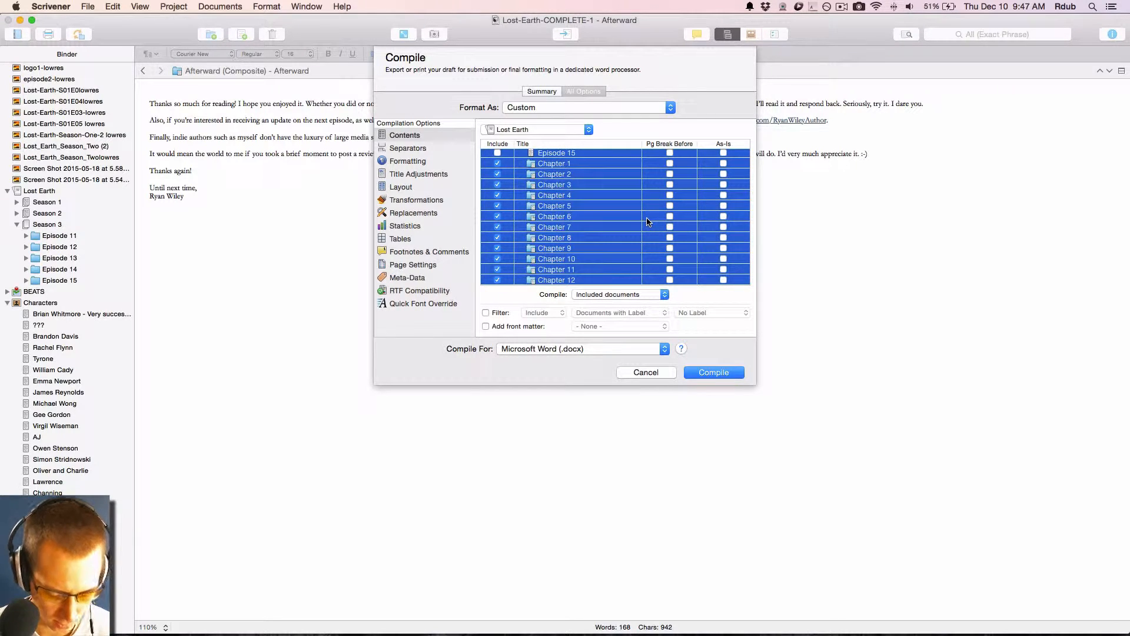
key("alt")
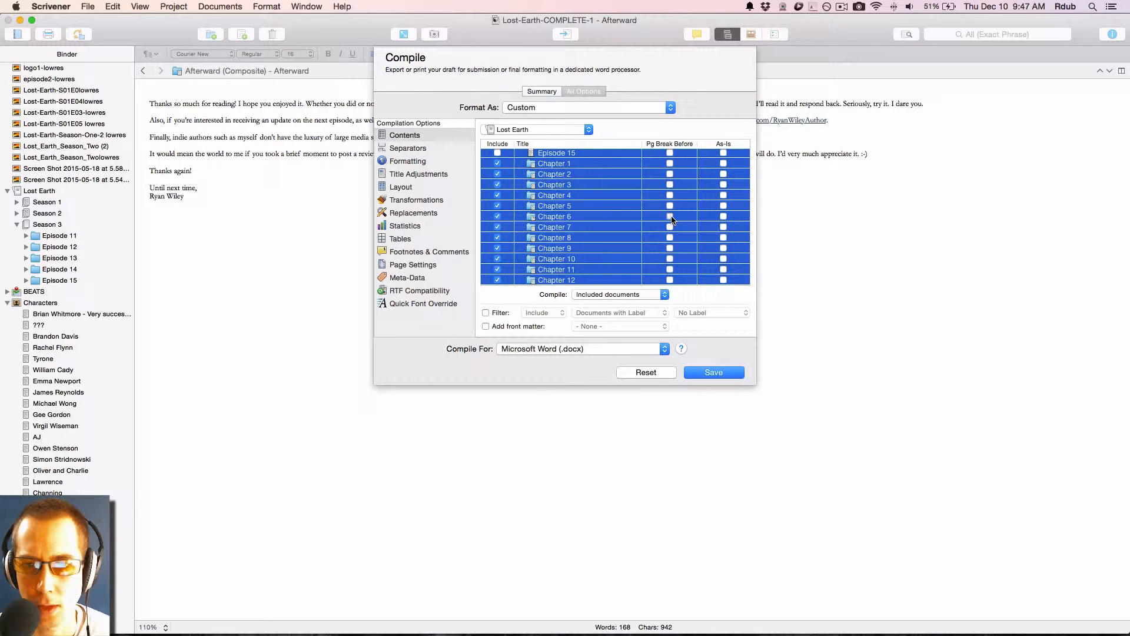
left_click(671, 217, "alt")
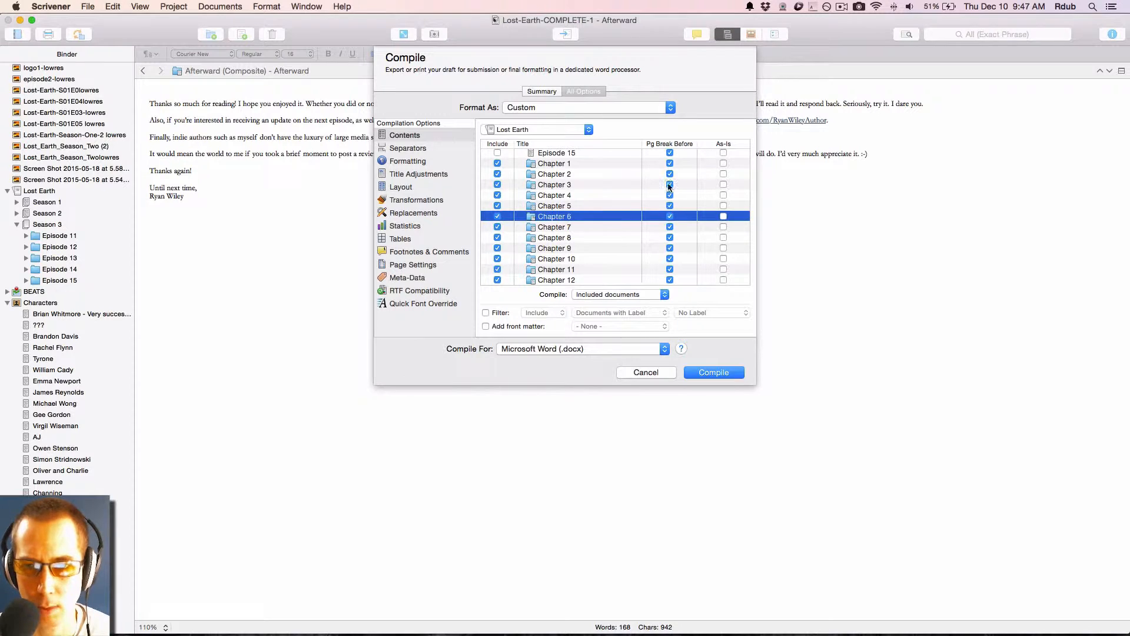
scroll(669, 187, "up", 15)
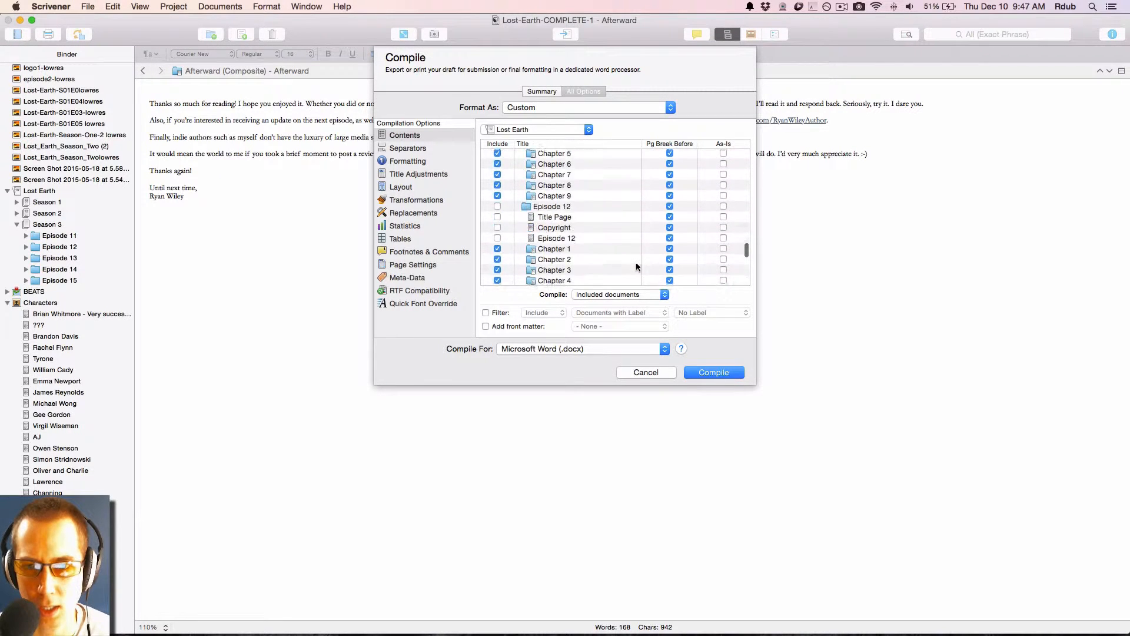
scroll(635, 264, "up", 5)
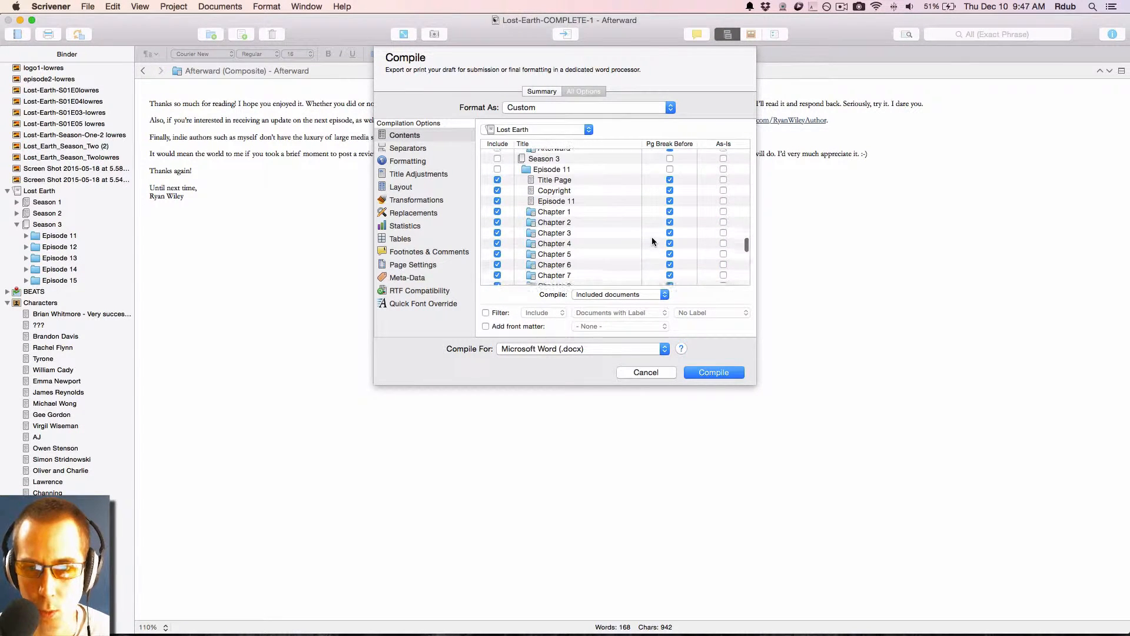
scroll(651, 236, "up", 3)
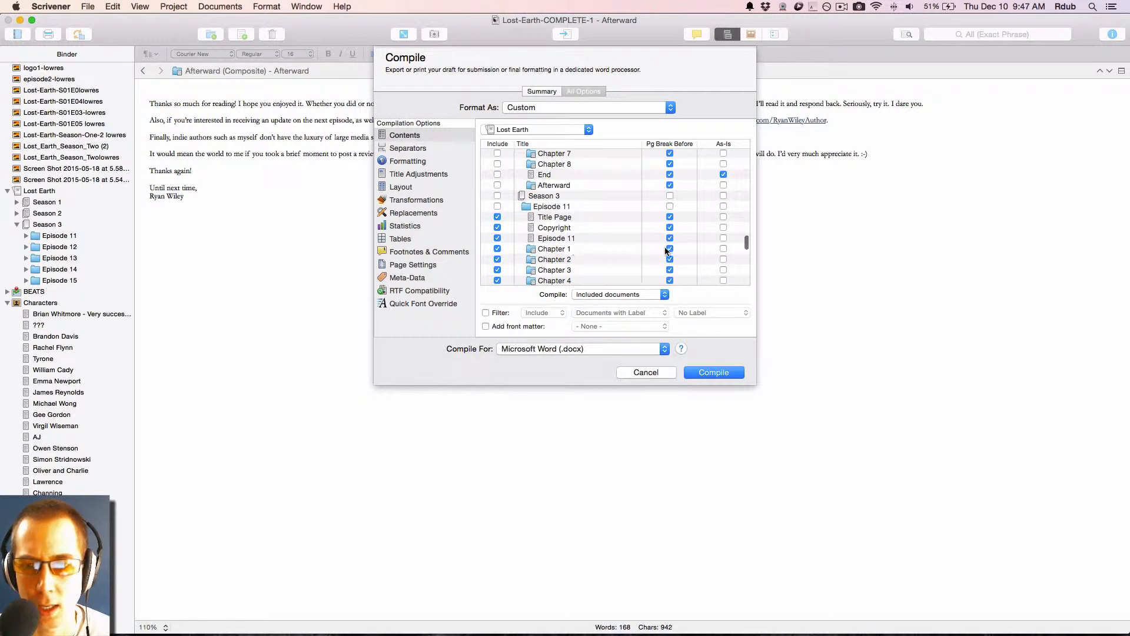
scroll(673, 246, "down", 2)
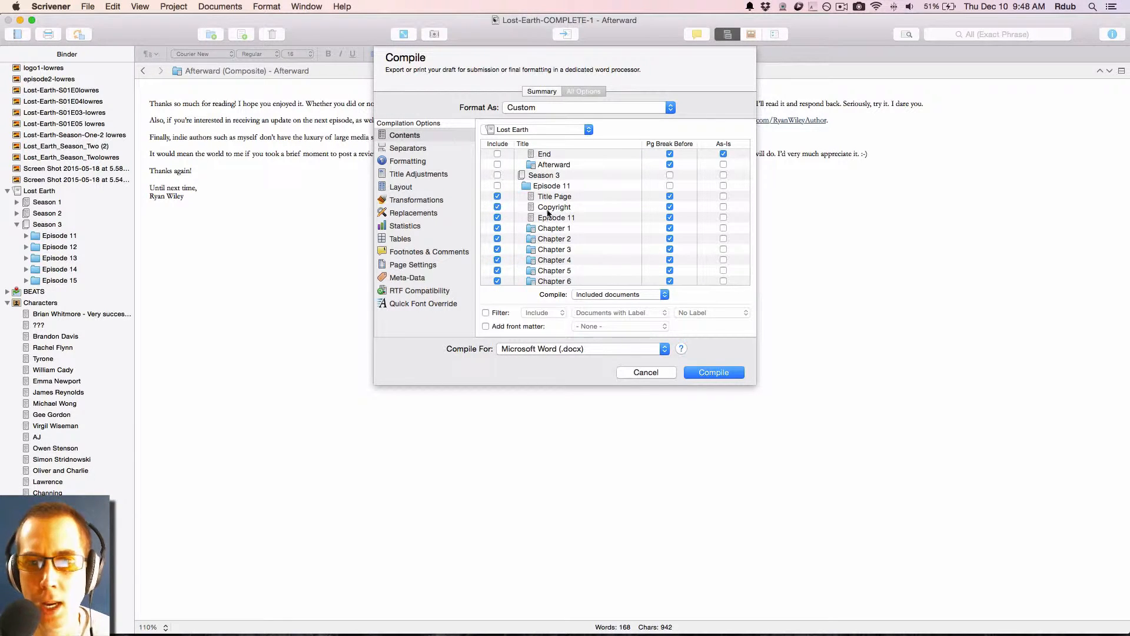
scroll(573, 218, "up", 3)
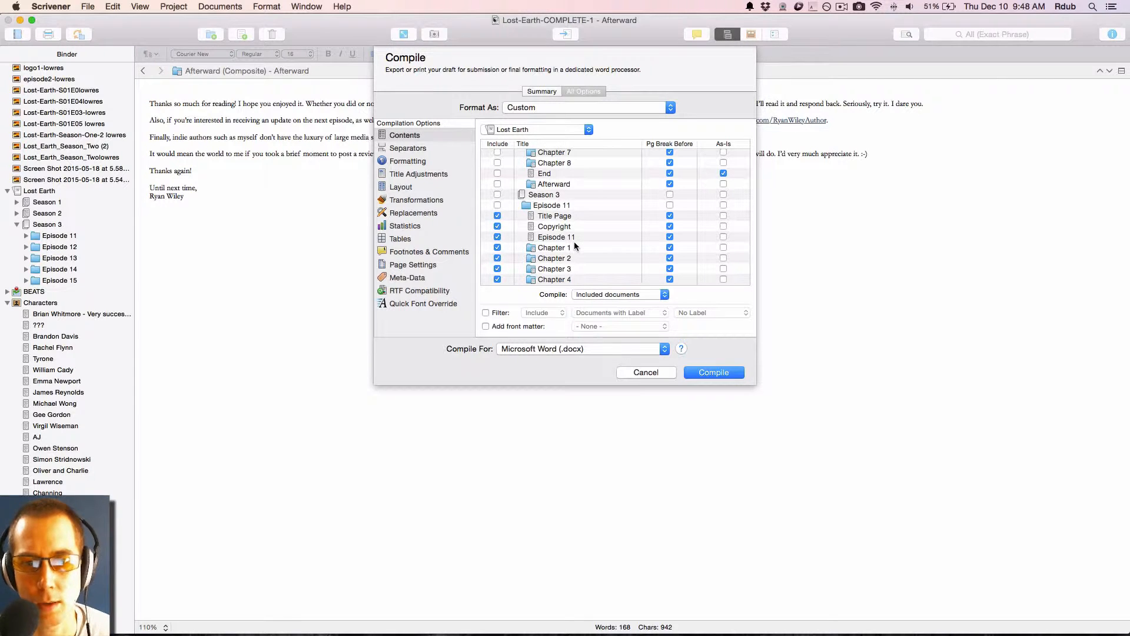
Step: Close the compile settings and open Chapter 1 of Season 3's Episode 11
scroll(574, 244, "down", 3)
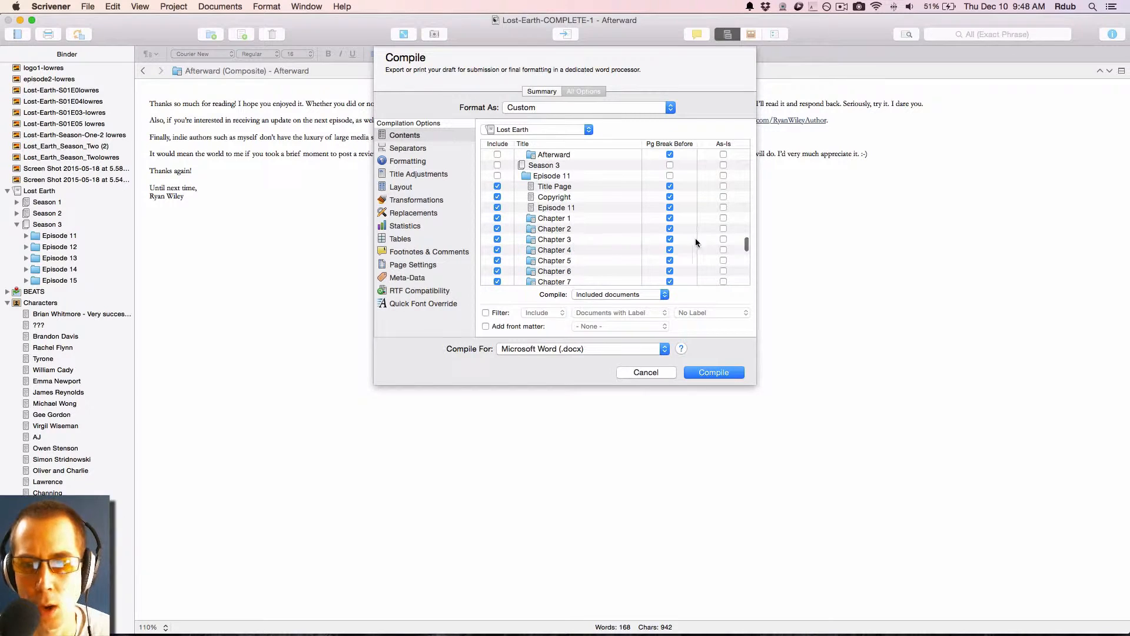
left_click(654, 372)
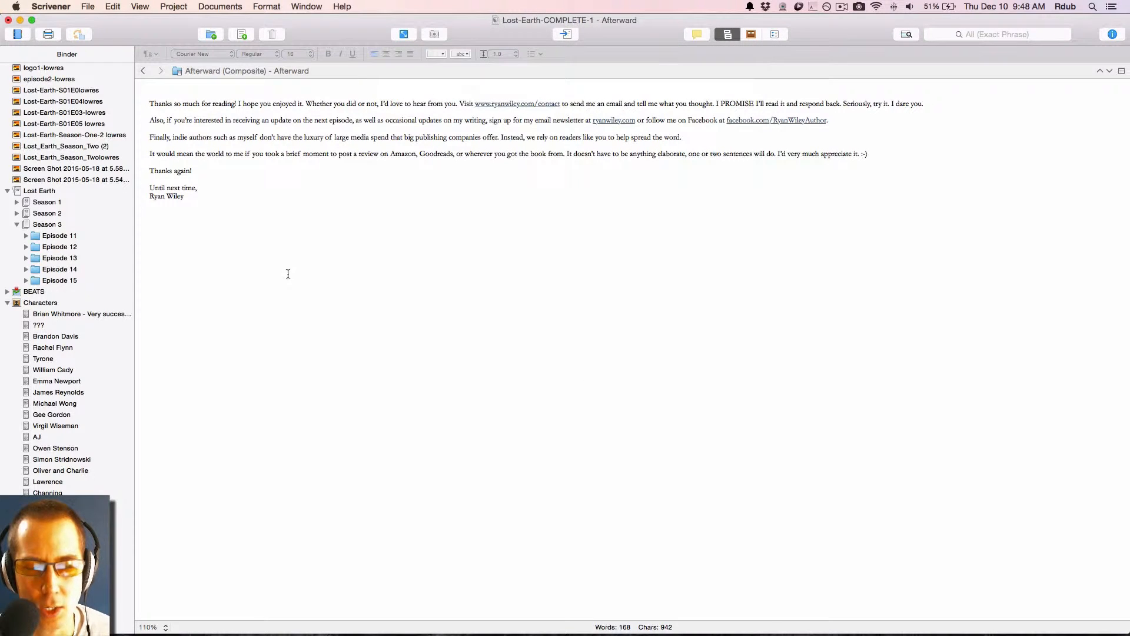
left_click(30, 236)
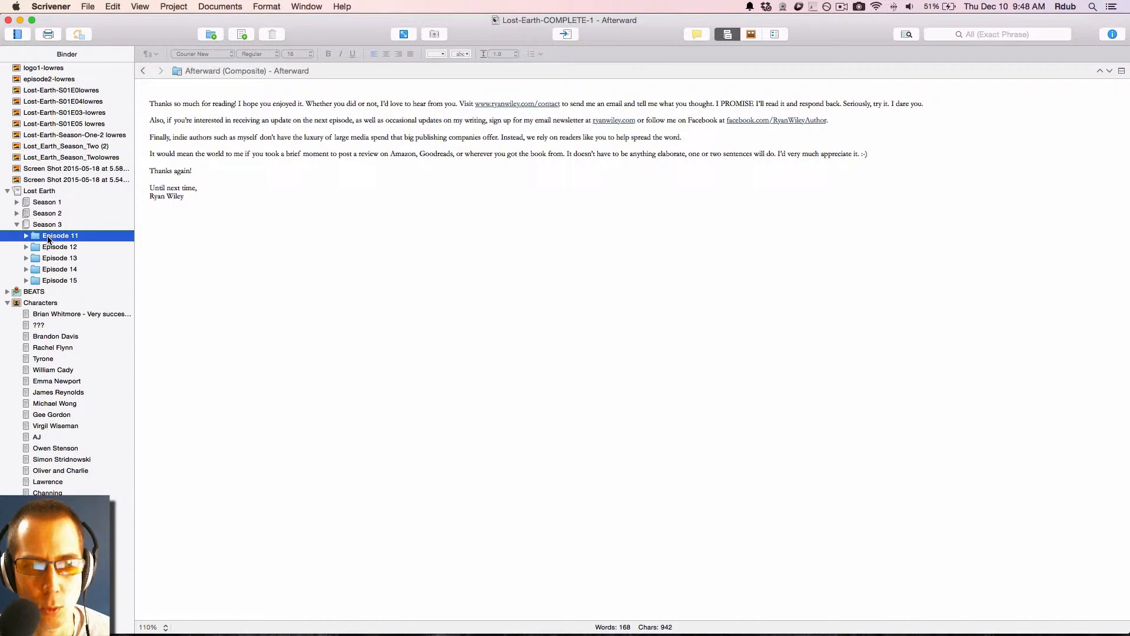
left_click(25, 236)
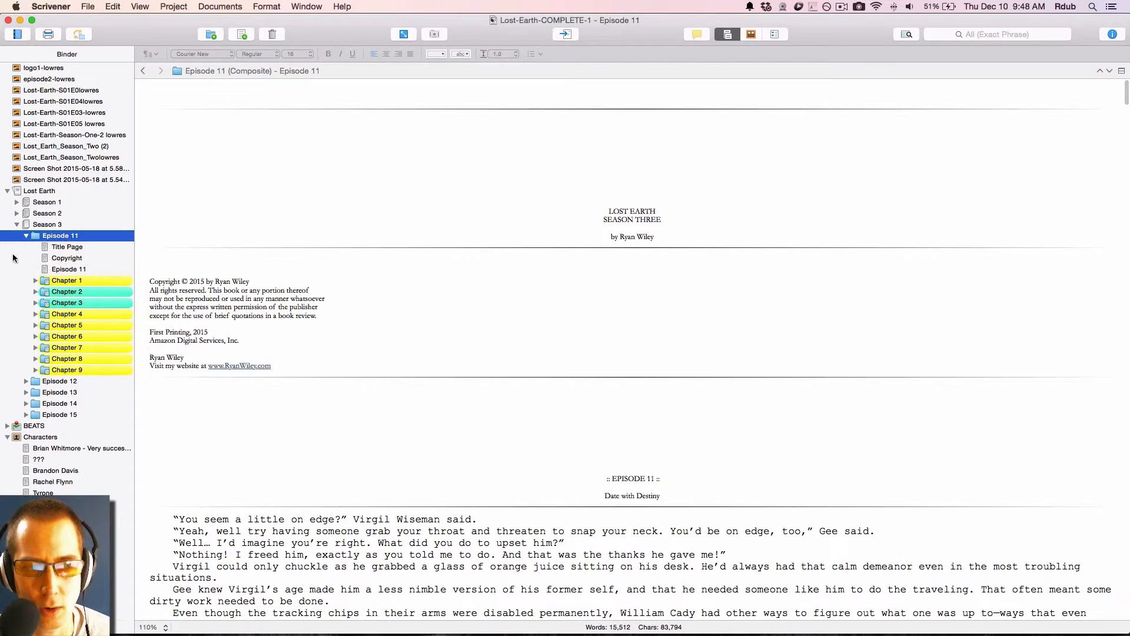
left_click(67, 282)
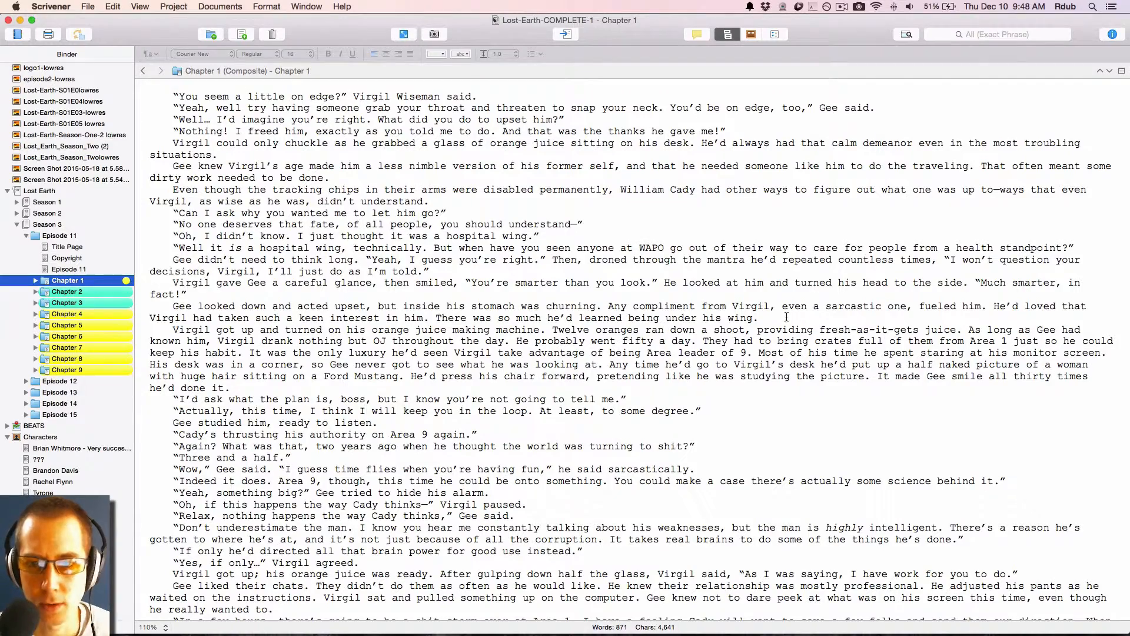
Step: Set the opening paragraphs of Chapter 1, from "You seem a little on edge?" through "being under his wing", to font size 9
left_click_drag(786, 316, 173, 95)
left_click(301, 54)
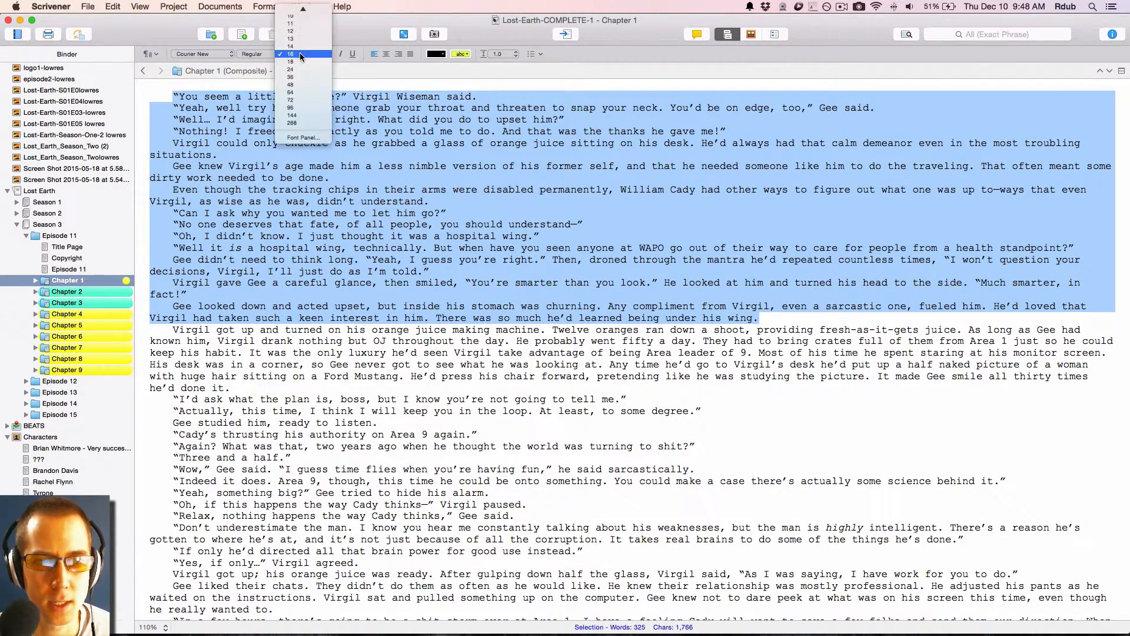
left_click(300, 16)
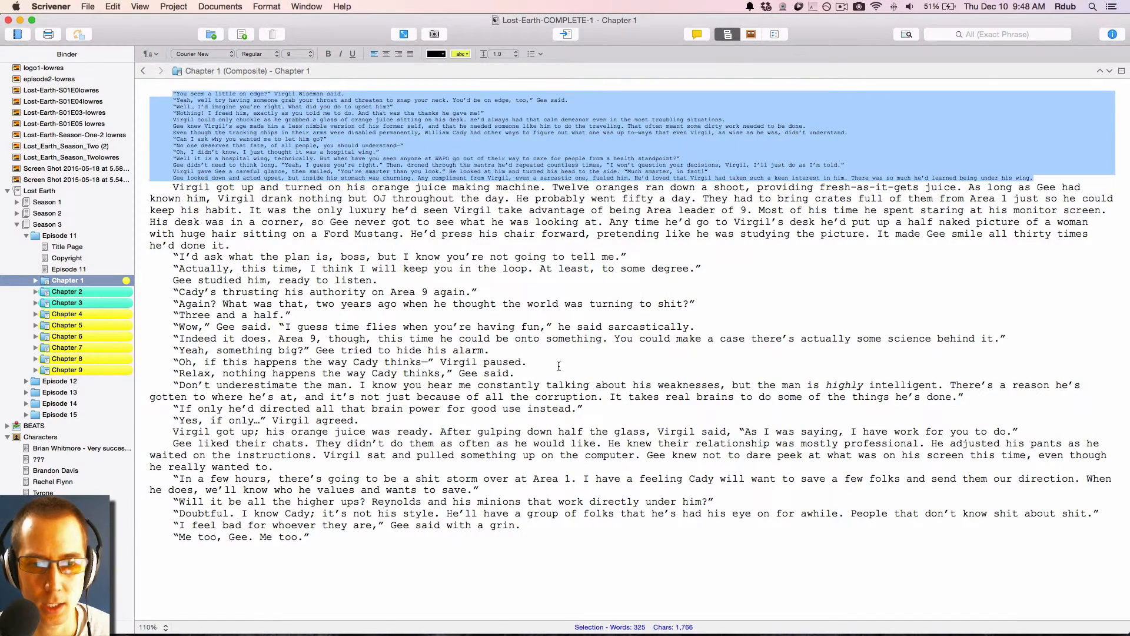
Step: Set the line "Oh, if this happens the way Cady thinks" in Chapter 1 to font size 11
left_click_drag(526, 362, 173, 362)
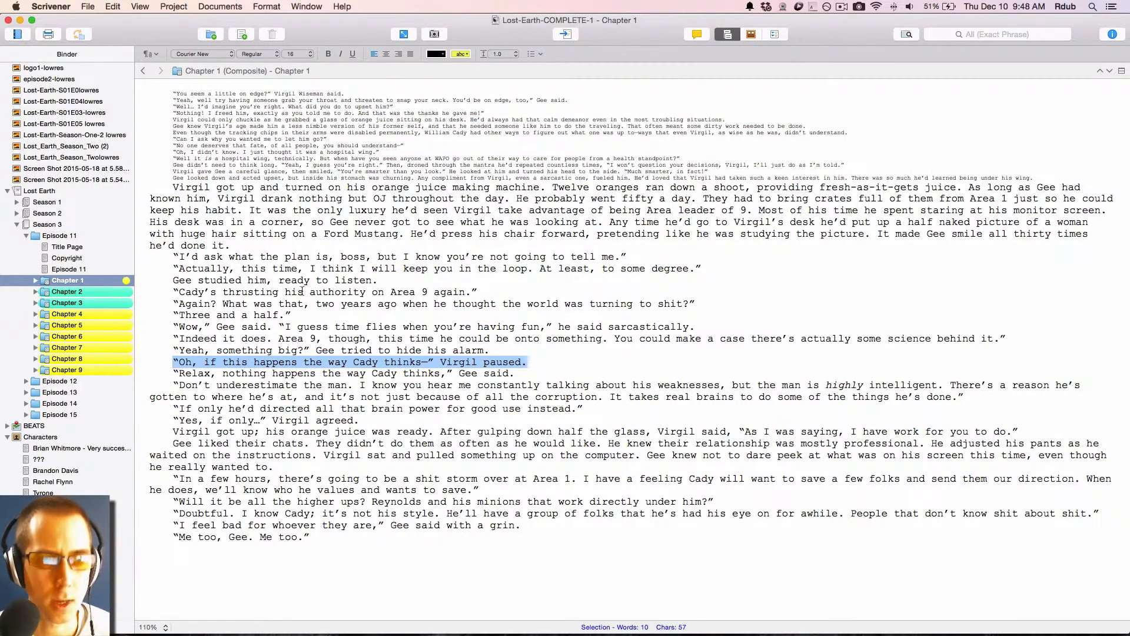
left_click(297, 54)
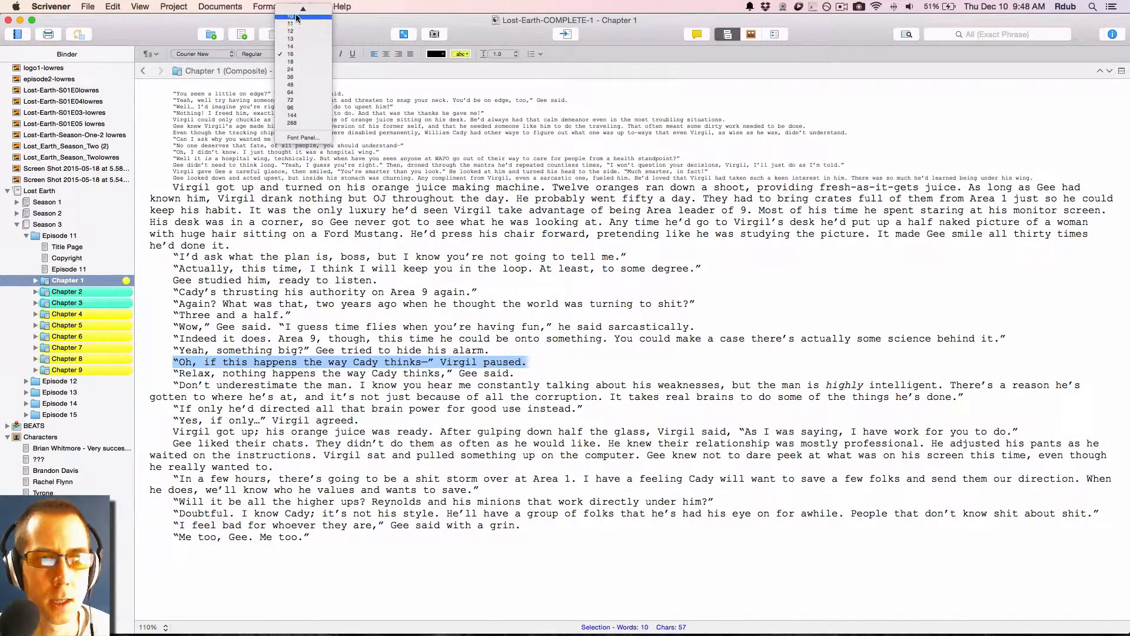
left_click(295, 25)
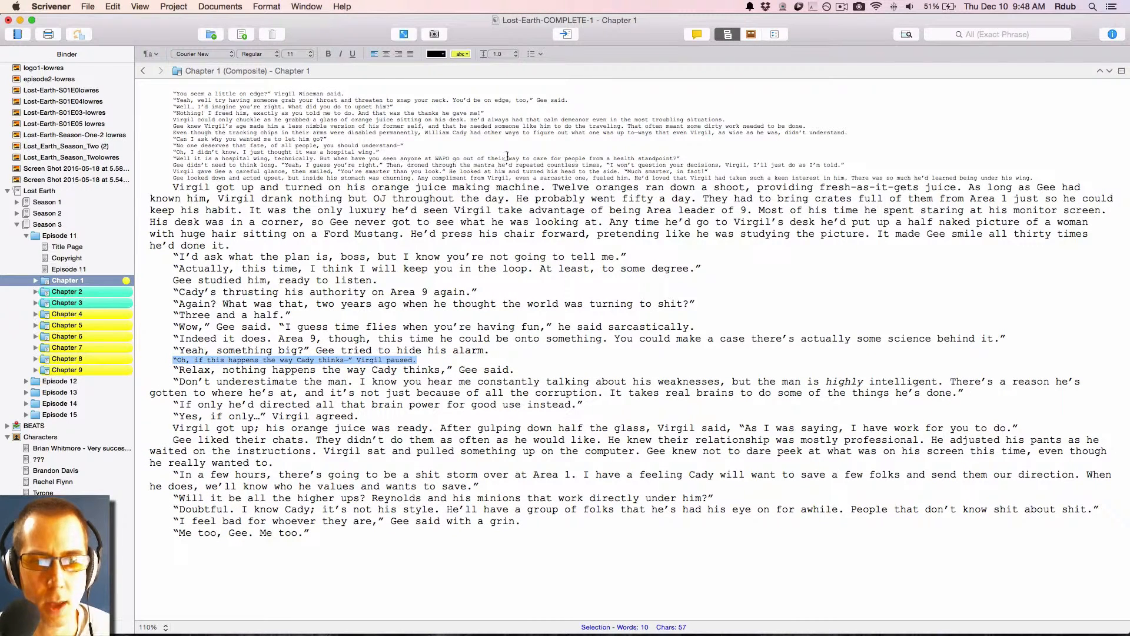
left_click(652, 338)
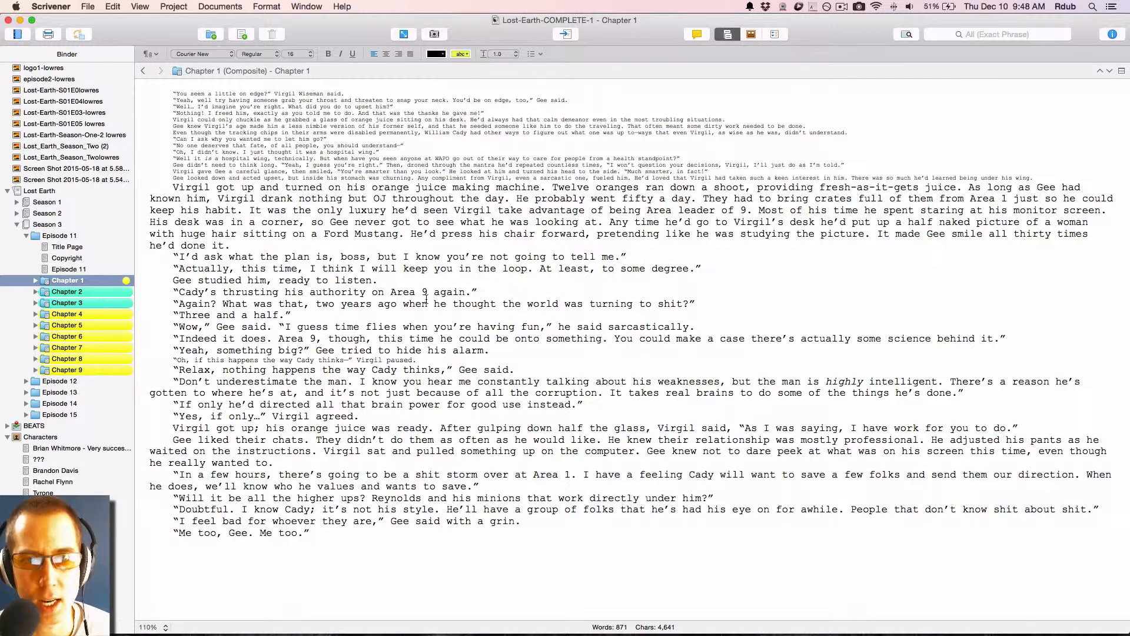
Step: Try Kindle eBook (.mobi) as the compile output format, and choose ePub eBook (.epub) instead
left_click(564, 34)
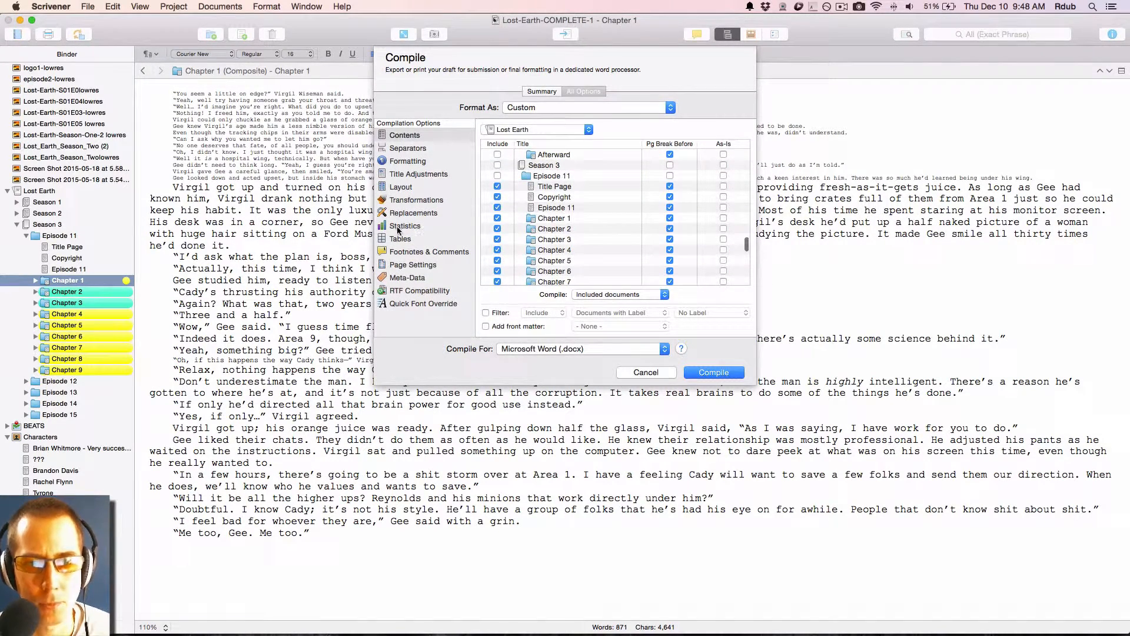
left_click(516, 349)
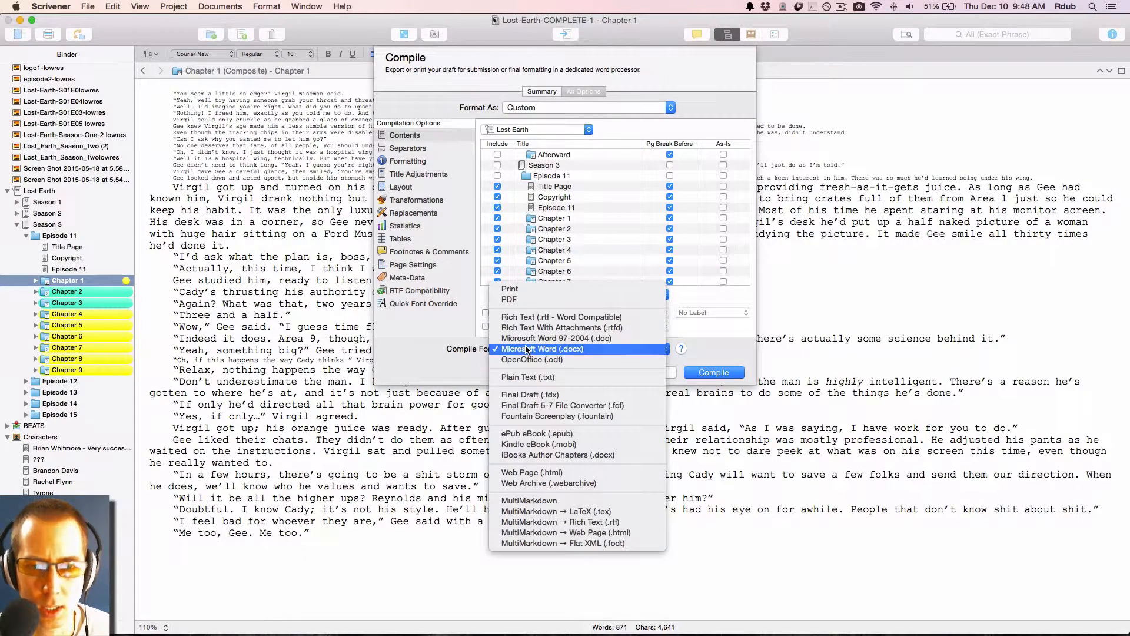
left_click(533, 444)
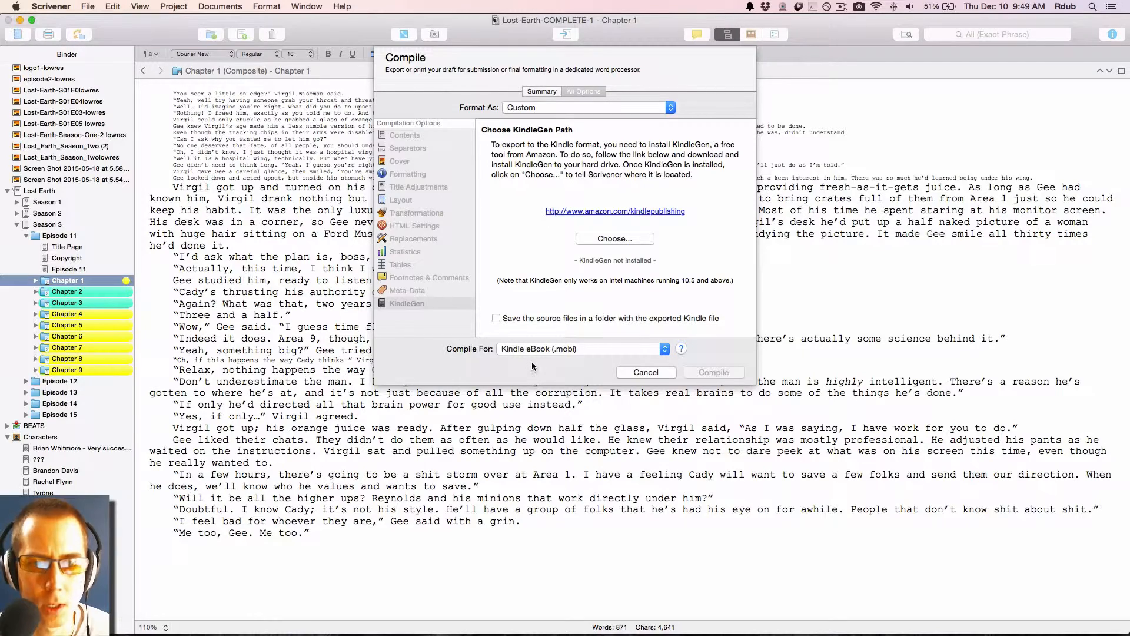
left_click(542, 351)
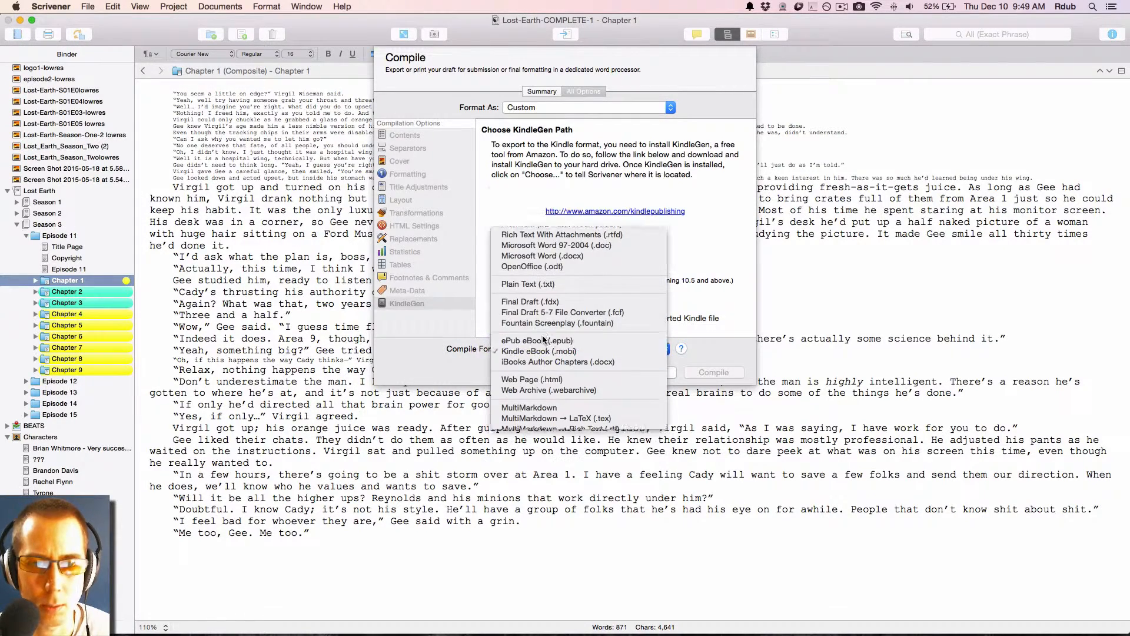
left_click(533, 339)
Step: Examine the compile's text formatting override and the sample main text of the folder-level section type
left_click(423, 177)
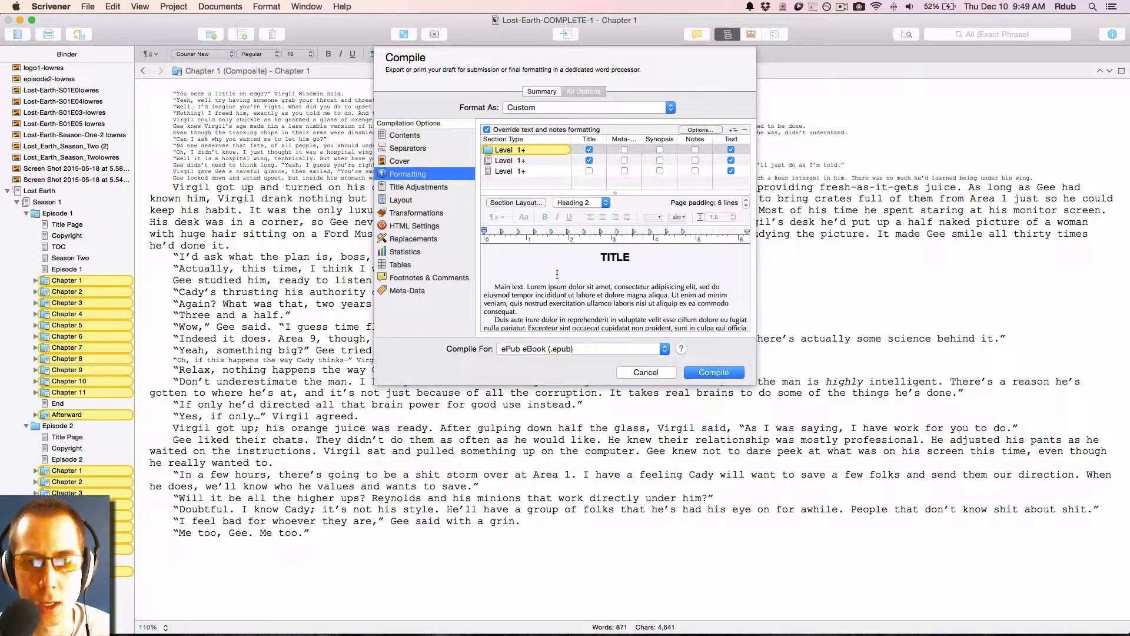
left_click(495, 287)
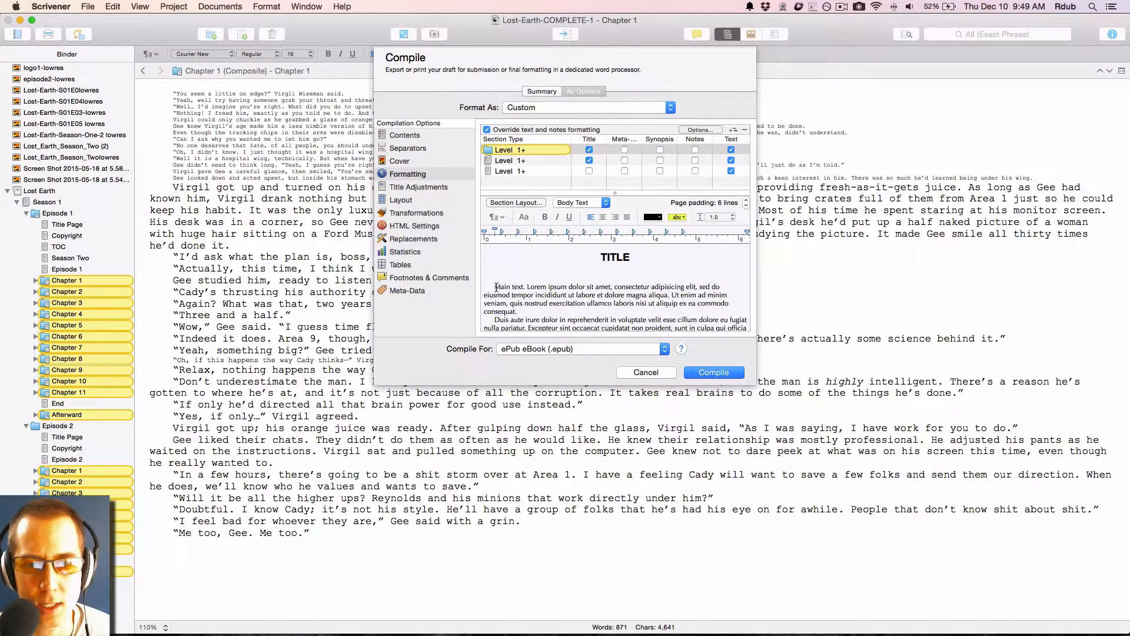
left_click_drag(496, 287, 623, 322)
left_click(624, 322)
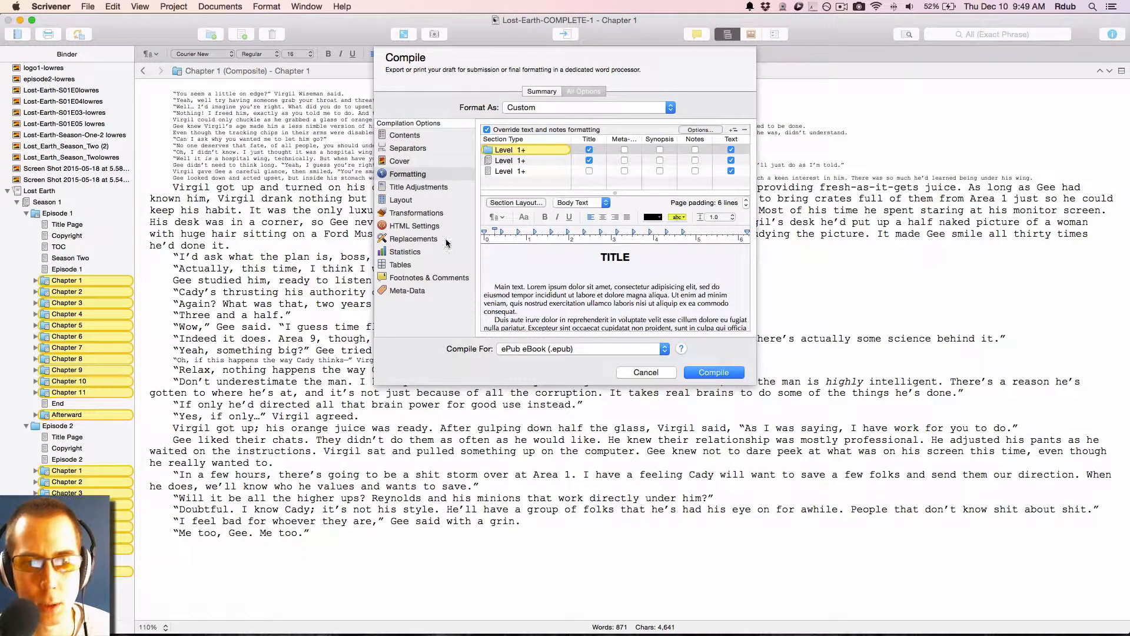
Step: Try compiling Episode 11's Chapter 1 as-is, and turn that option off again
left_click(399, 138)
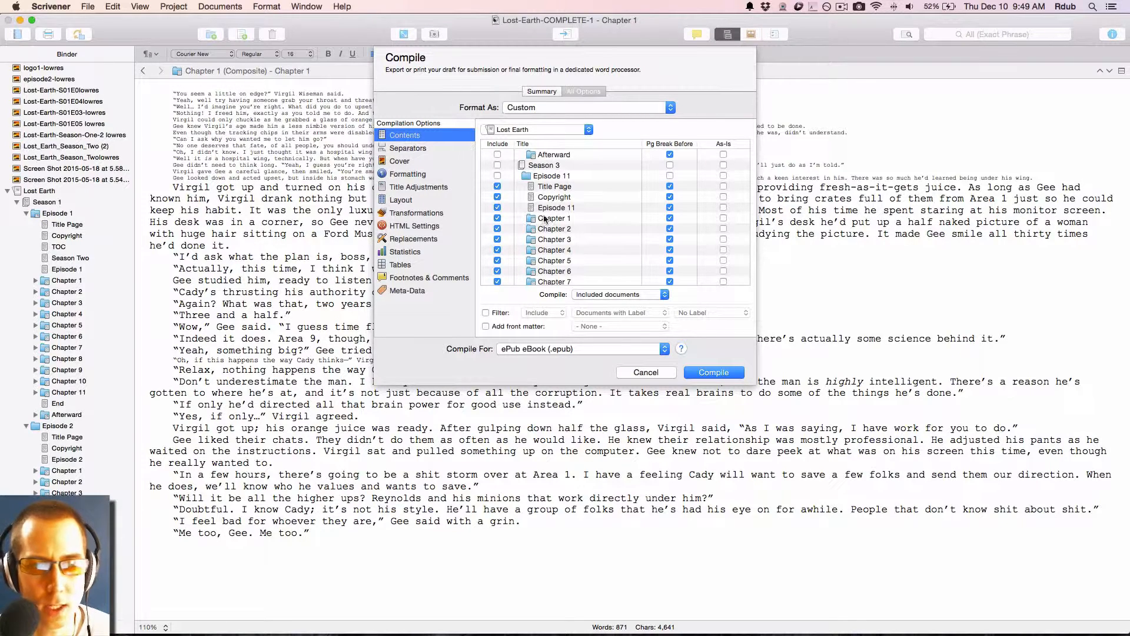
scroll(545, 219, "down", 4)
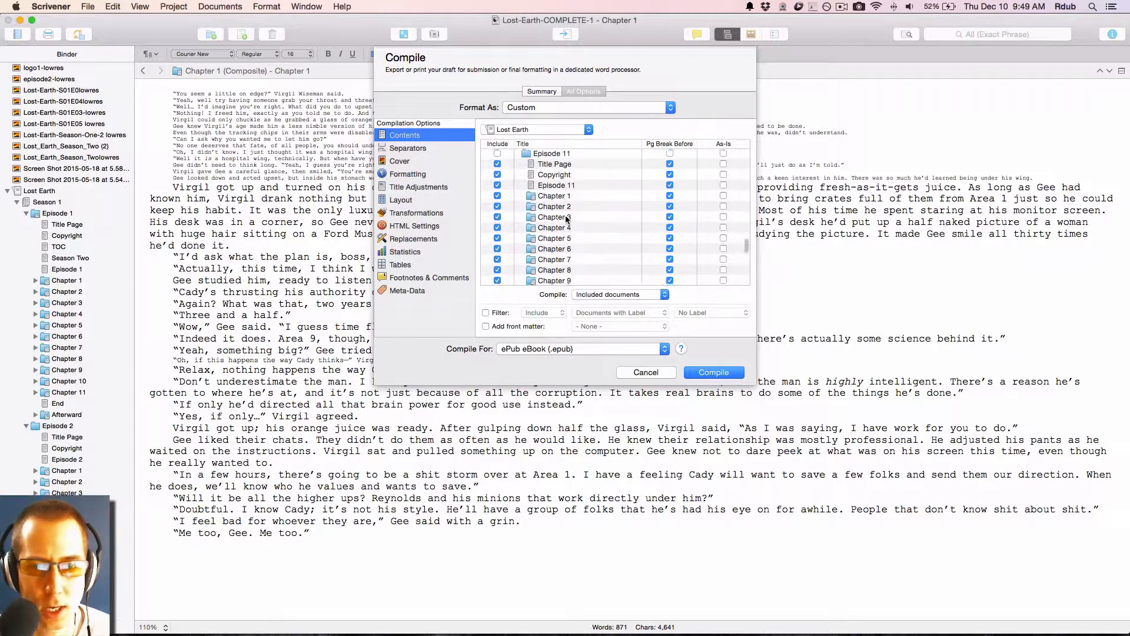
left_click(723, 177)
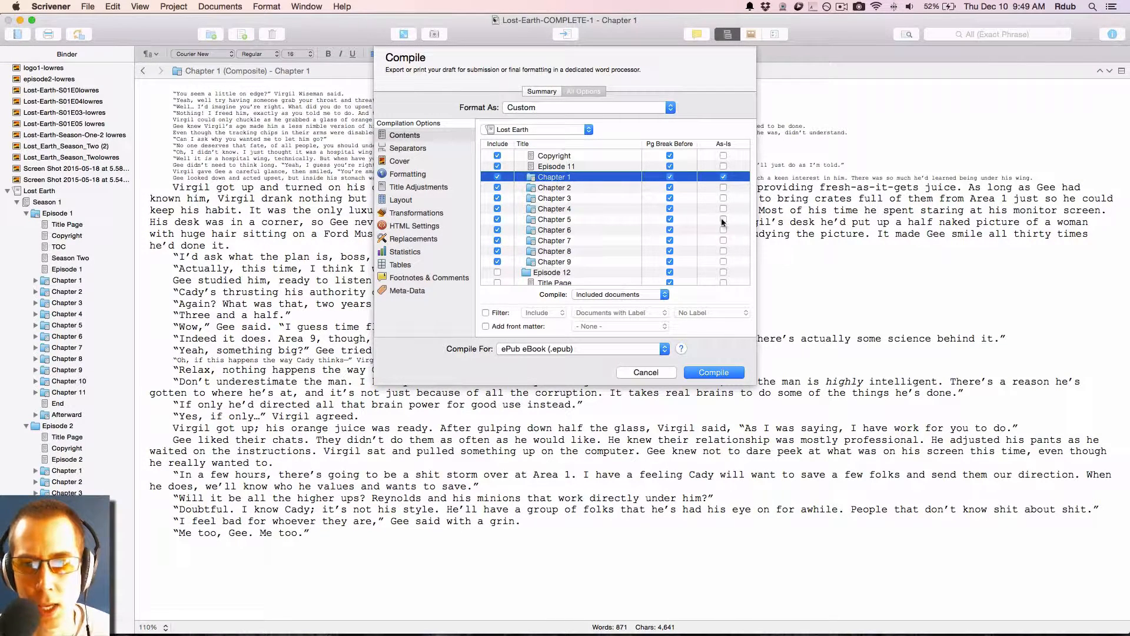
left_click(723, 177)
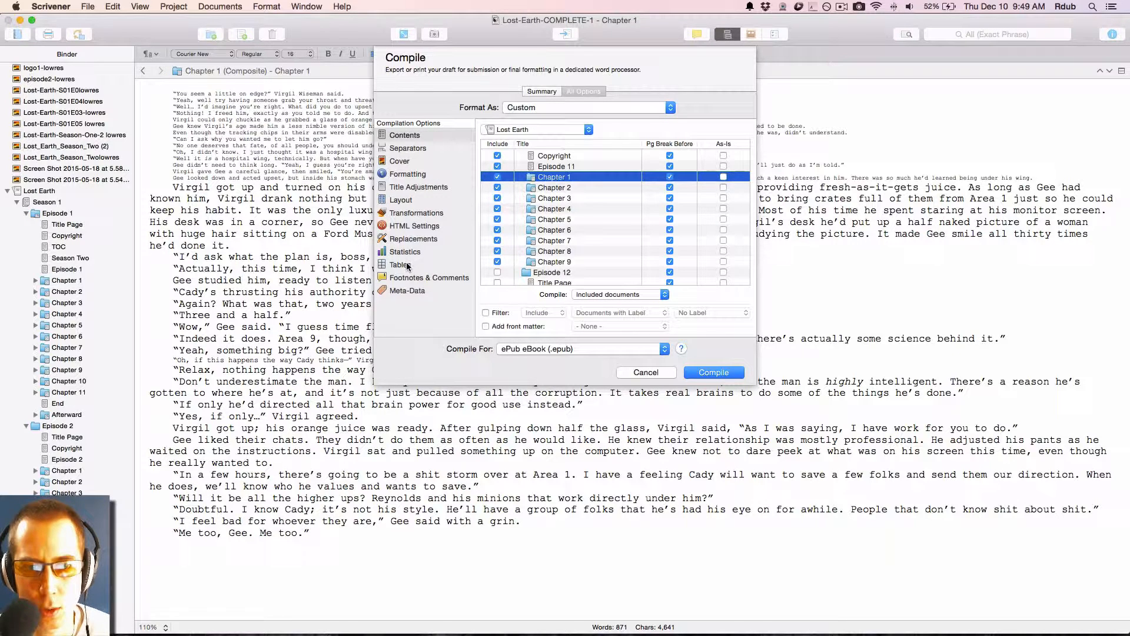
Step: Compare the compile's formatting override with the as-is options of the Episode 11 documents
left_click(407, 174)
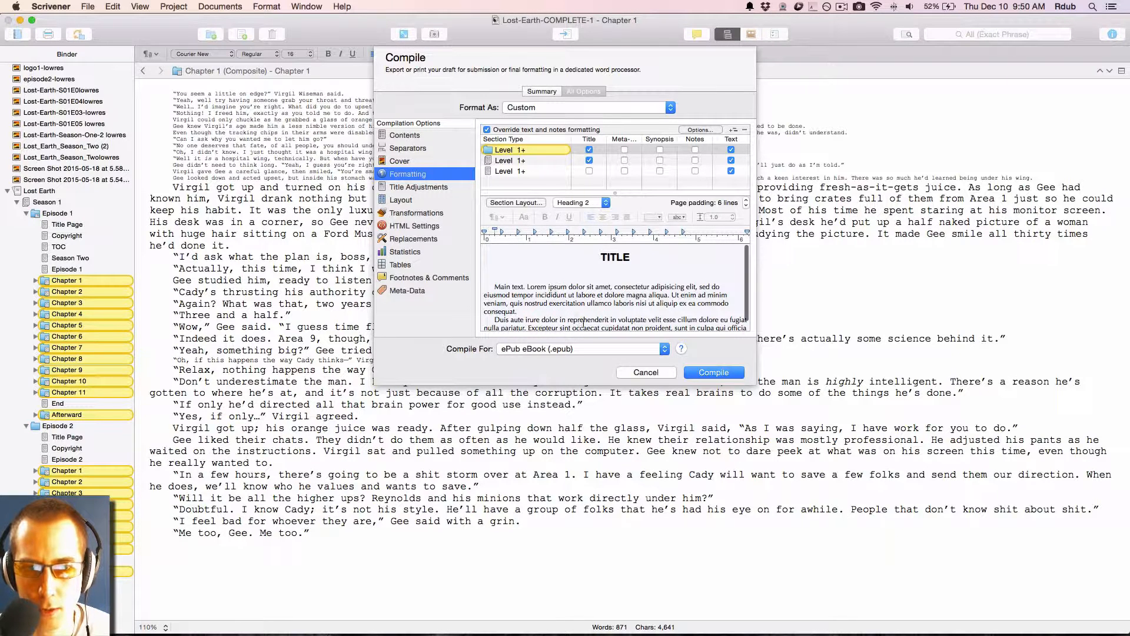
left_click(422, 136)
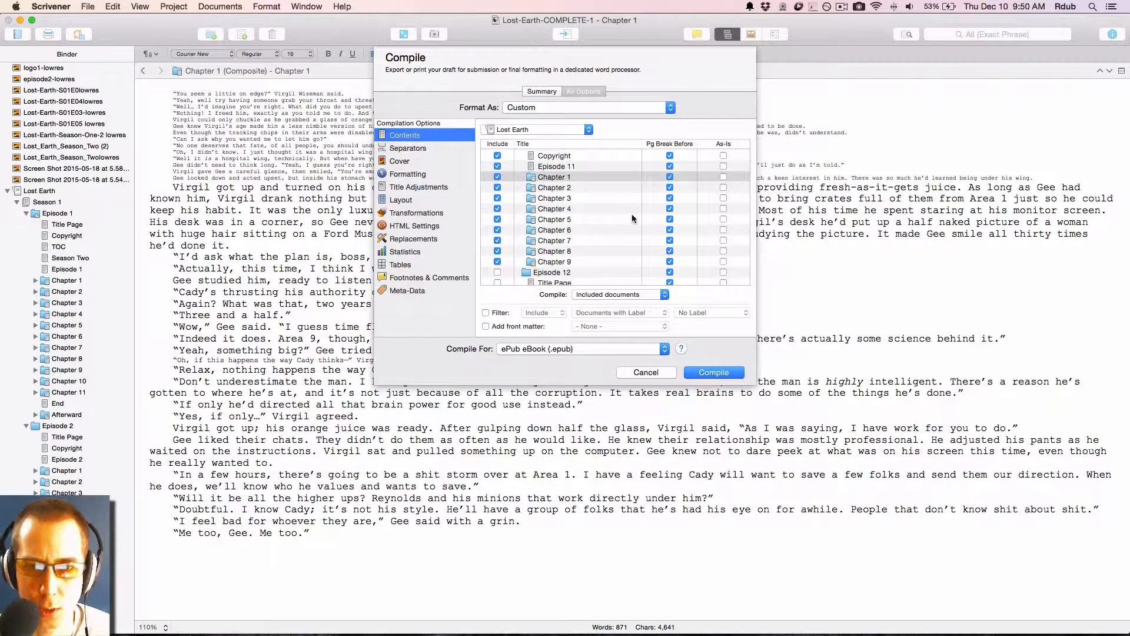
scroll(651, 217, "up", 3)
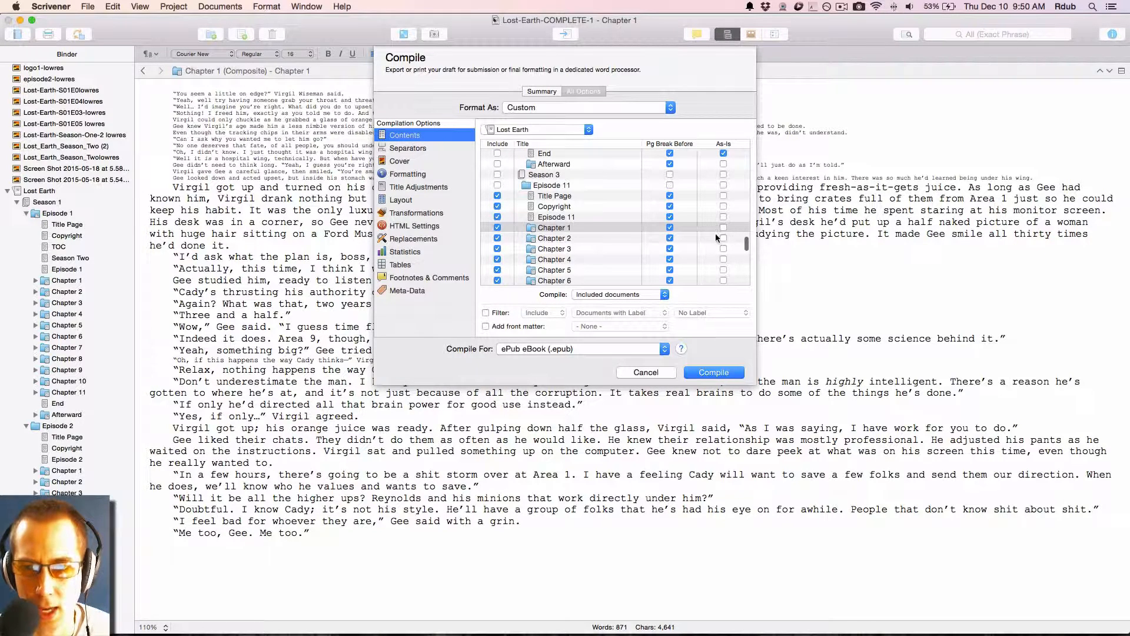
left_click(415, 175)
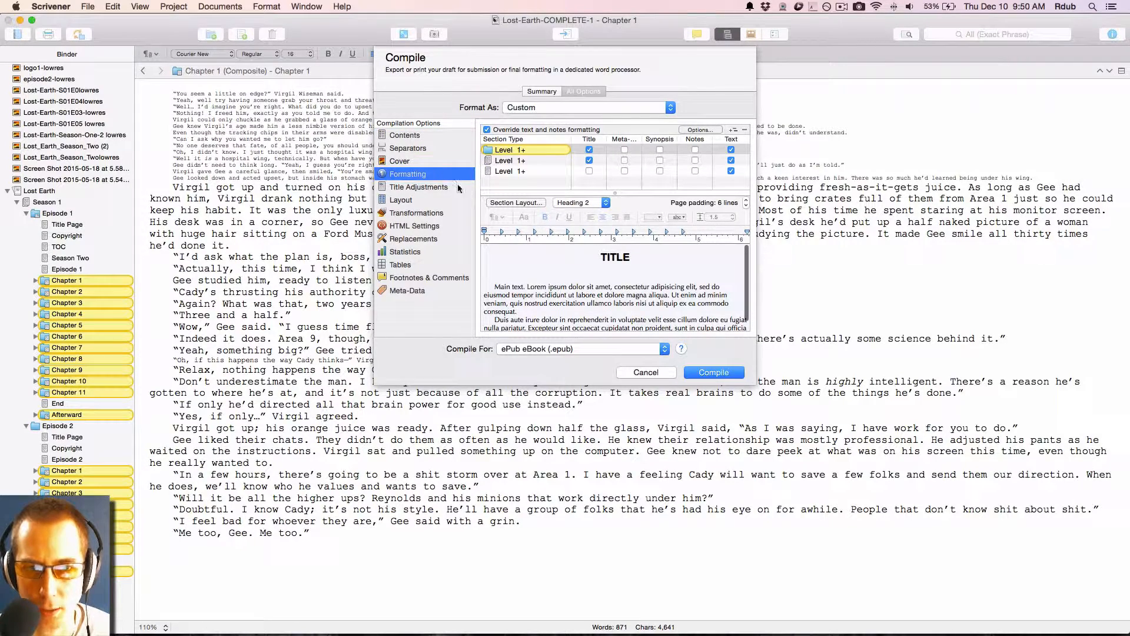
Step: Set the Episode 11, Copyright and Title Page documents of Season 3's Episode 11 to compile as-is
left_click(405, 140)
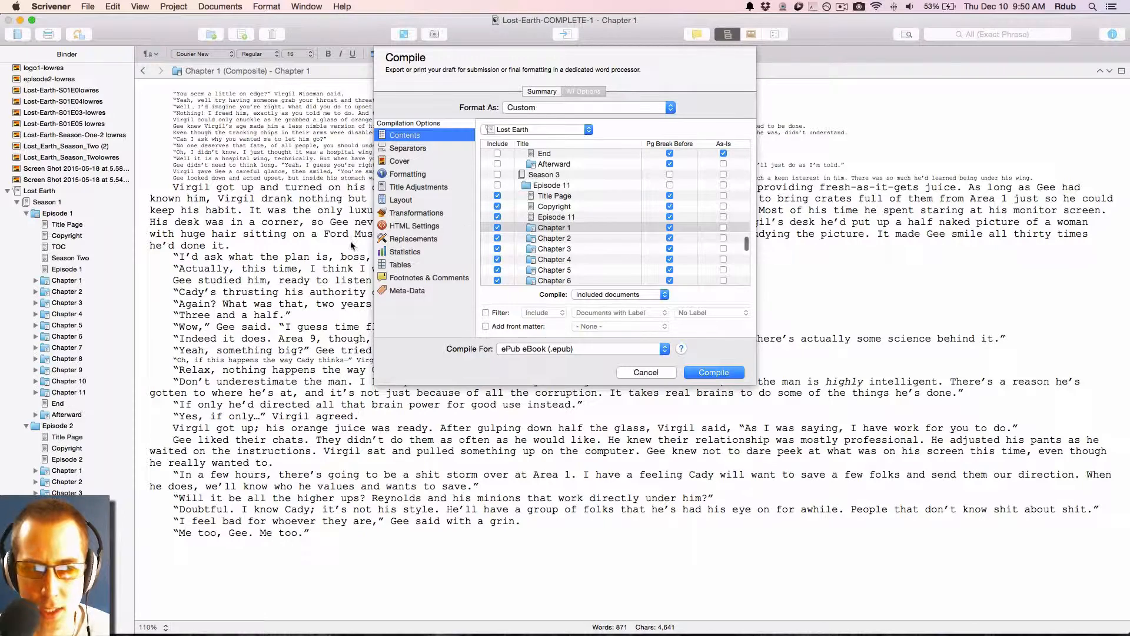
left_click(723, 217)
left_click(723, 206)
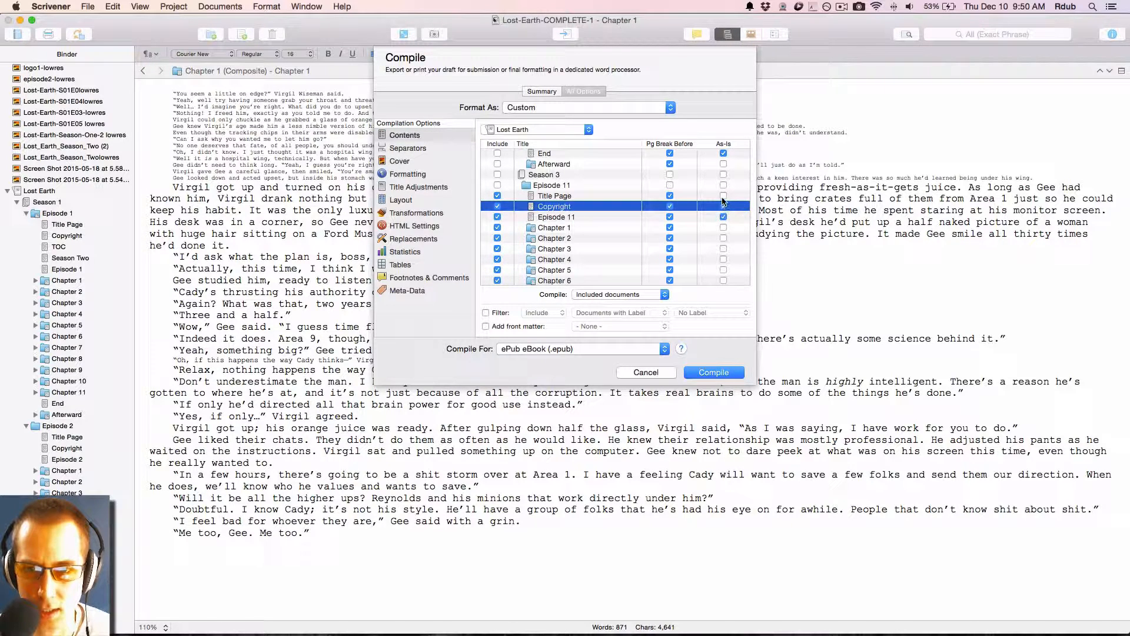
left_click(723, 196)
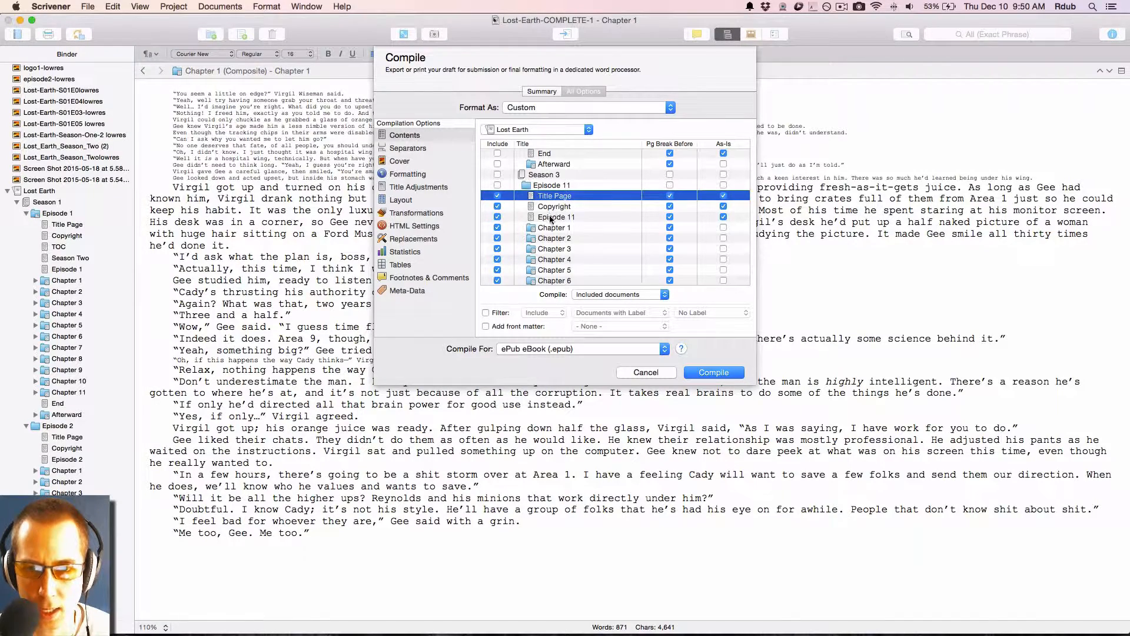
Step: Review the include, page break and as-is options of Episodes 11 through 15, and close the compile settings
scroll(577, 227, "down", 5)
scroll(577, 228, "down", 1)
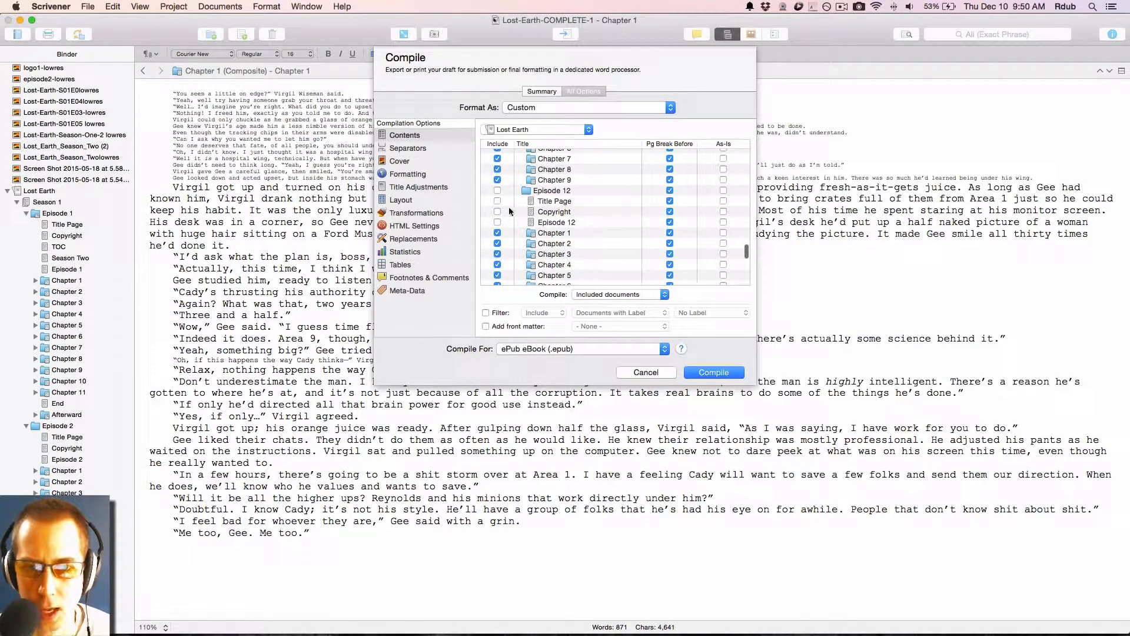
scroll(569, 255, "down", 15)
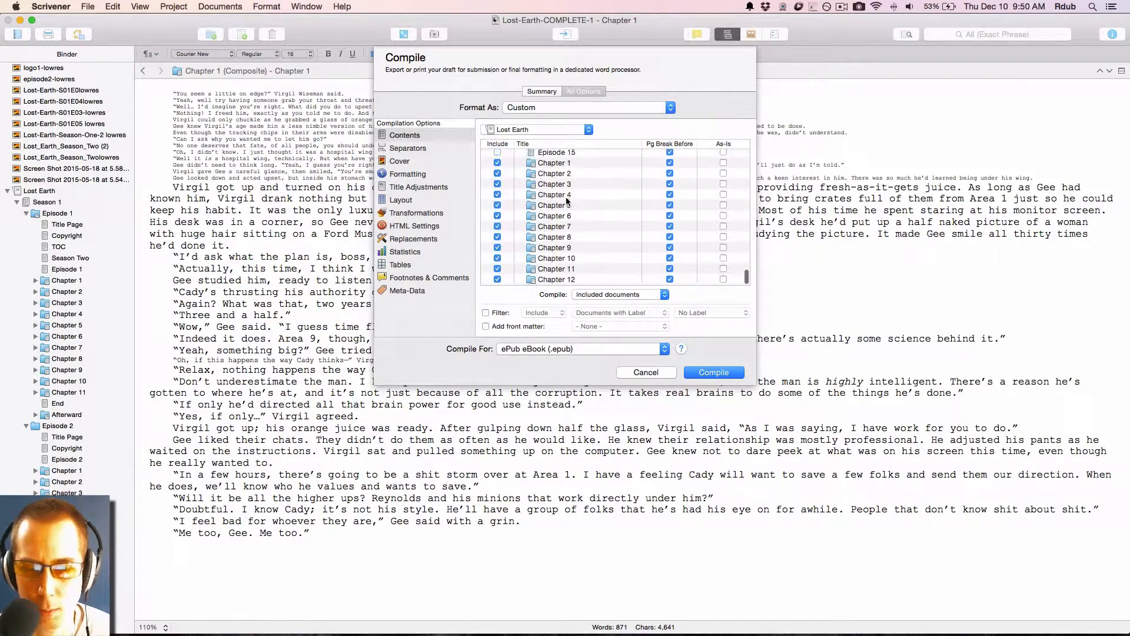
scroll(619, 222, "up", 5)
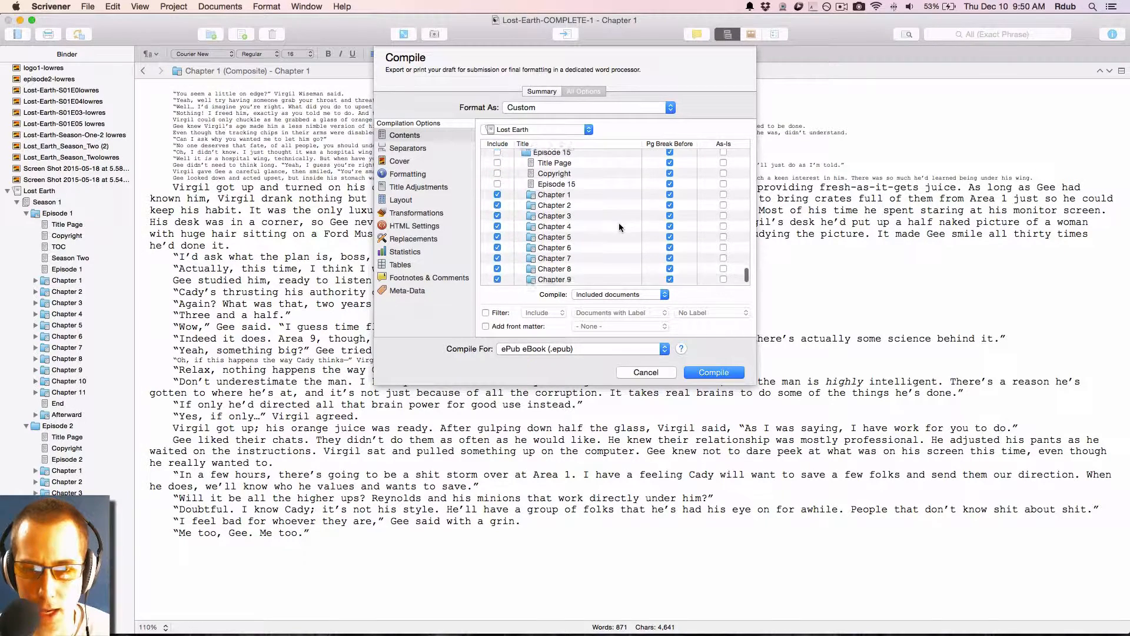
scroll(619, 226, "up", 14)
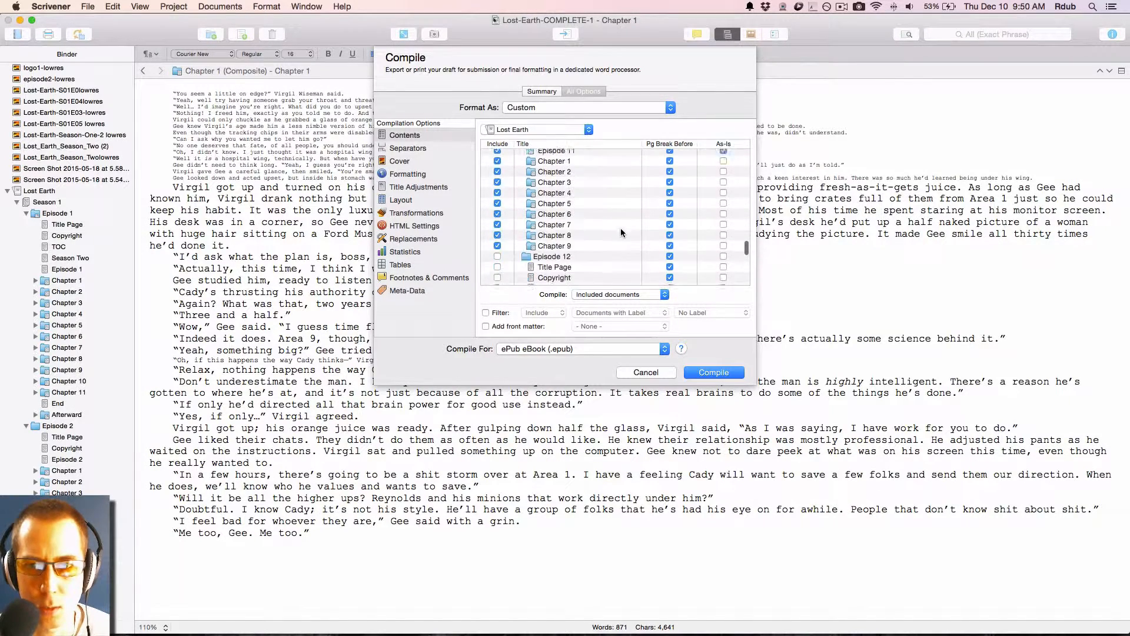
scroll(709, 264, "down", 3)
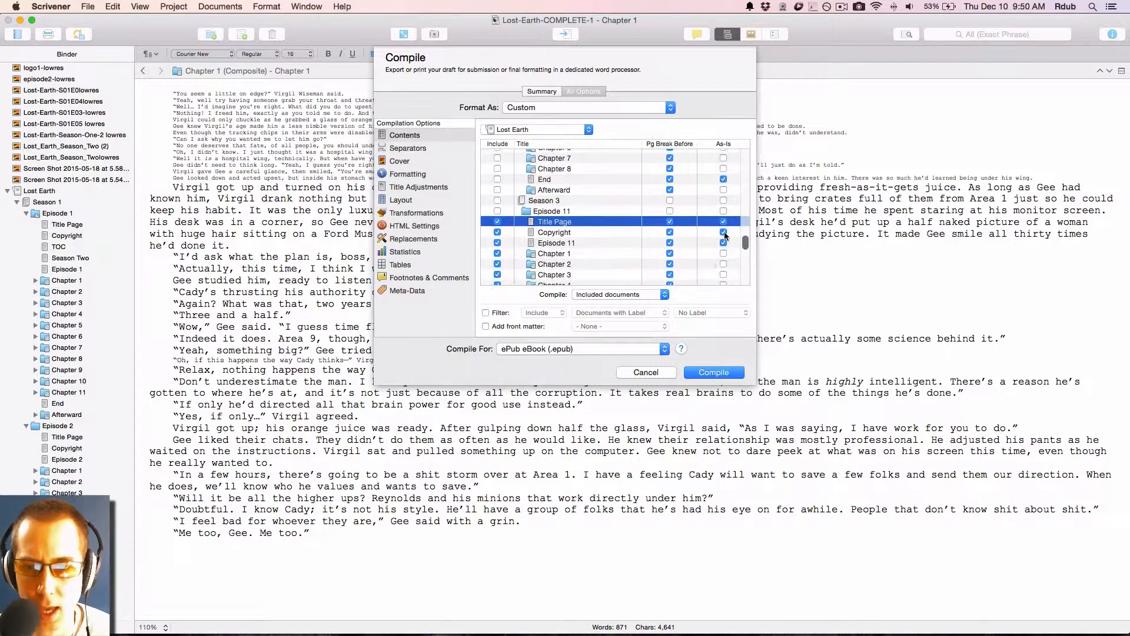
left_click(641, 373)
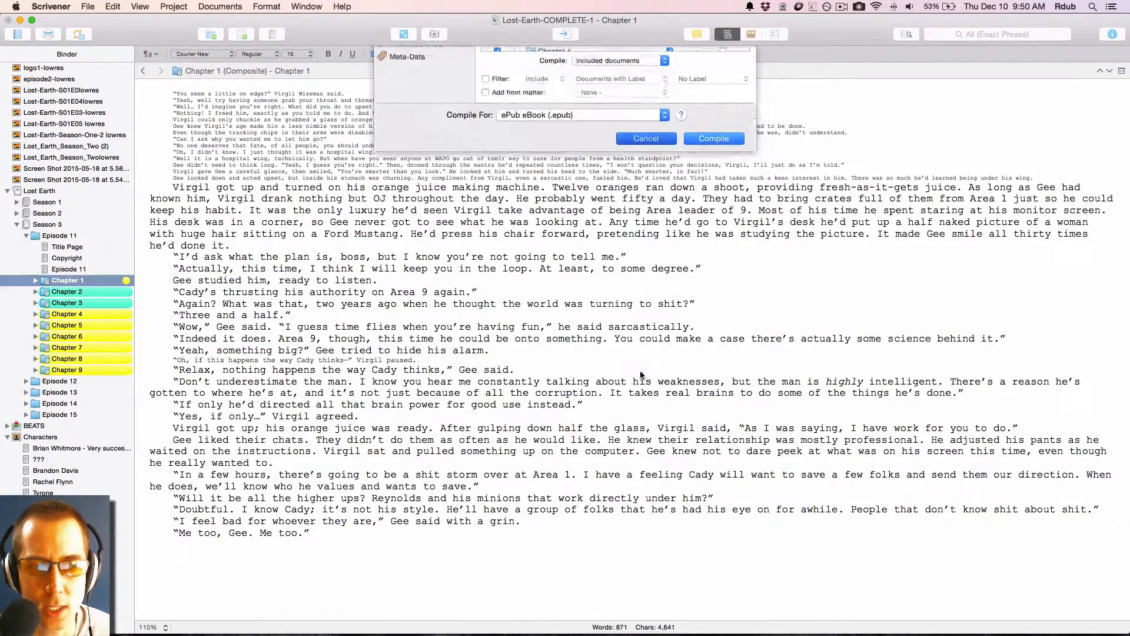
Step: Examine the page layouts of the Copyright, Episode 11 and Title Page documents in Season 3's Episode 11
left_click(72, 259)
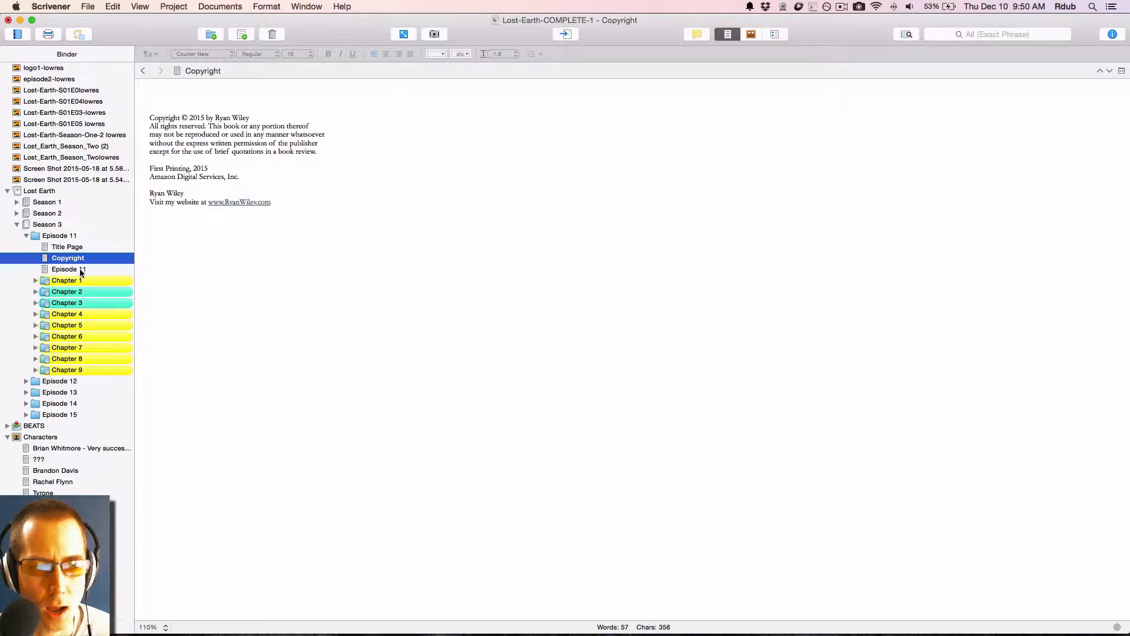
left_click(79, 270)
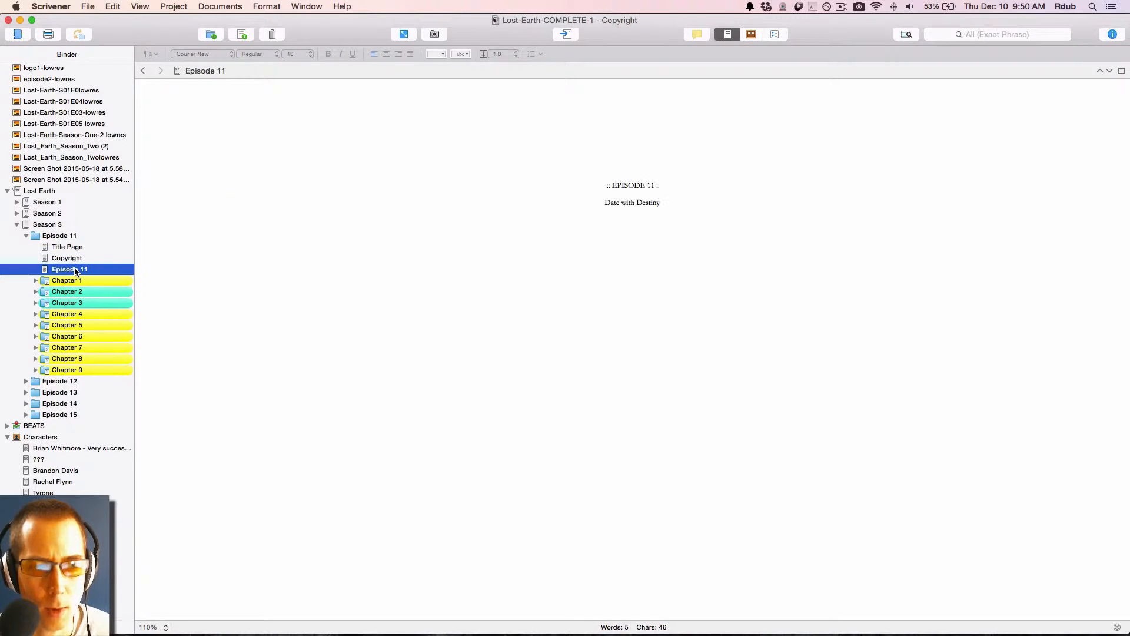
left_click(615, 164)
left_click(601, 185)
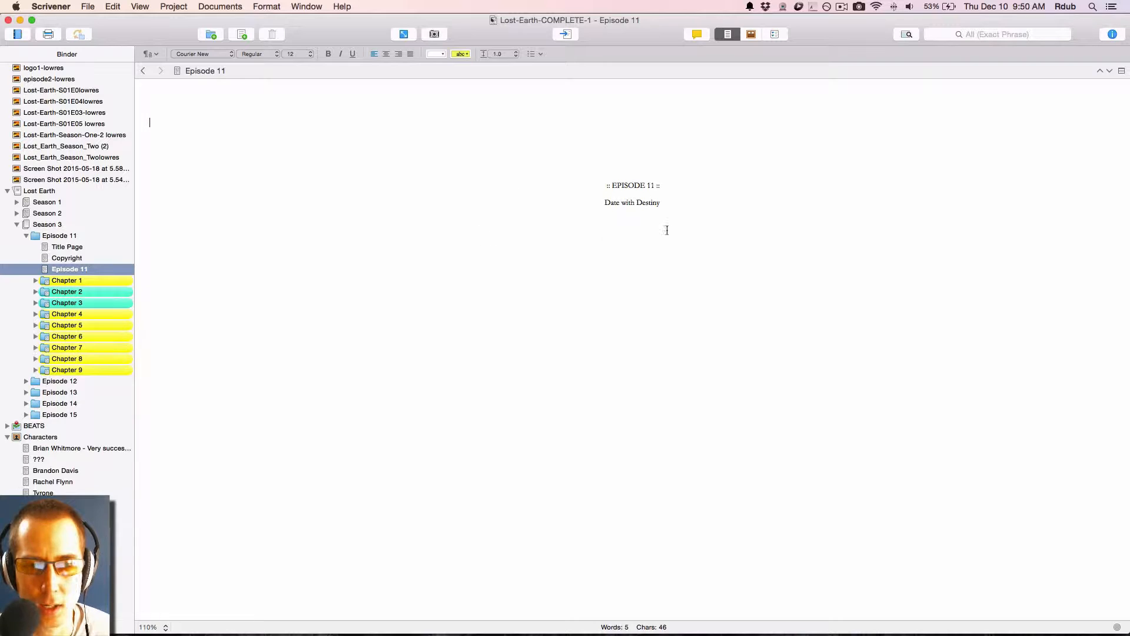
left_click(66, 247)
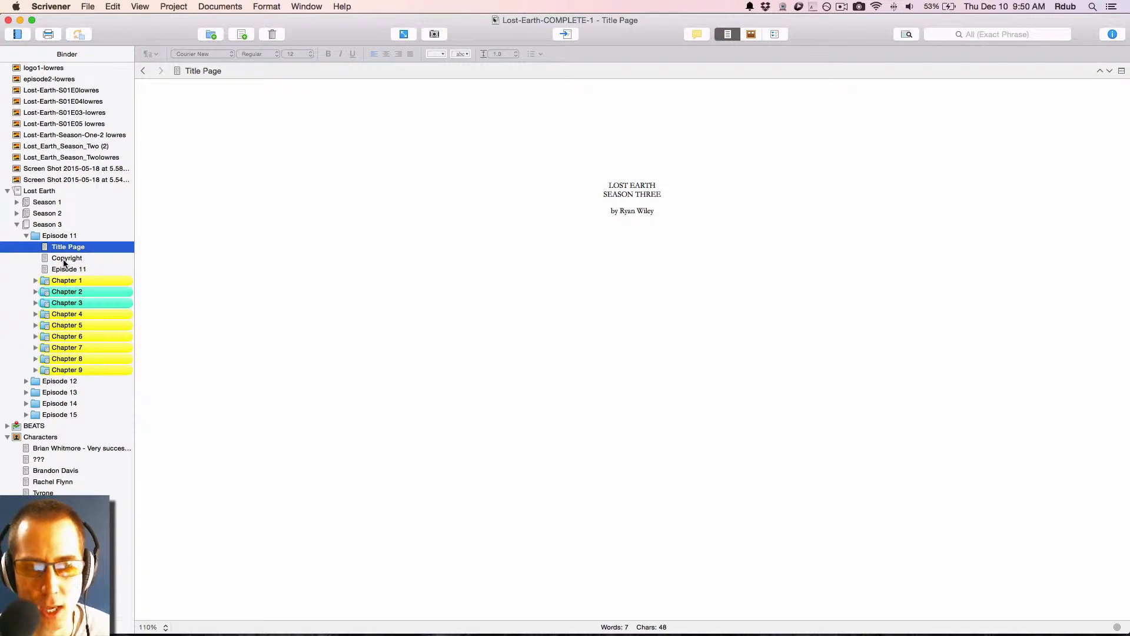
left_click(65, 260)
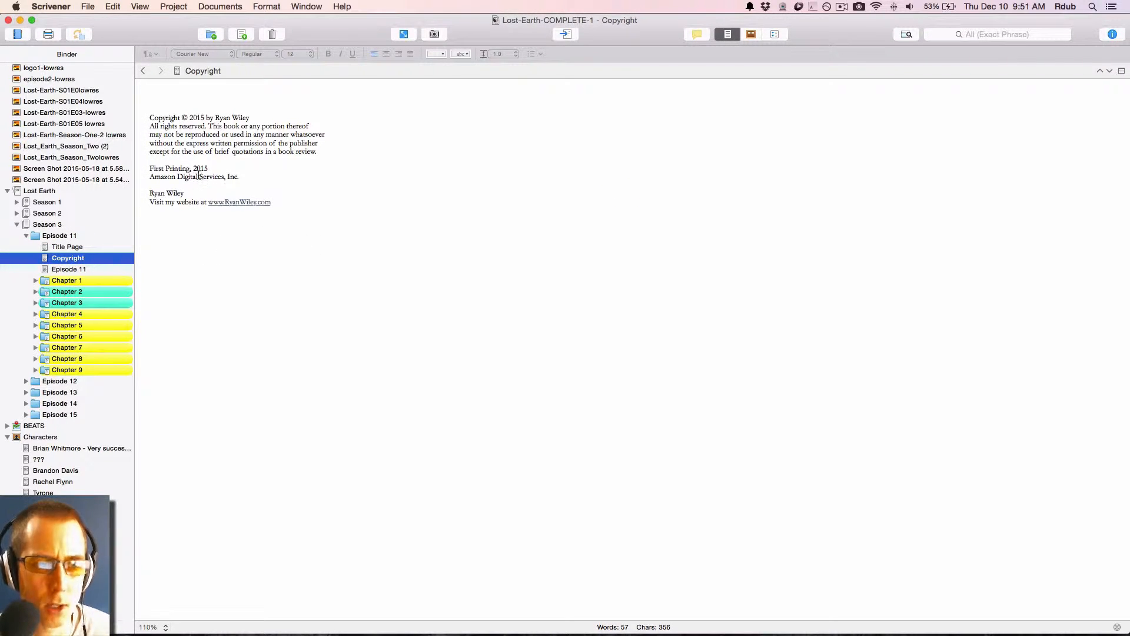
Step: Check the font formatting of the Copyright page's text, and compare it with Episode 11's Chapter 1
left_click(149, 114)
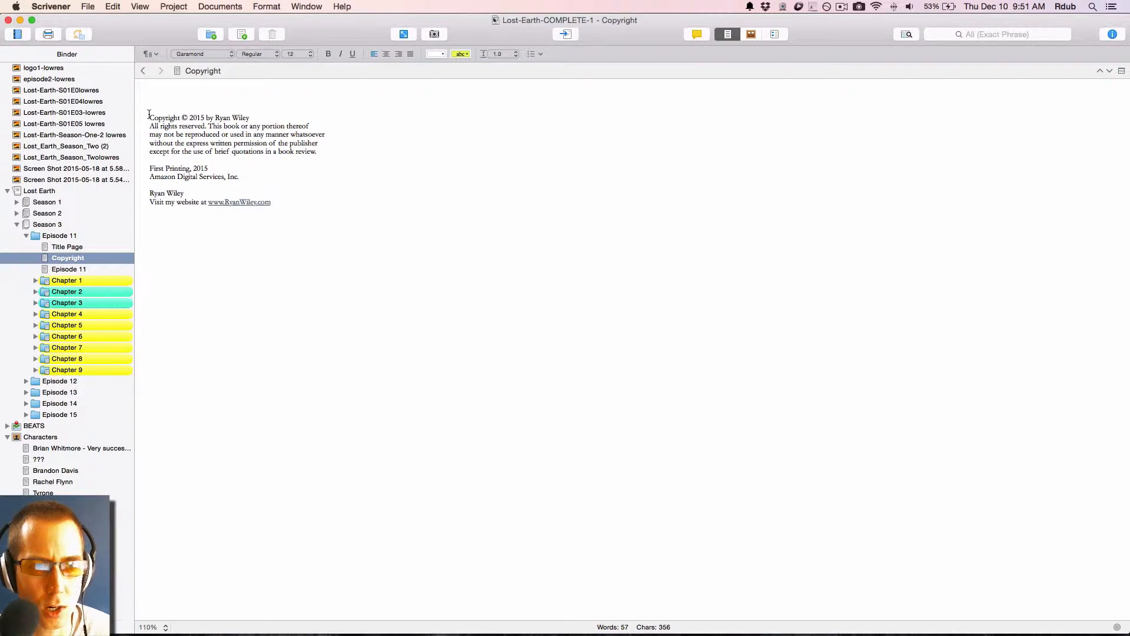
left_click_drag(149, 114, 283, 202)
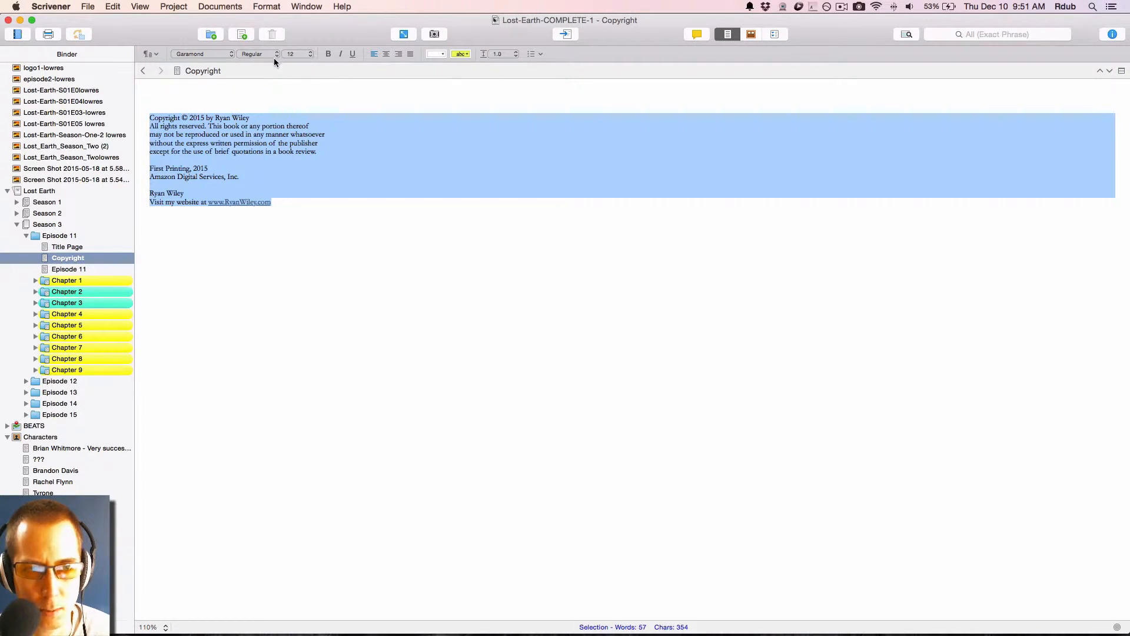
left_click(216, 88)
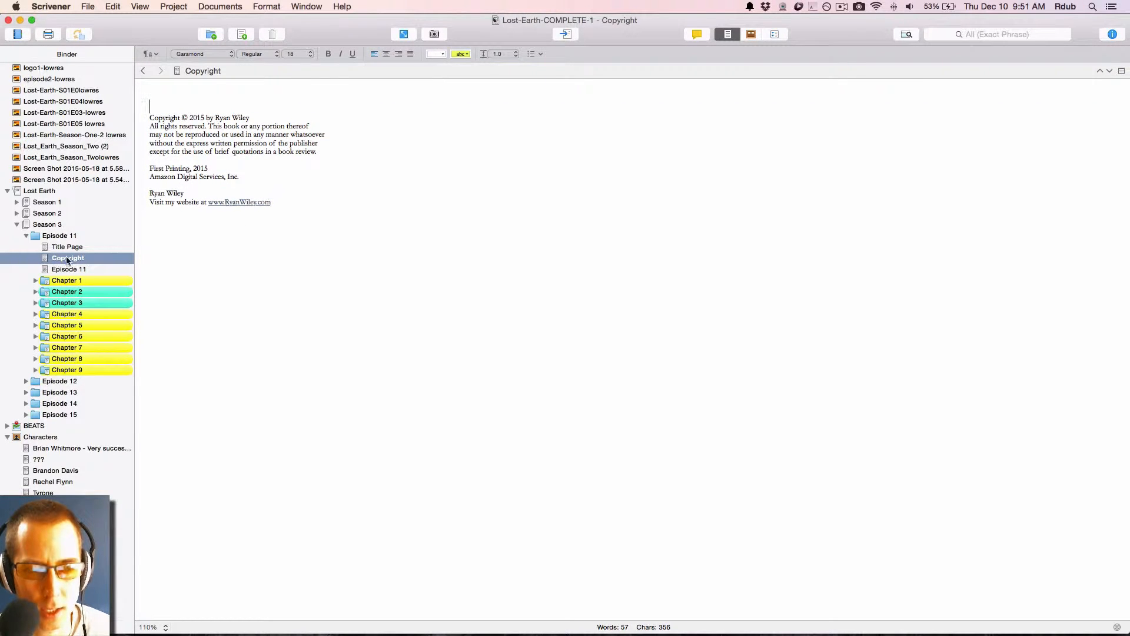
left_click_drag(302, 202, 147, 117)
left_click(148, 117)
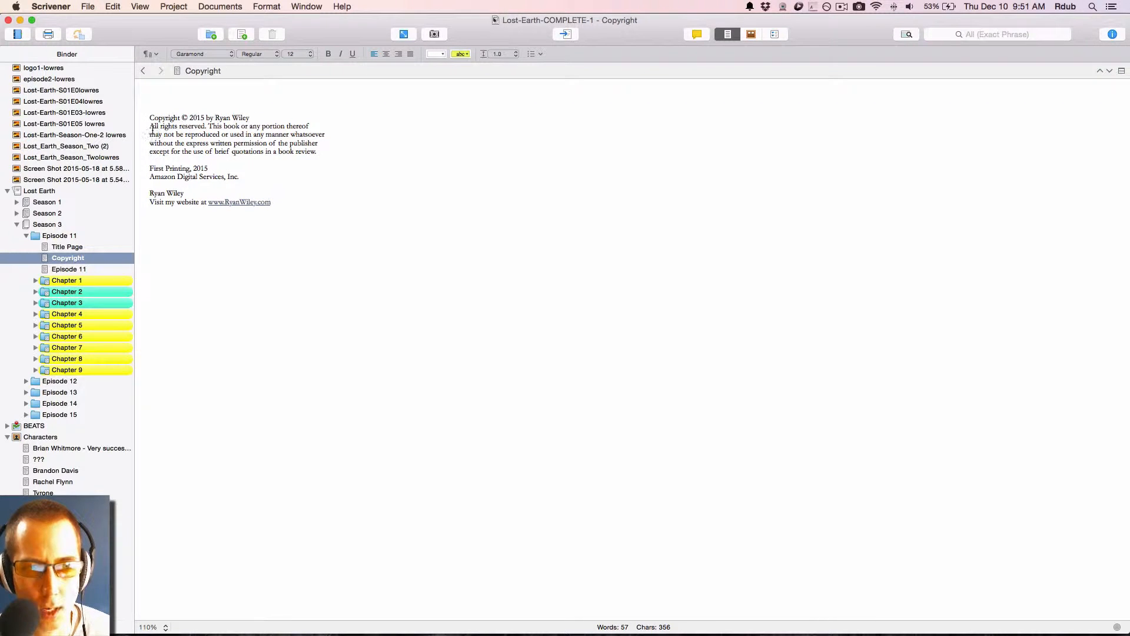
left_click(98, 280)
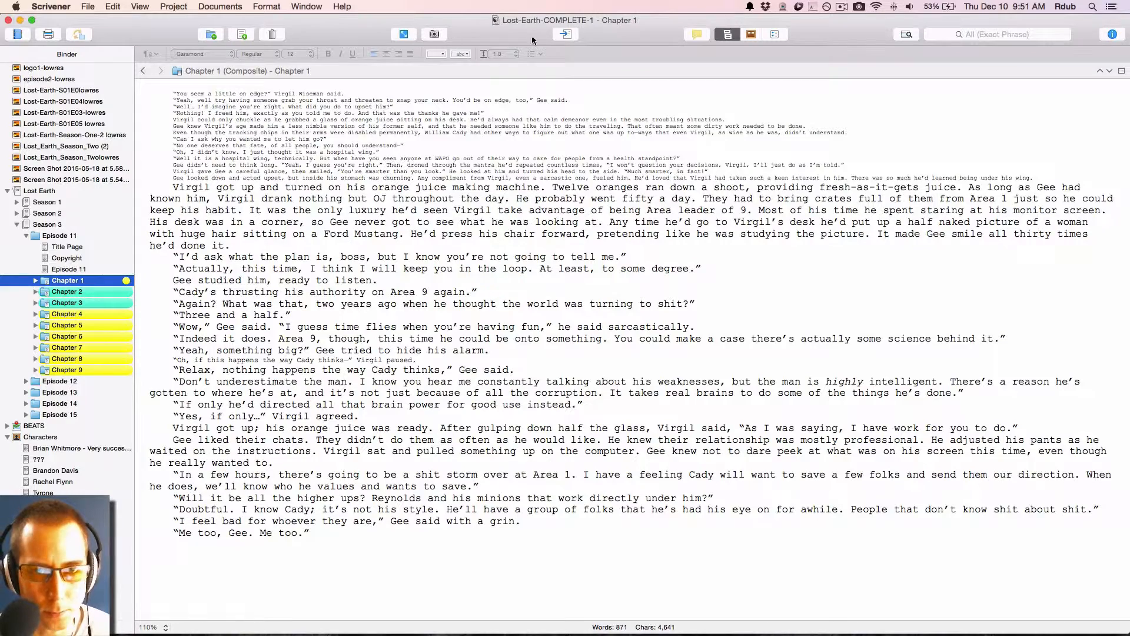
Step: Open the compile settings and review the include, page break and as-is options of Episode 11's front matter and chapters
left_click(565, 33)
left_click(571, 222)
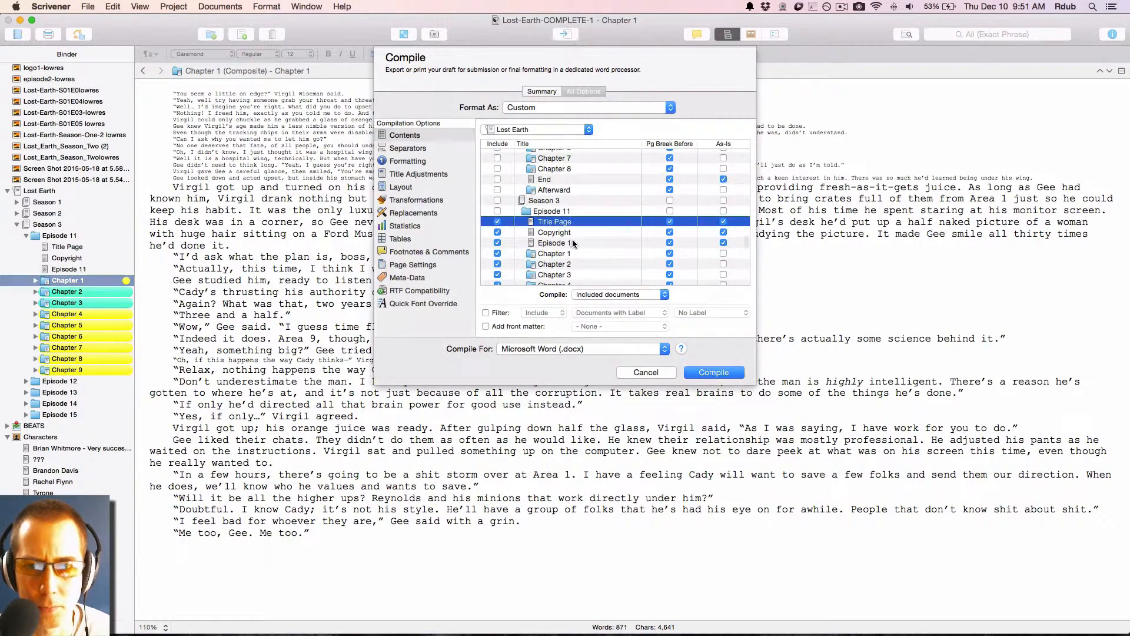
left_click(723, 222)
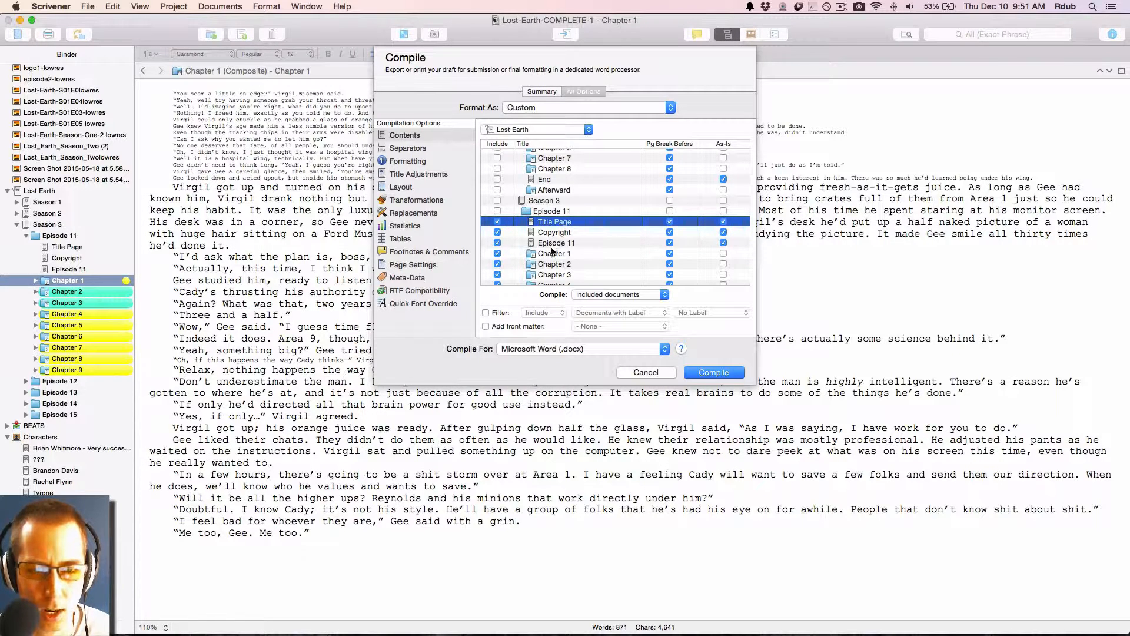
scroll(589, 274, "down", 3)
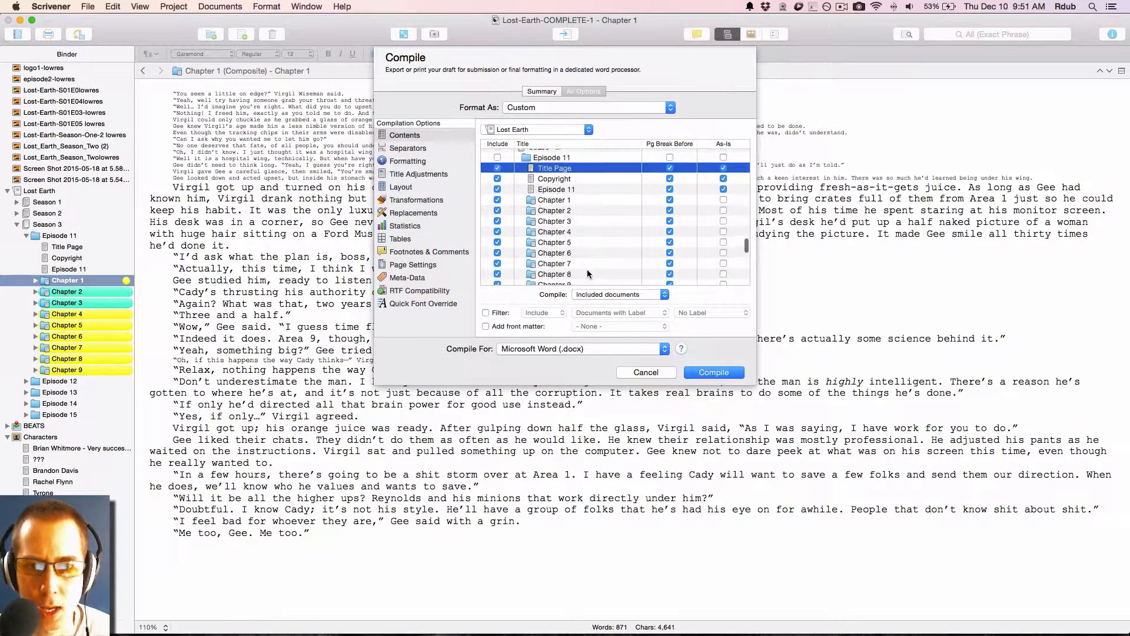
scroll(589, 274, "down", 1)
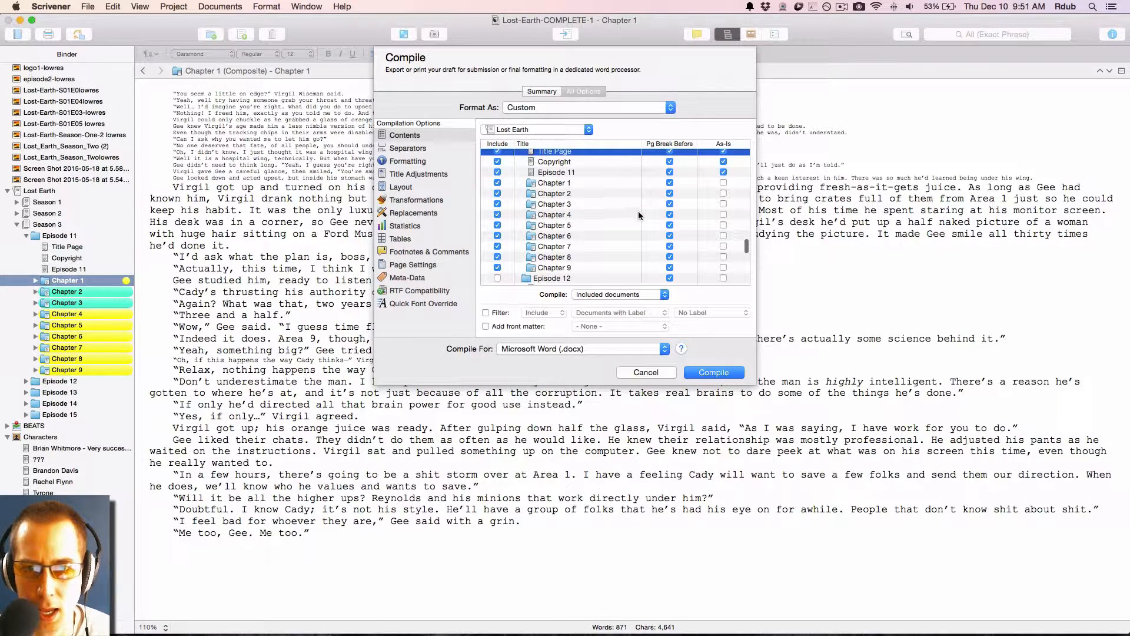
Step: Examine the compile formatting of the Level 1+ folder section, including its paragraph presets and section layout options
left_click(405, 162)
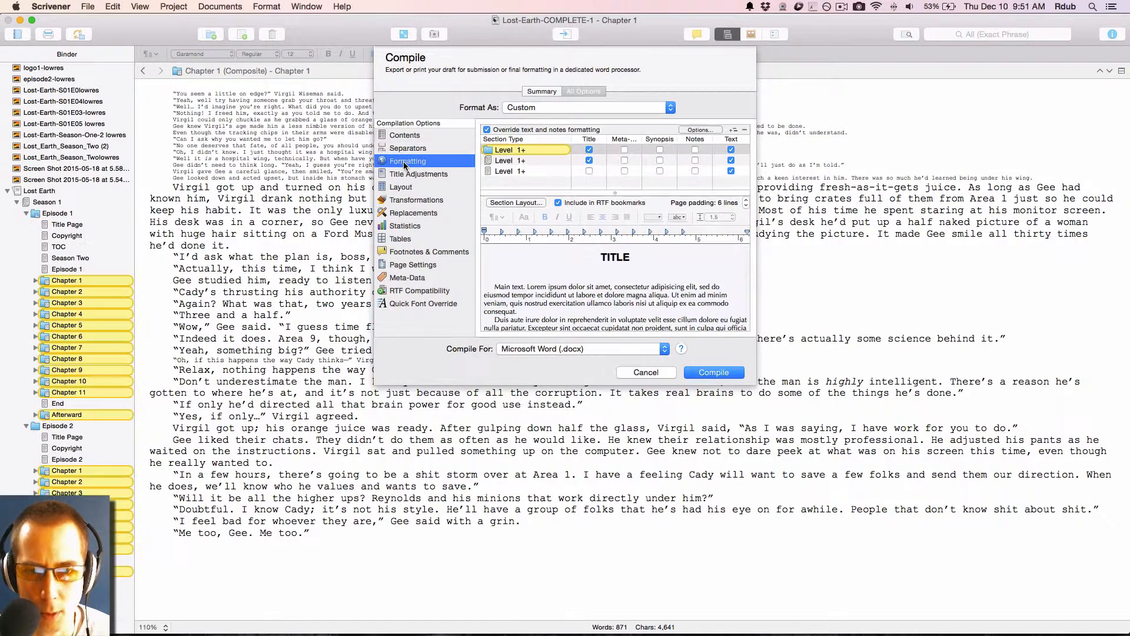
left_click(543, 303)
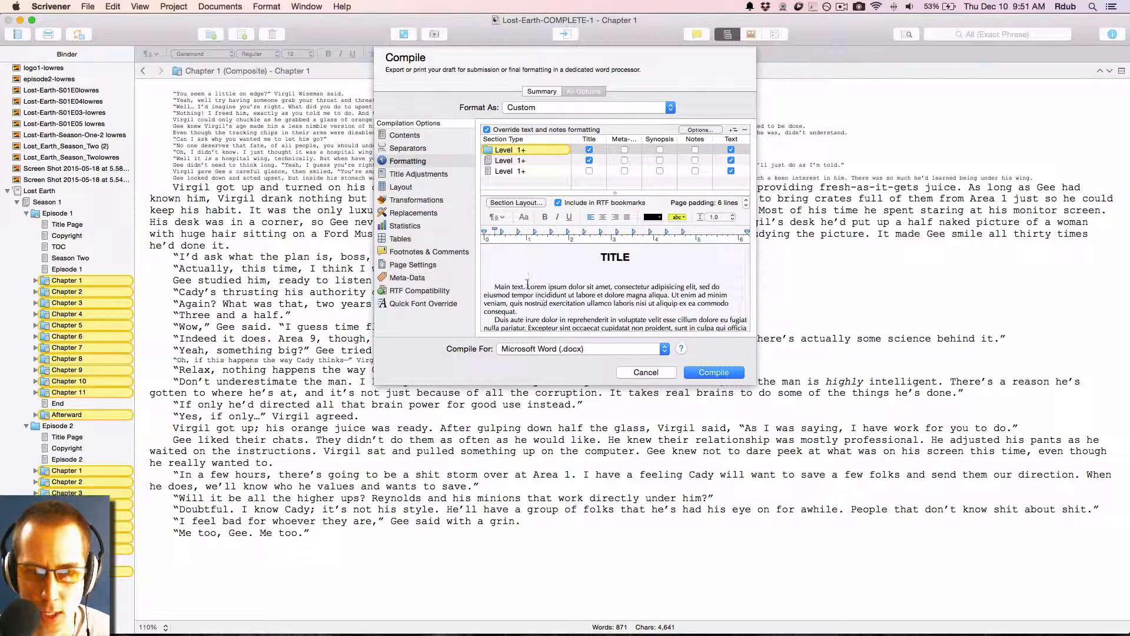
left_click(495, 217)
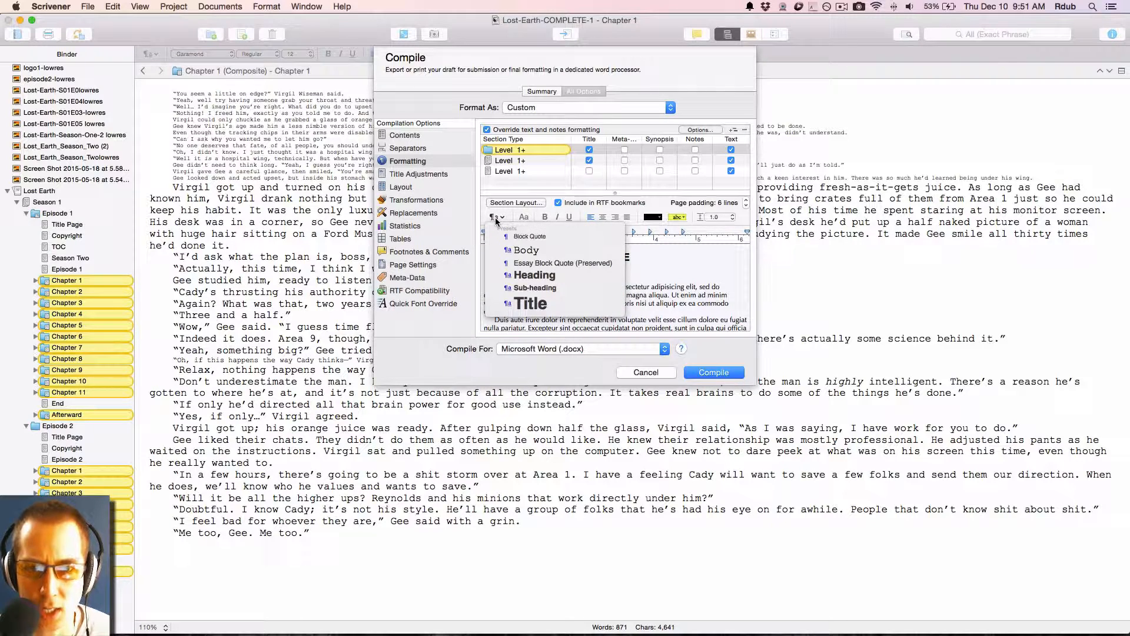
left_click(496, 219)
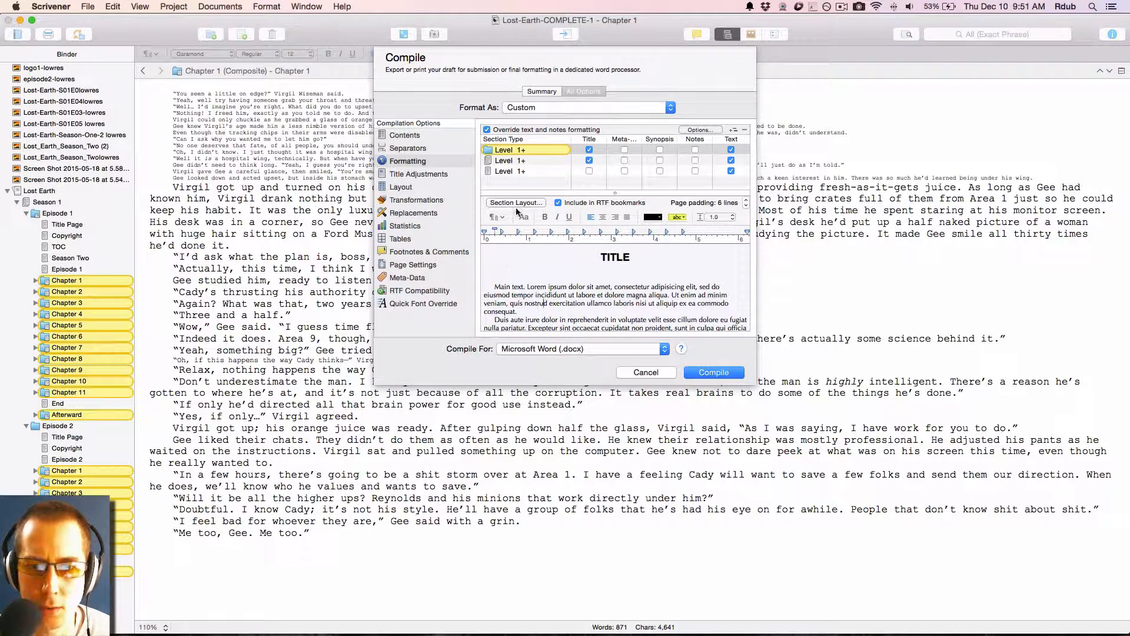
left_click(516, 203)
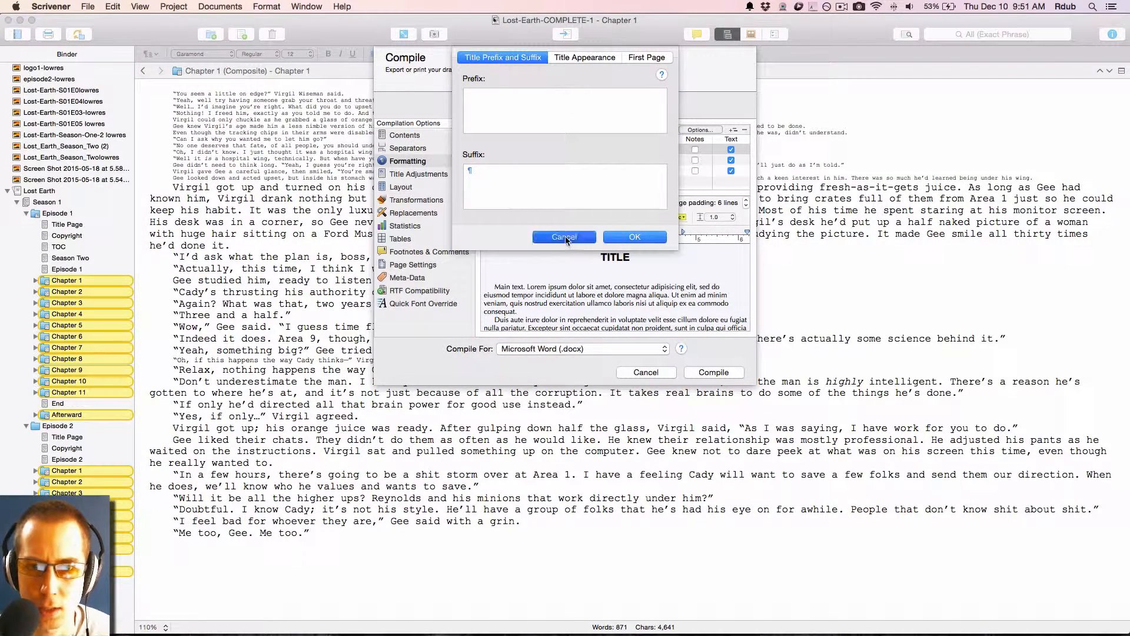
left_click(564, 237)
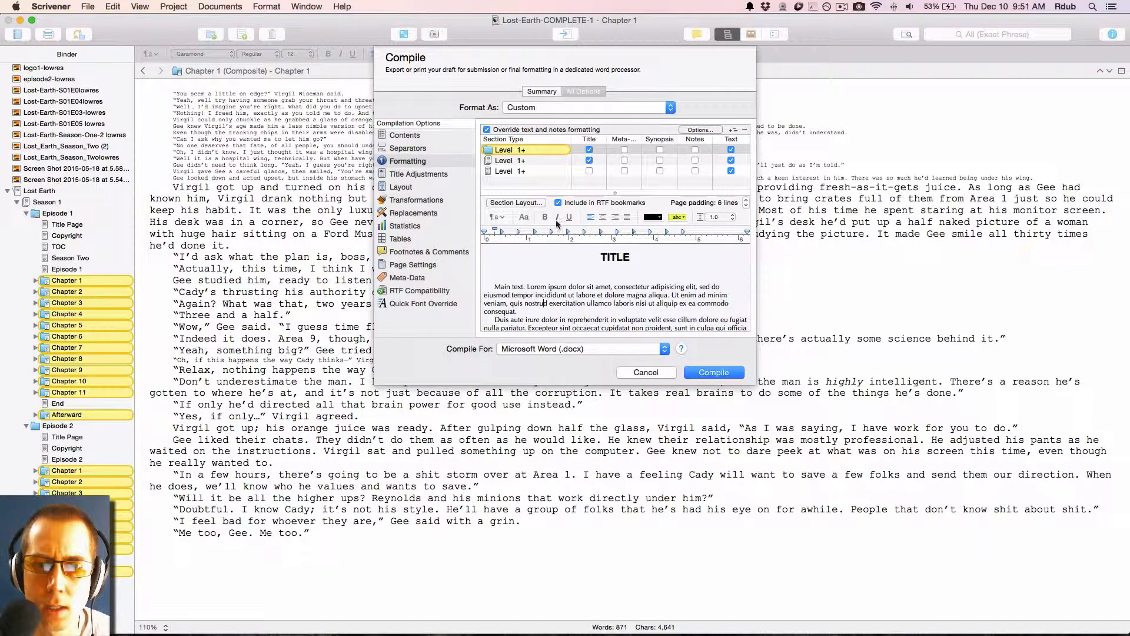
Step: Set the main text font of the Level 1+ folder section's compile formatting to Garamond
left_click(523, 217)
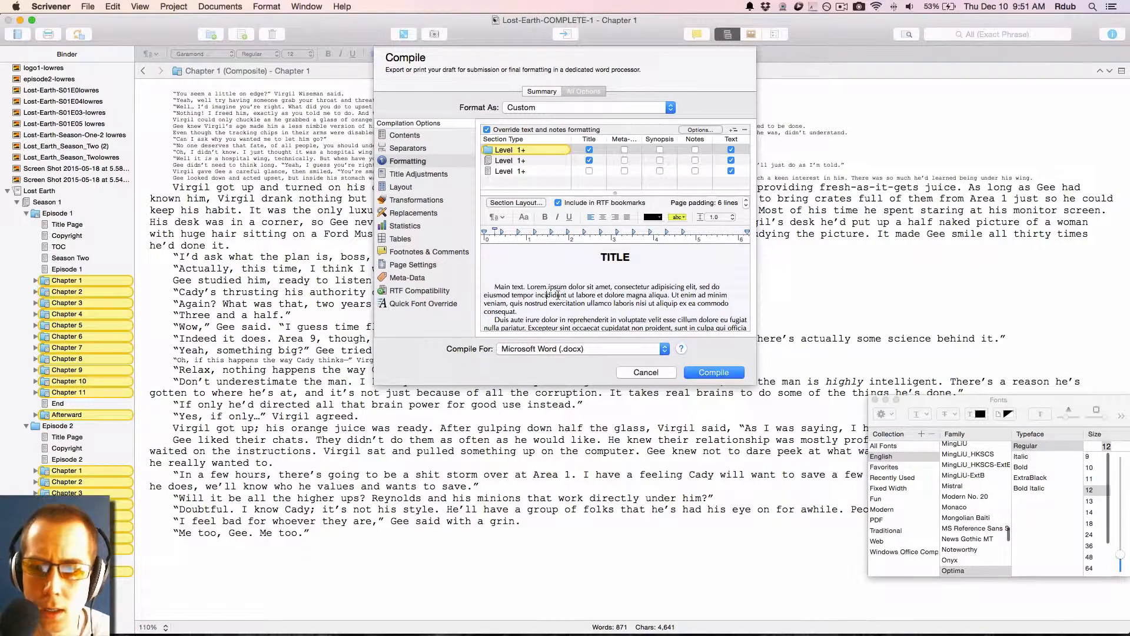
left_click_drag(1032, 396, 802, 267)
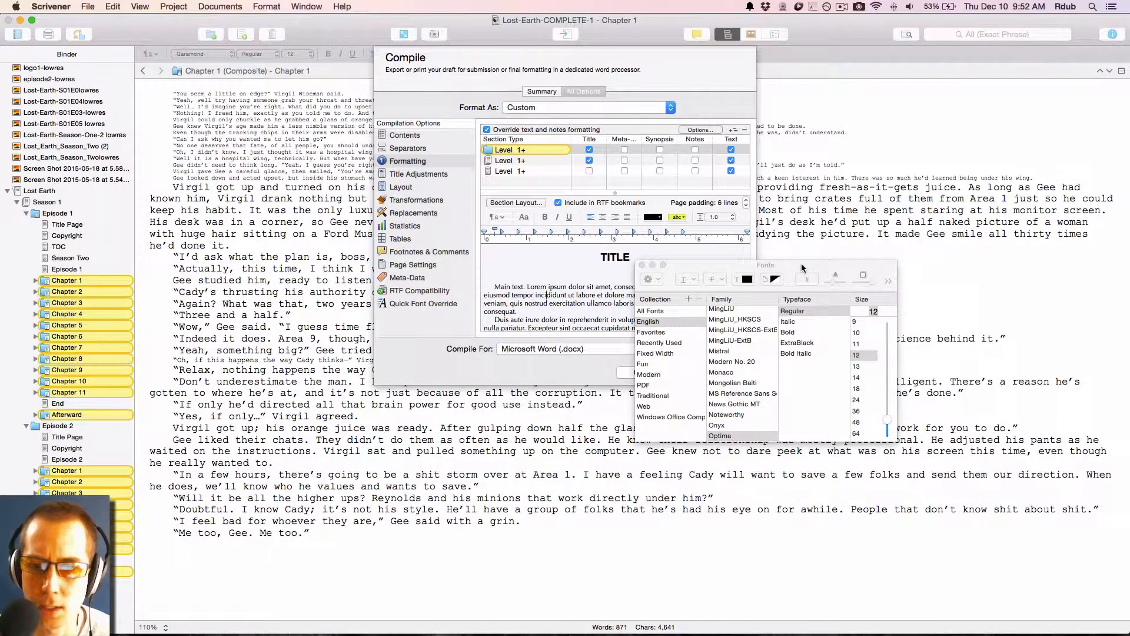
scroll(743, 369, "up", 5)
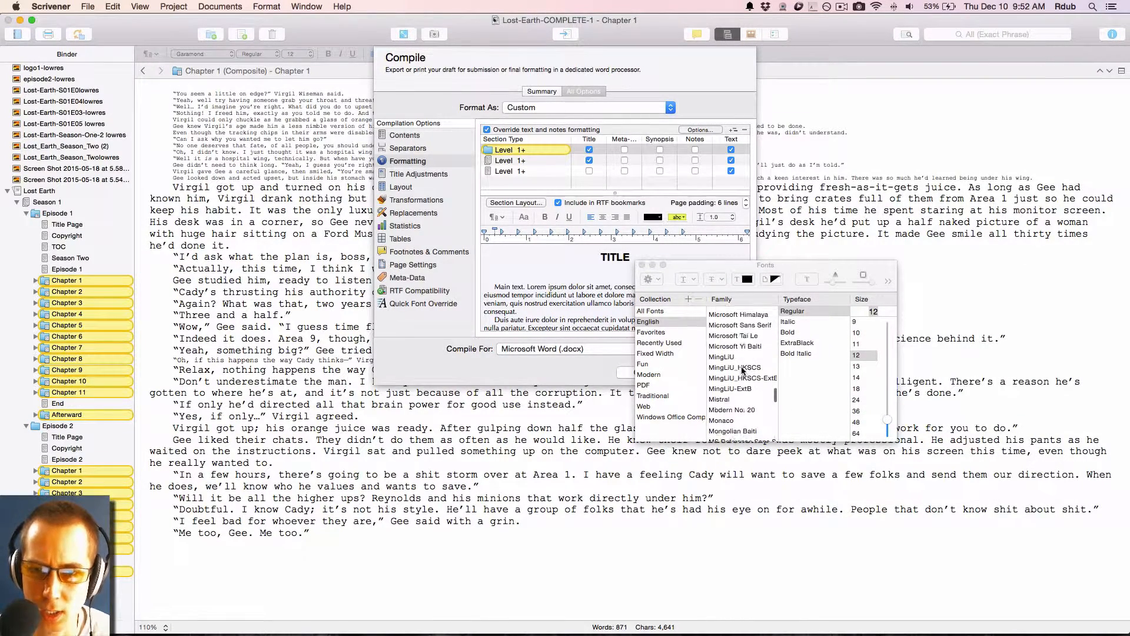
scroll(744, 369, "up", 10)
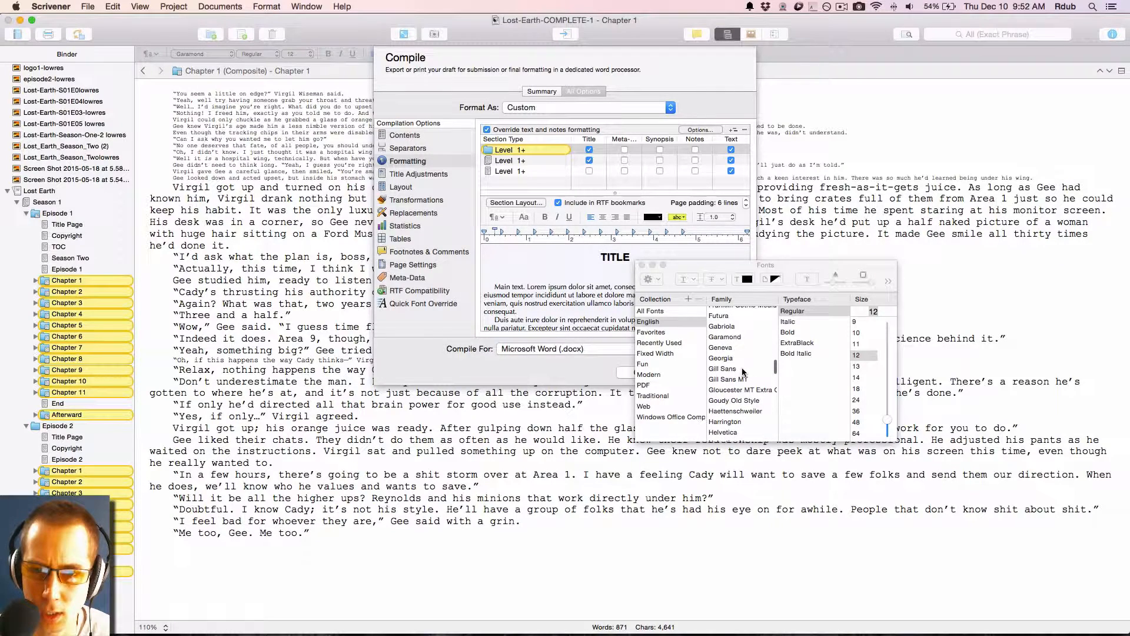
left_click(736, 337)
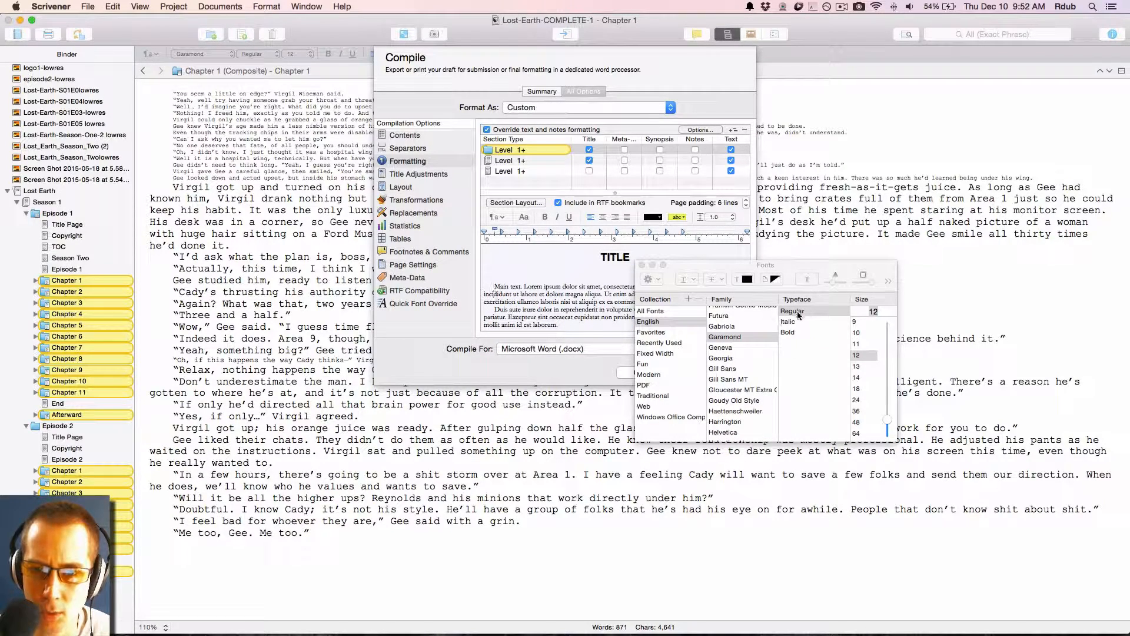
left_click(641, 265)
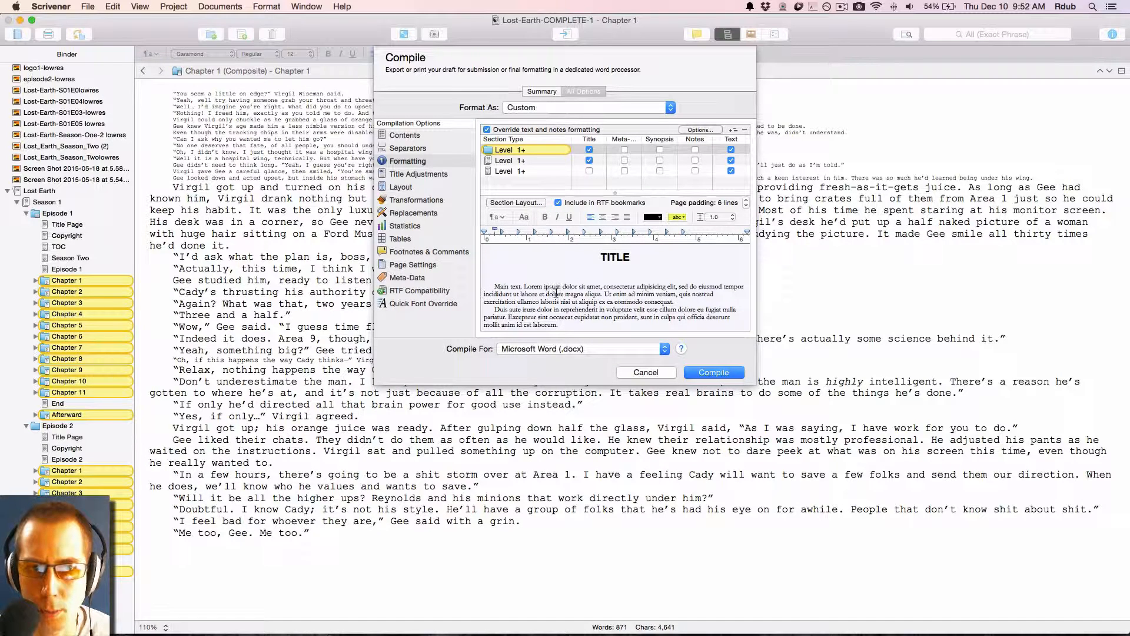
left_click(523, 217)
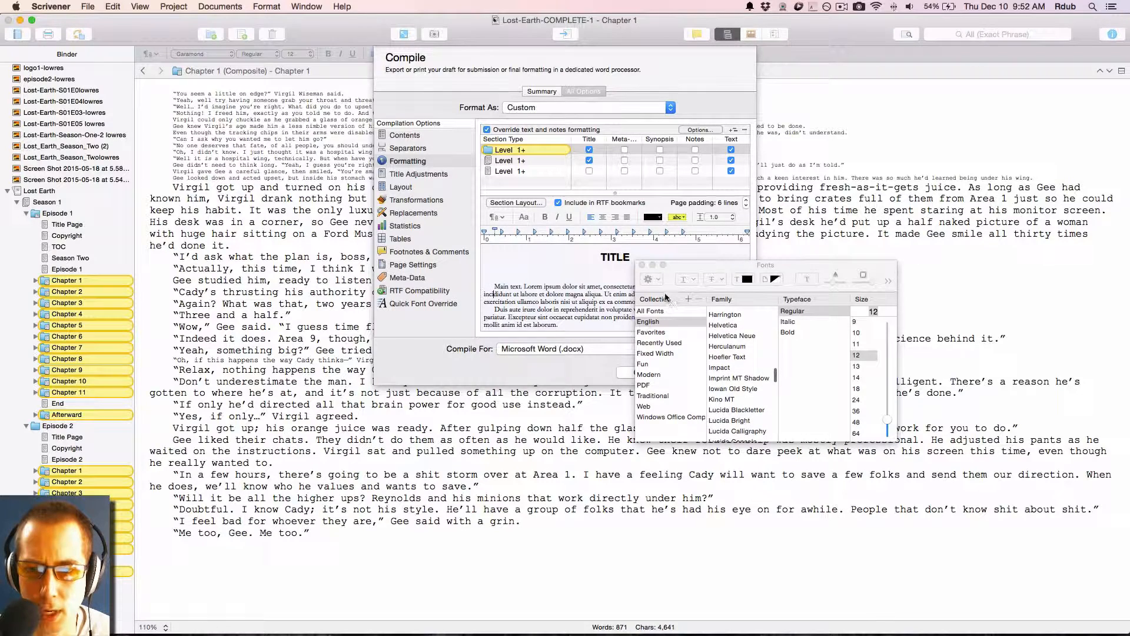
left_click(642, 265)
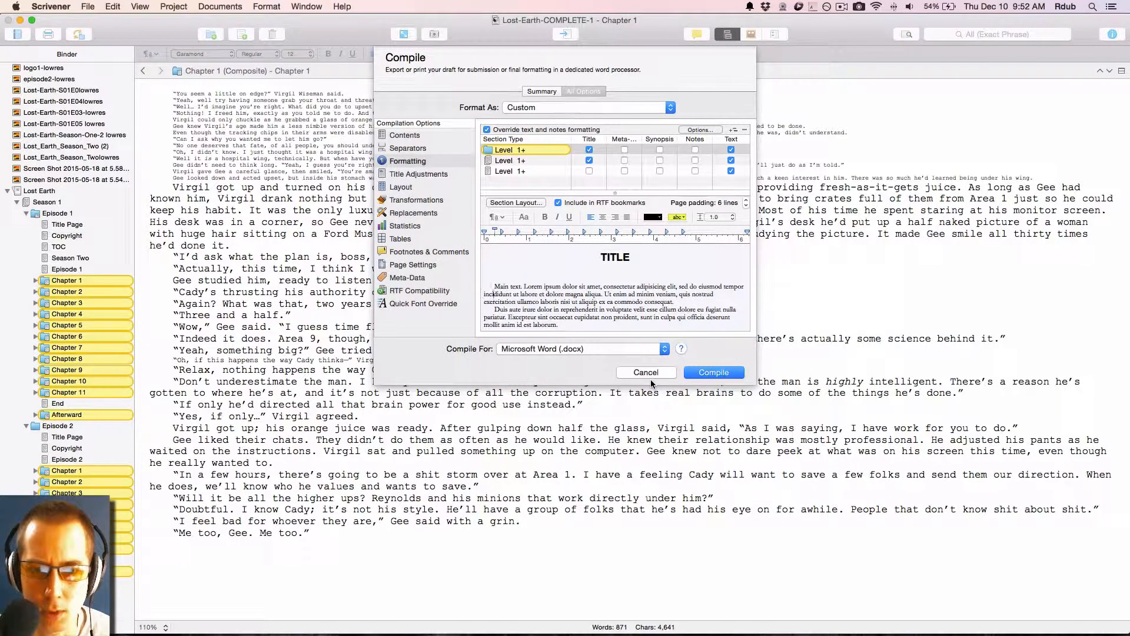
Step: Set the compile output to ePub eBook (.epub) and check the as-is options of Episode 11's documents
left_click(539, 350)
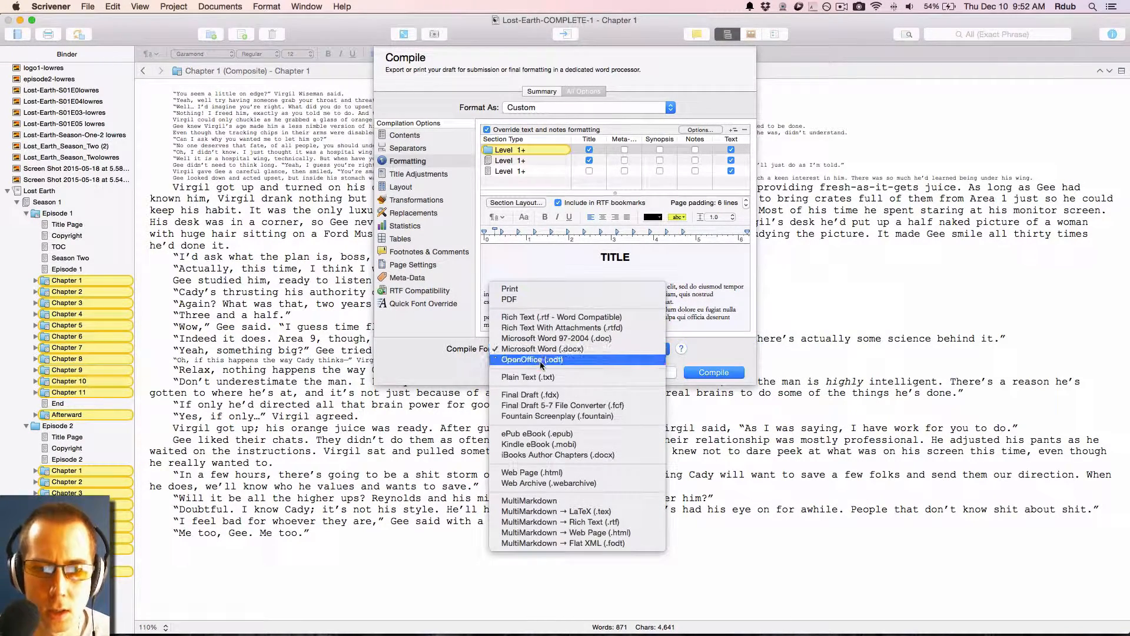
left_click(539, 436)
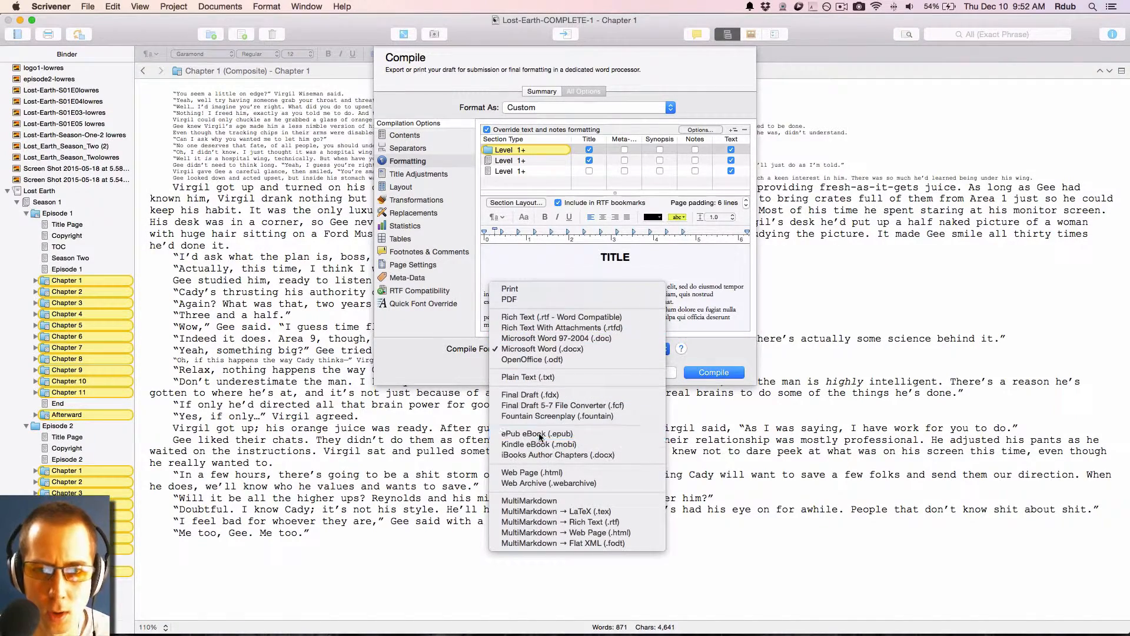
left_click(418, 136)
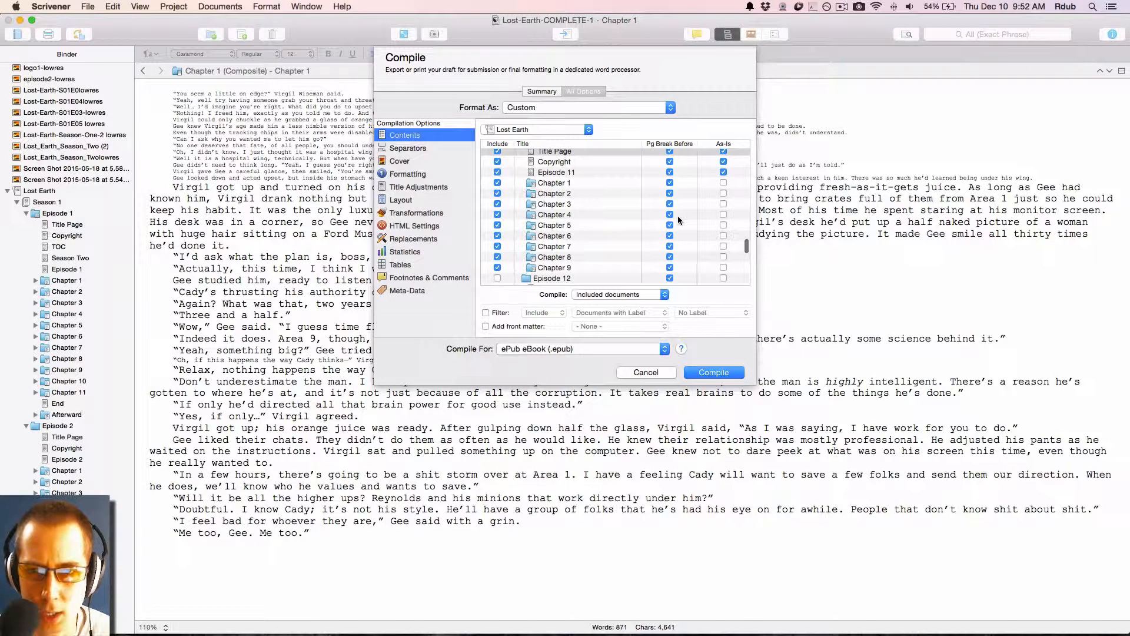
left_click(723, 172)
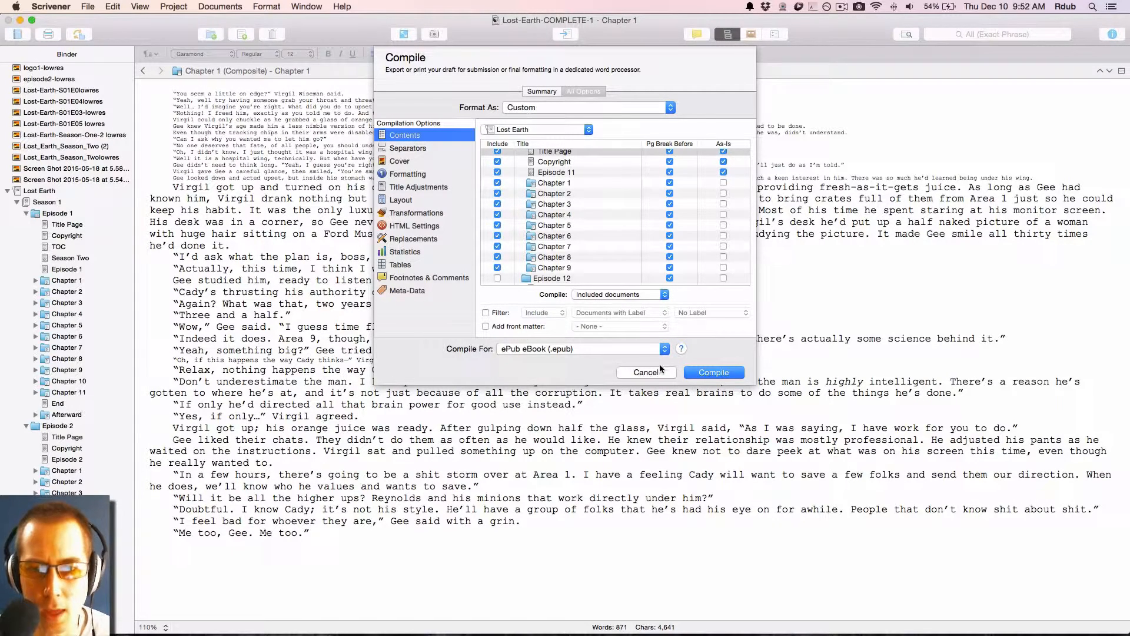
Step: Review the compile output formats, switch to Kindle eBook (.mobi) to view its KindleGen settings, and return to ePub eBook (.epub)
left_click(642, 348)
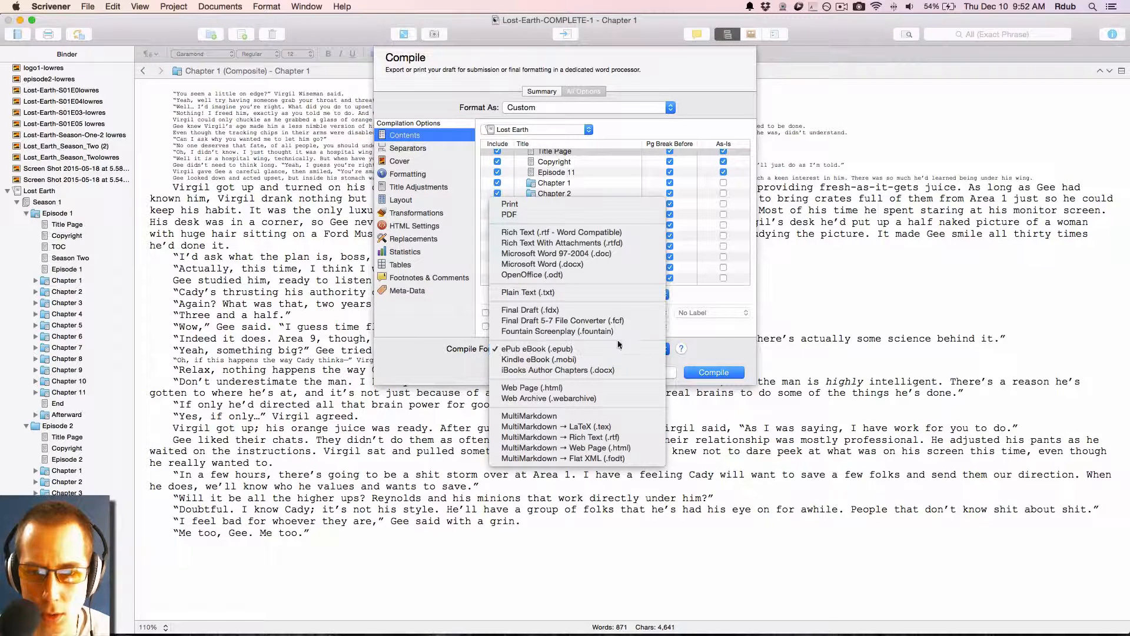
left_click(705, 340)
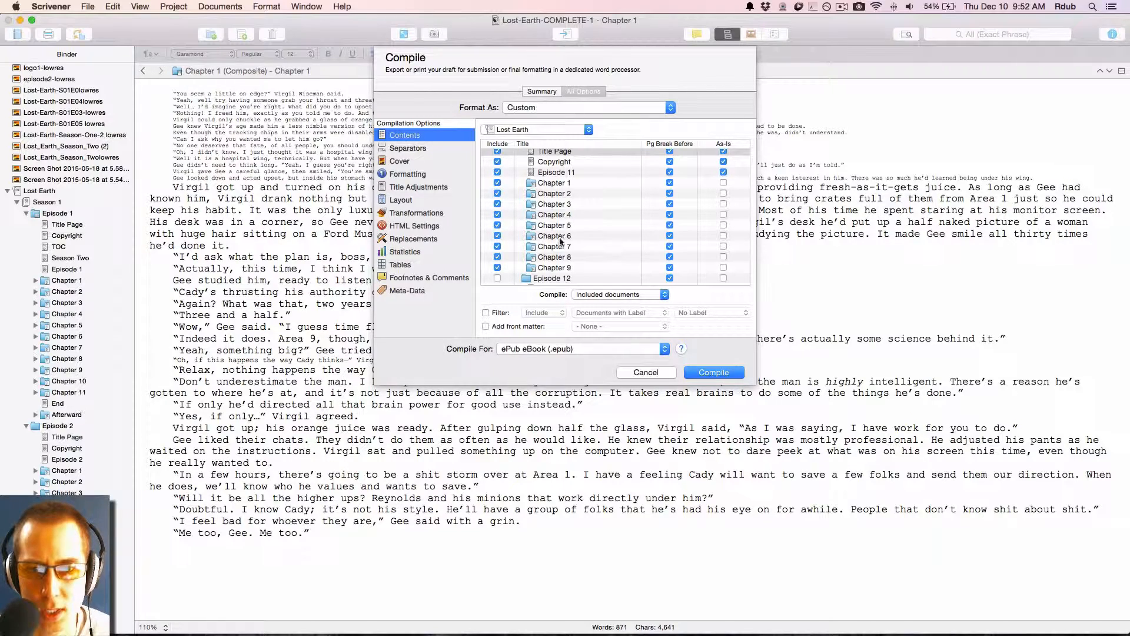
left_click(524, 352)
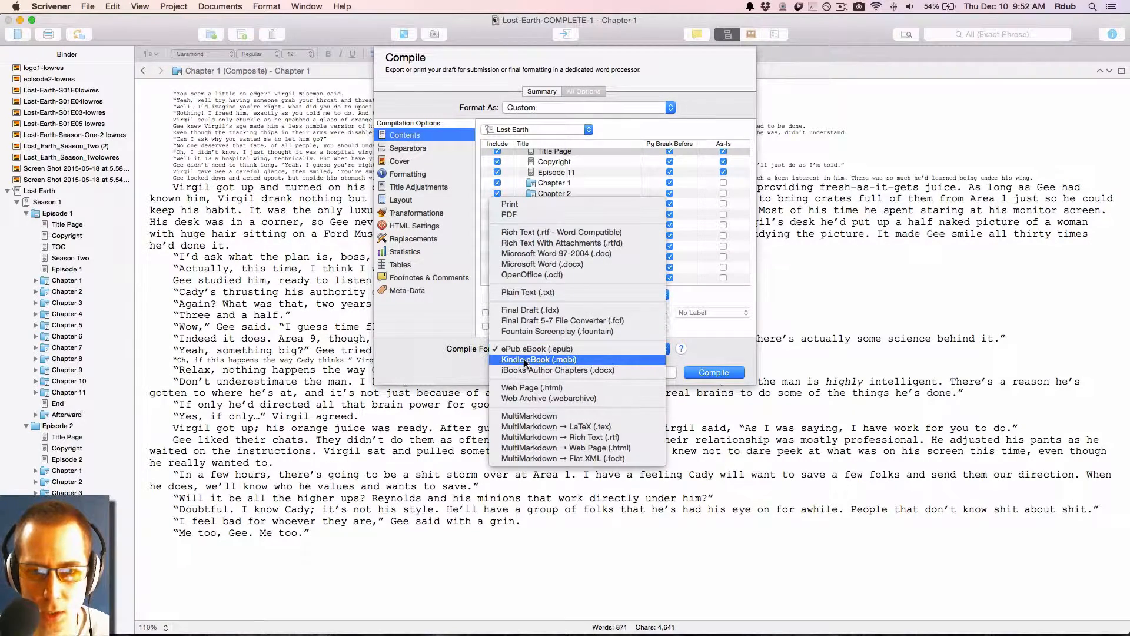
left_click(526, 359)
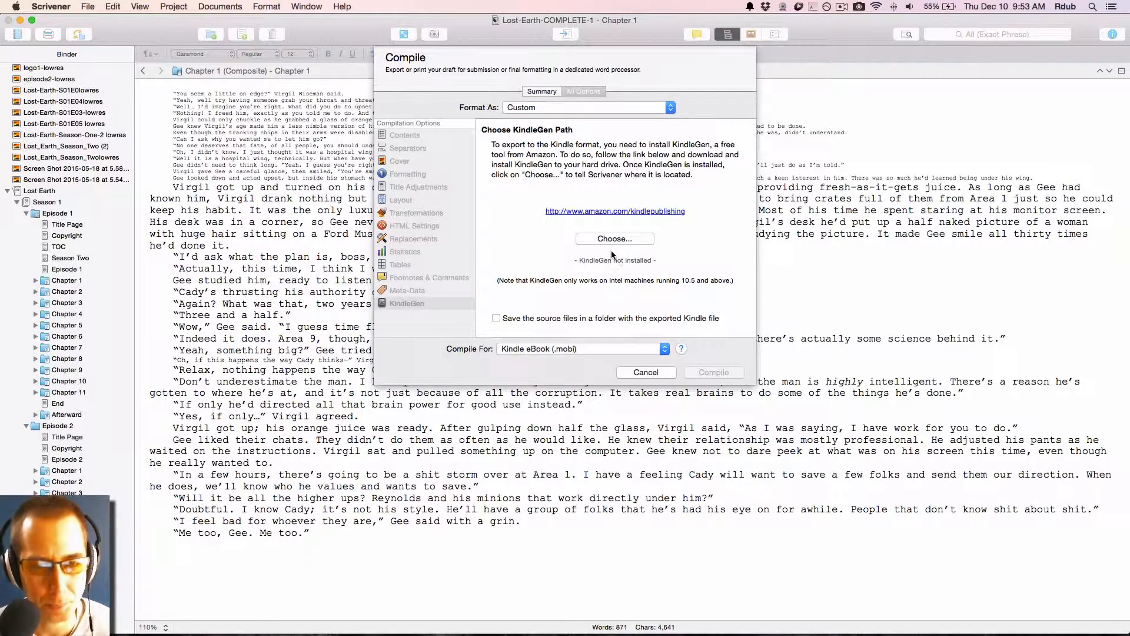
left_click(557, 349)
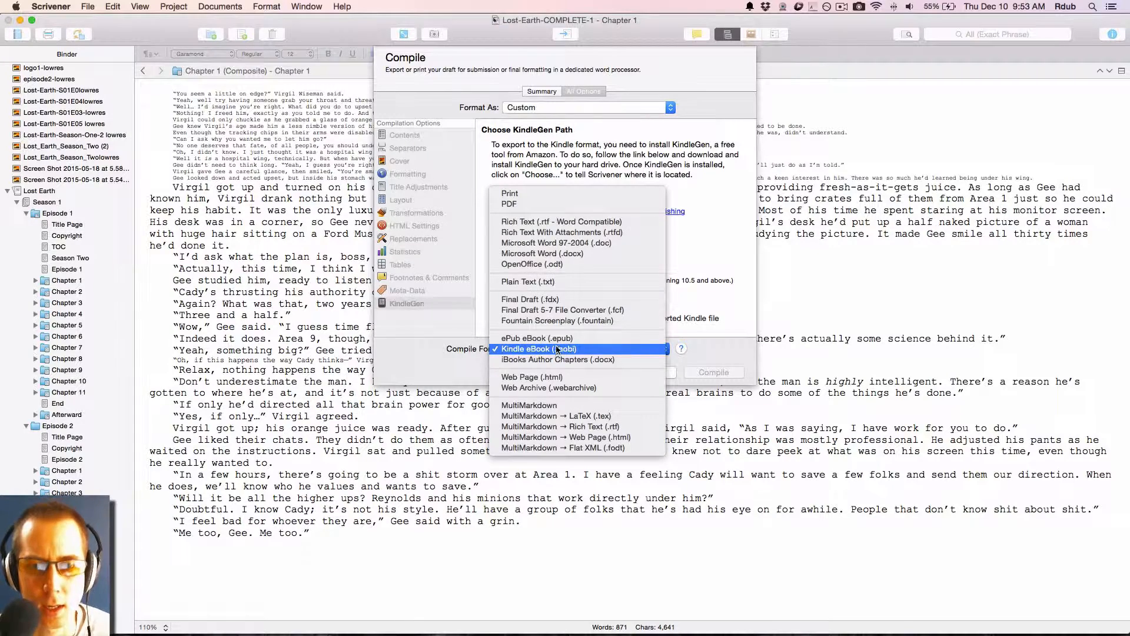
left_click(558, 338)
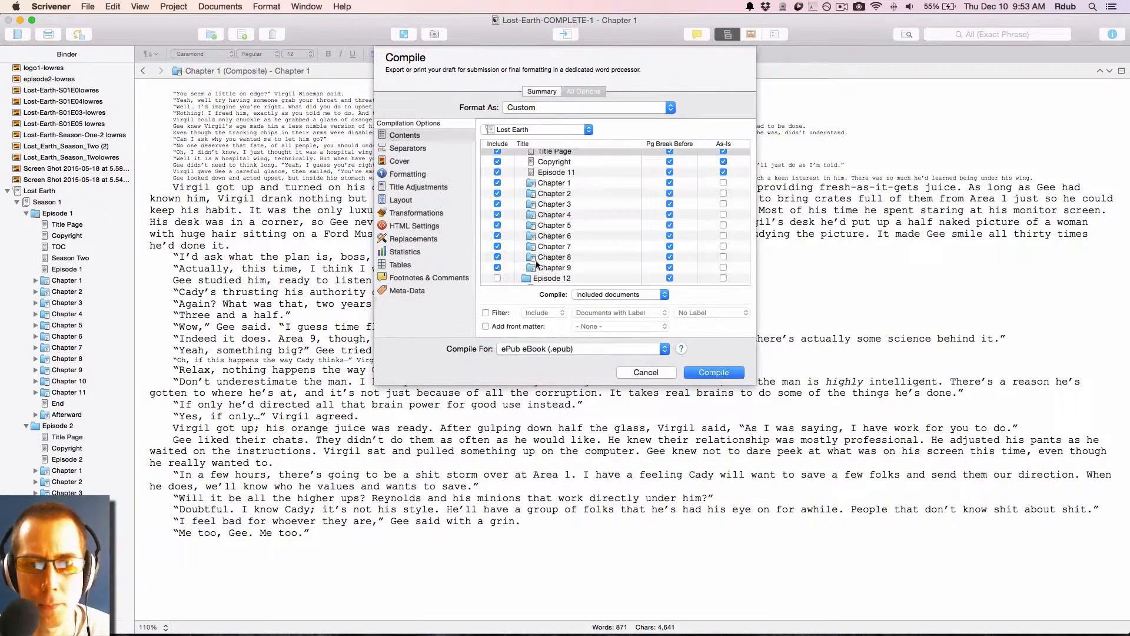
Step: View the export options for the ePub compile, cancel the export, and review Episode 11's entries in the compile contents
left_click(695, 371)
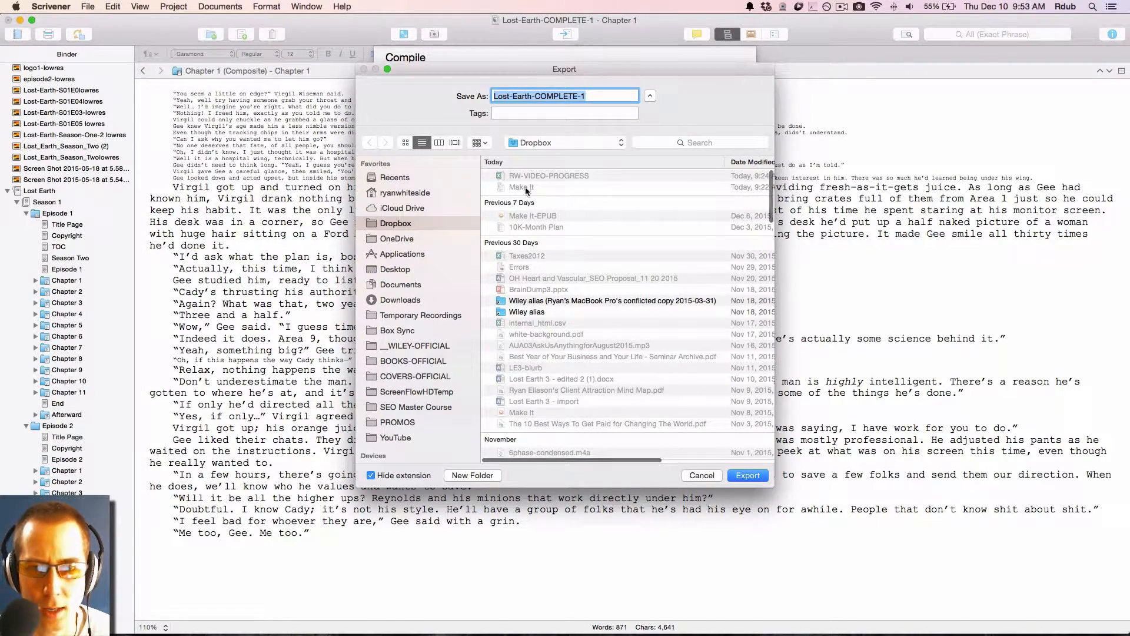
left_click(706, 480)
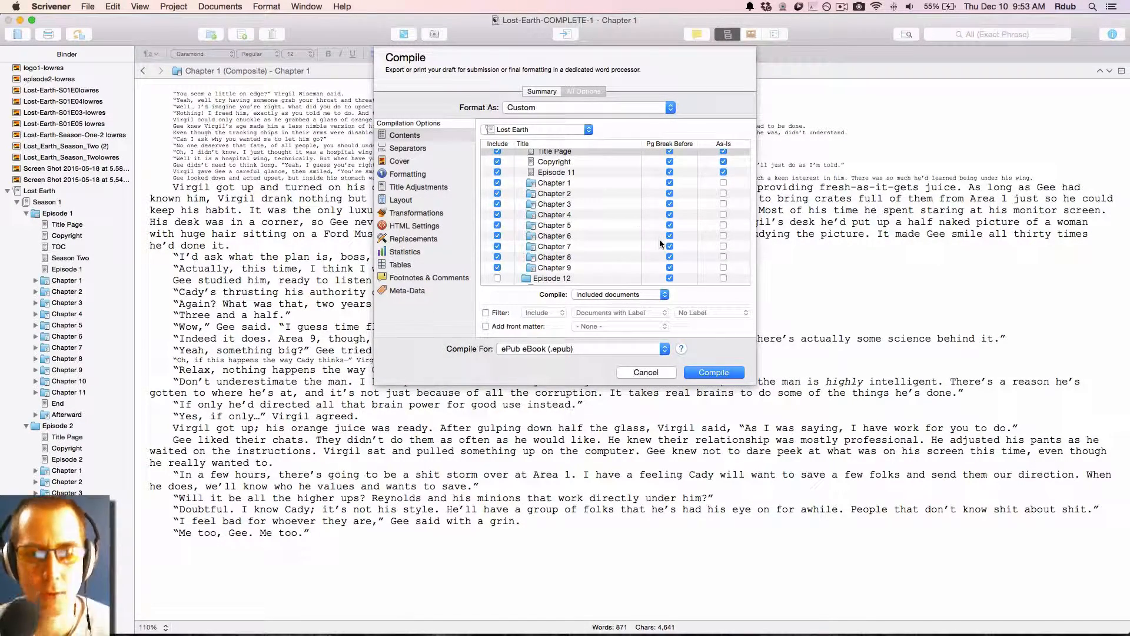
left_click(581, 204)
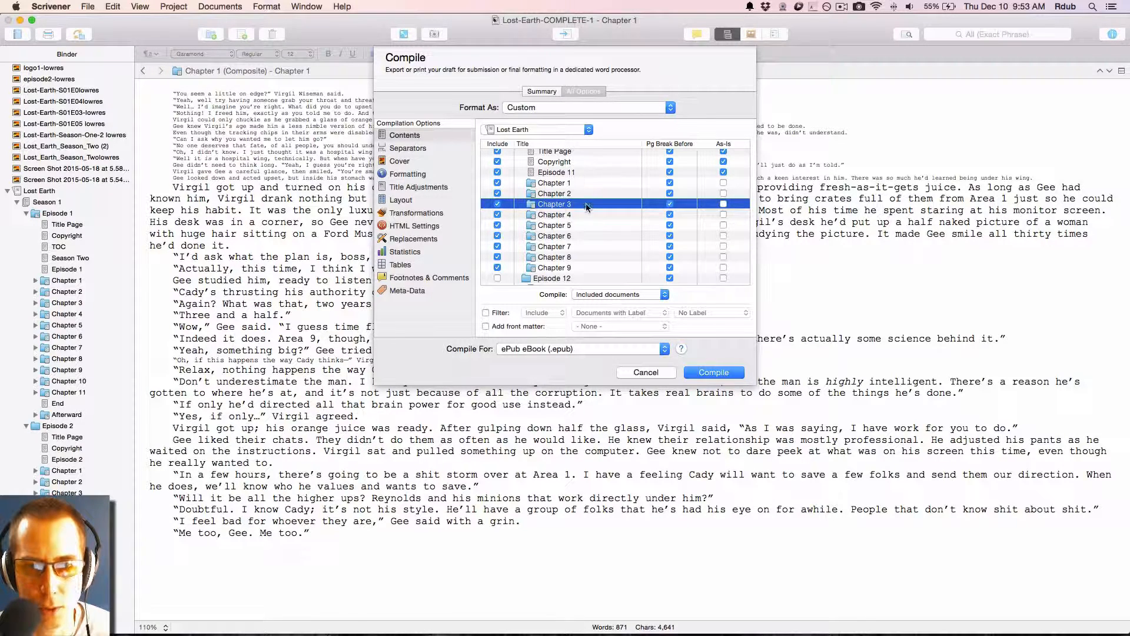
scroll(591, 212, "up", 4)
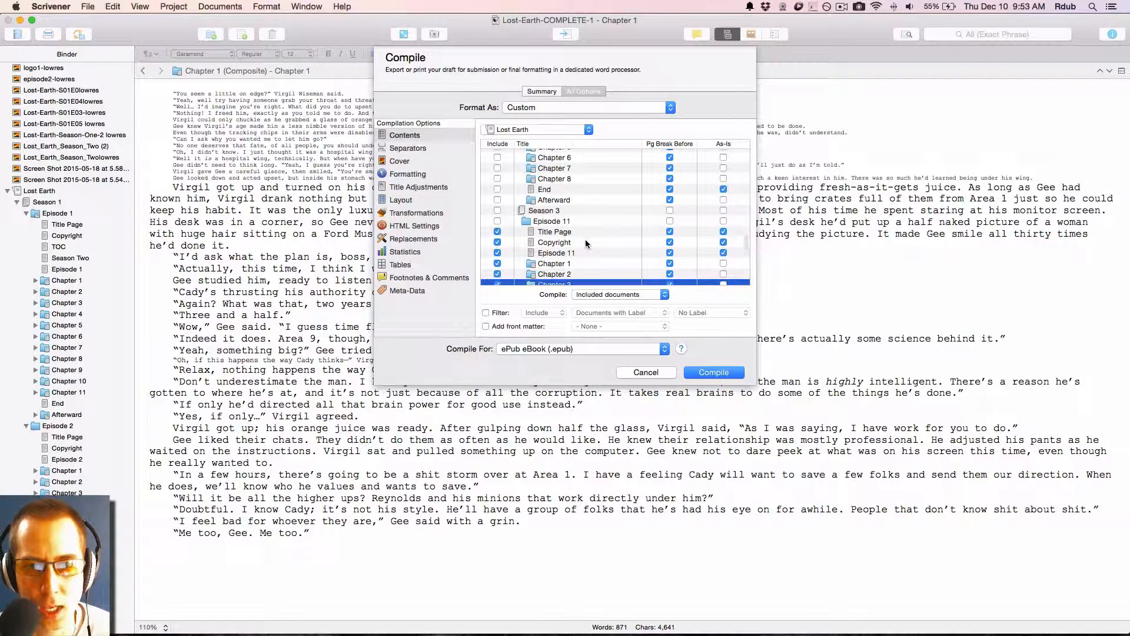